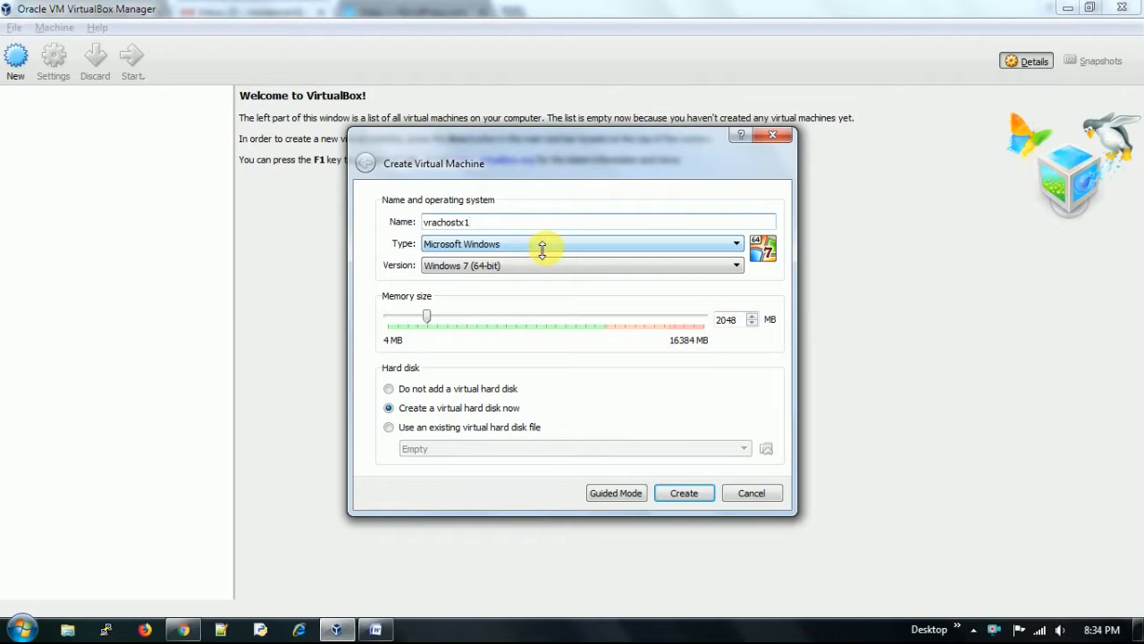
# - Set the new machine's type to Linux, version Oracle (64-bit), with 4096 MB of memory
pyautogui.click(540, 245)
pyautogui.click(513, 270)
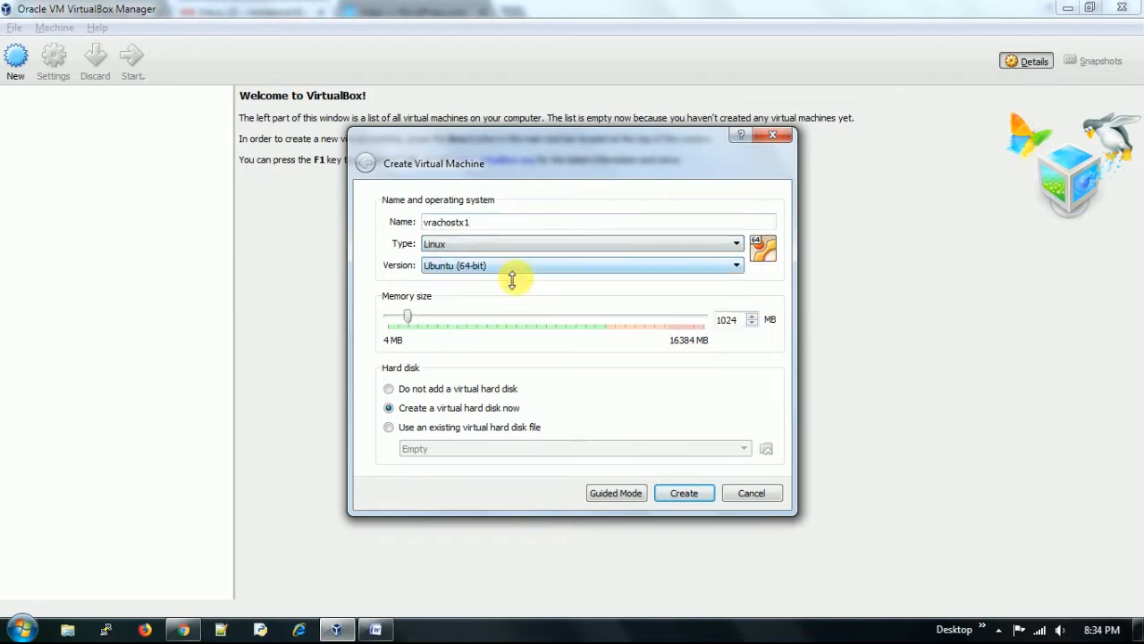
pyautogui.click(511, 267)
pyautogui.scroll(-3, 516, 318)
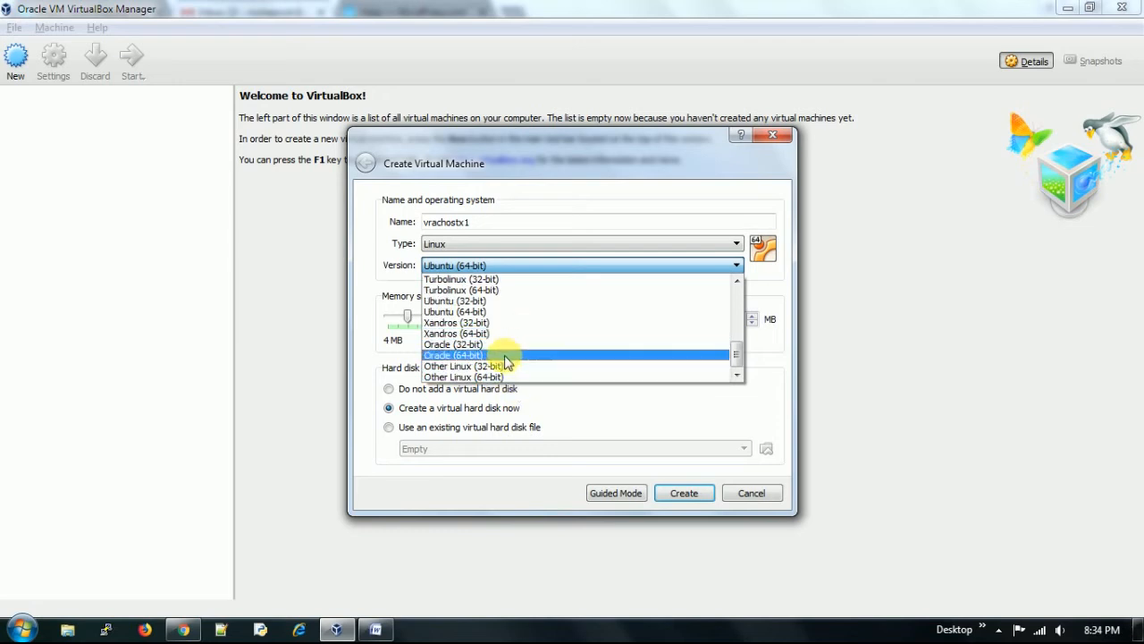
pyautogui.click(506, 355)
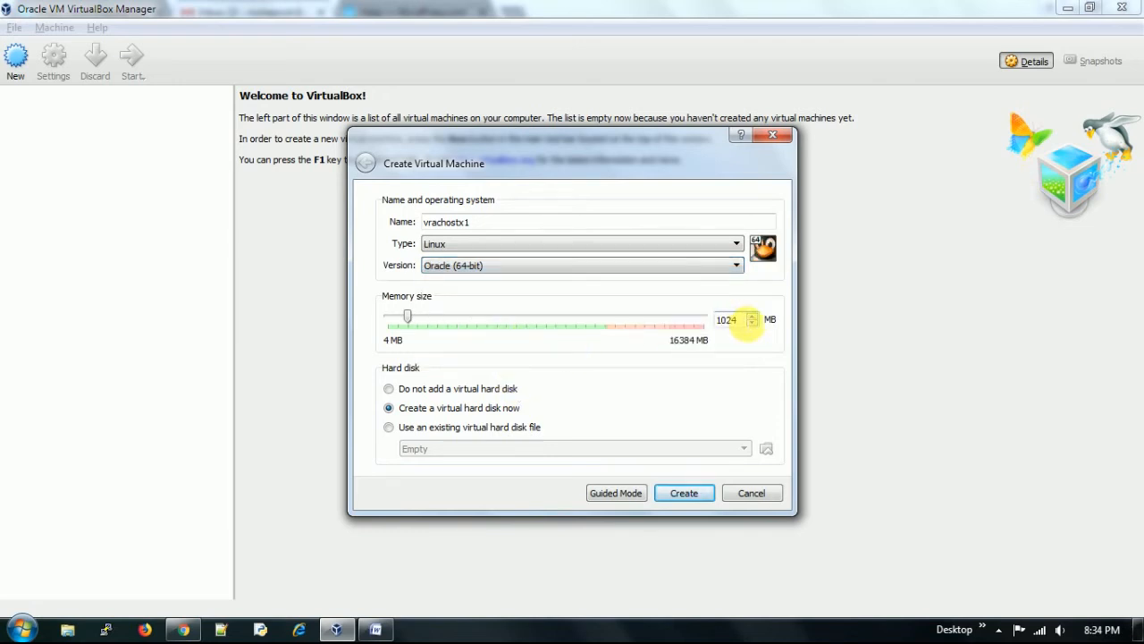
pyautogui.moveTo(746, 320); pyautogui.dragTo(624, 329)
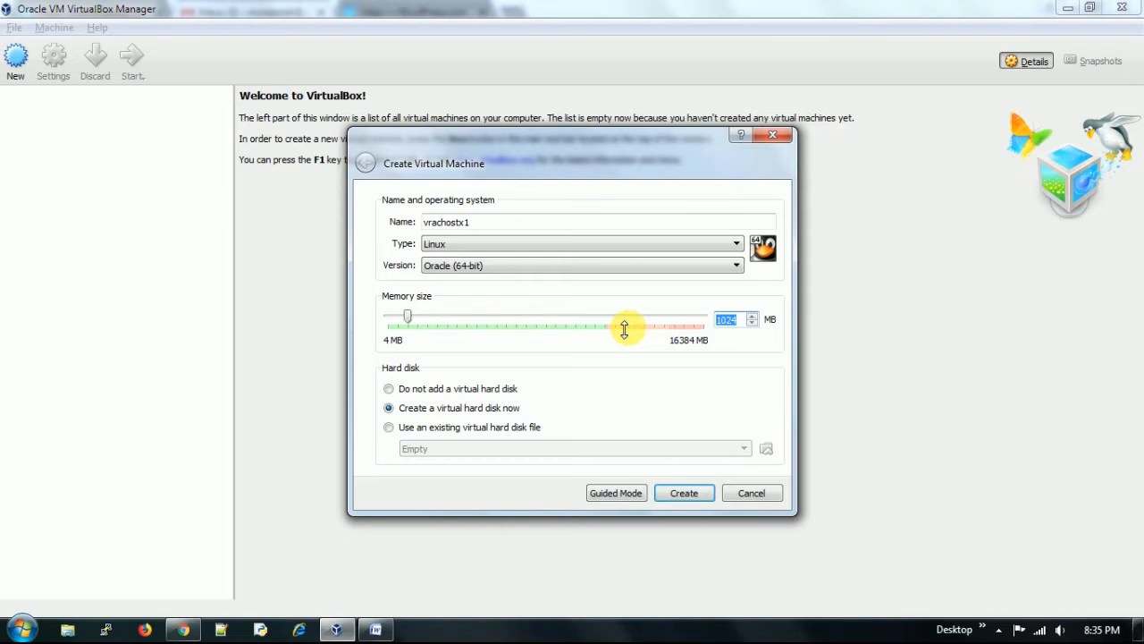
pyautogui.write('4096')
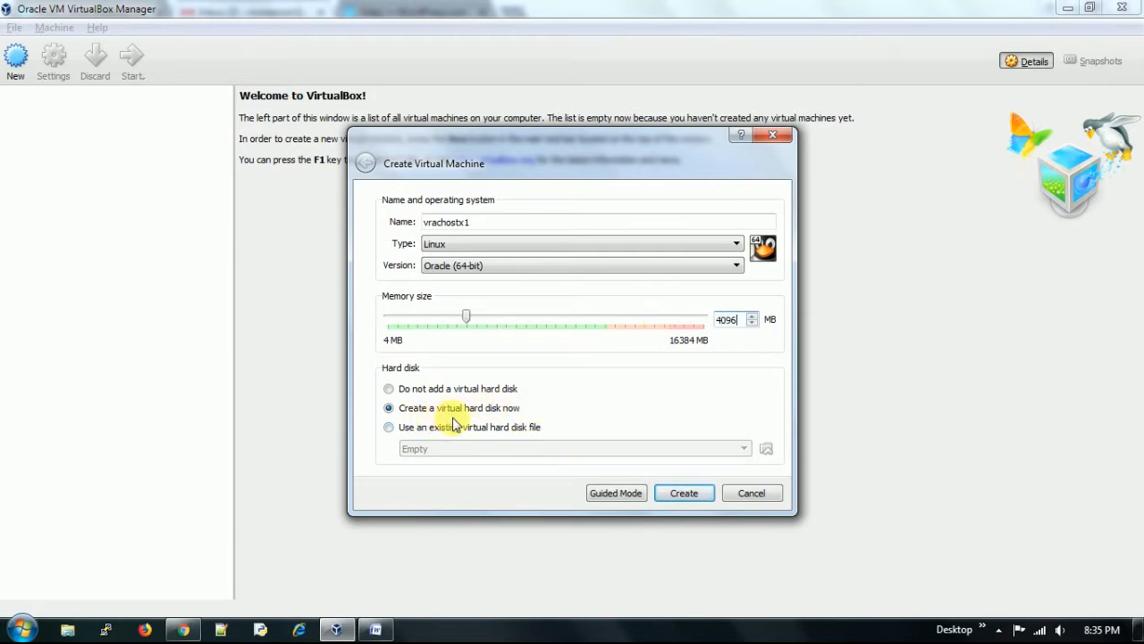
pyautogui.click(685, 494)
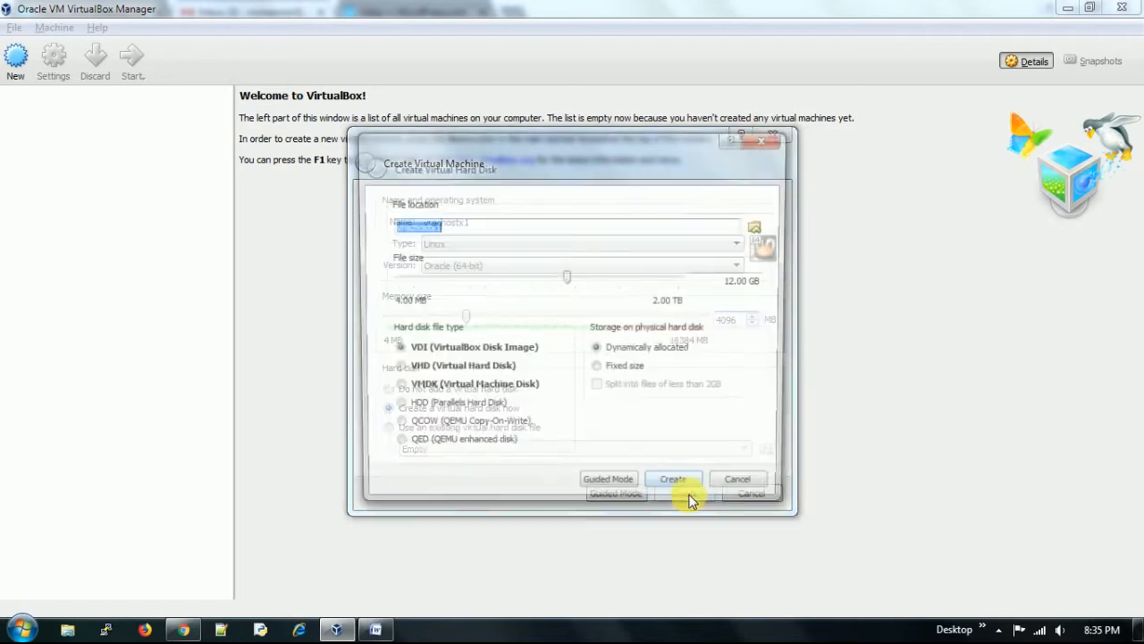
# - Store the virtual hard disk file in the D:\virtual_machine\vrachostx1 folder
pyautogui.click(761, 228)
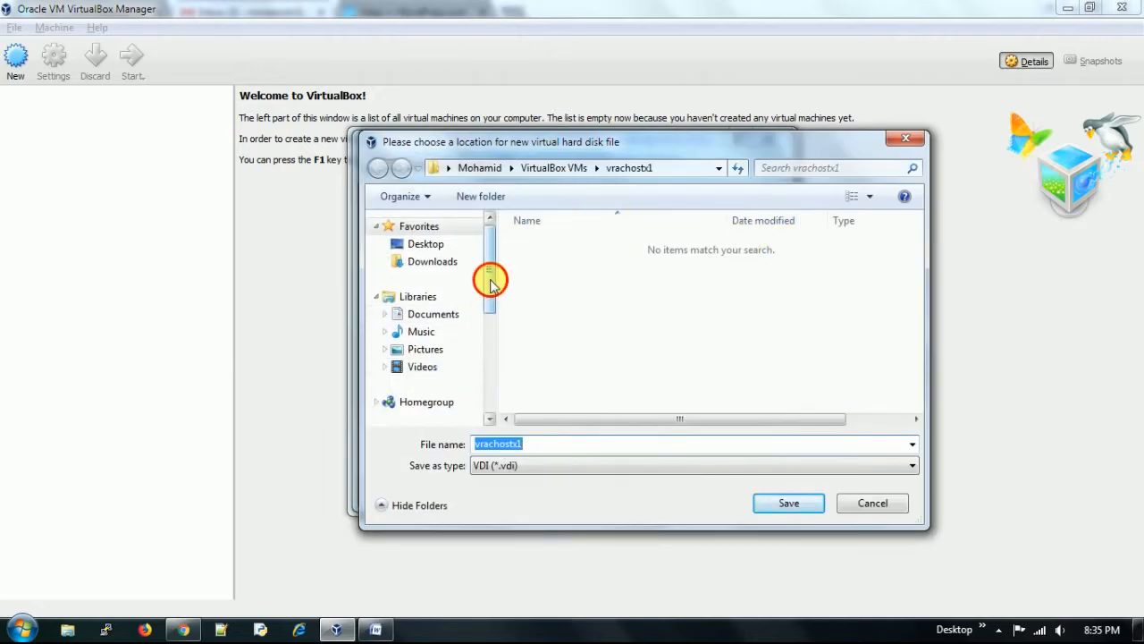
pyautogui.moveTo(490, 280); pyautogui.dragTo(490, 343)
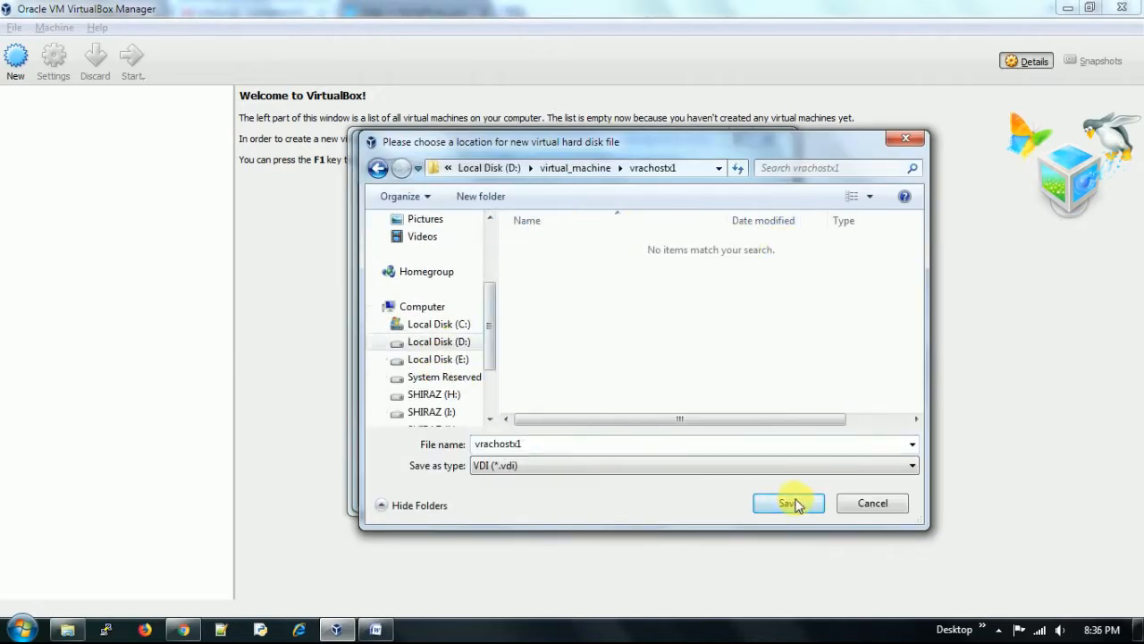
pyautogui.click(795, 506)
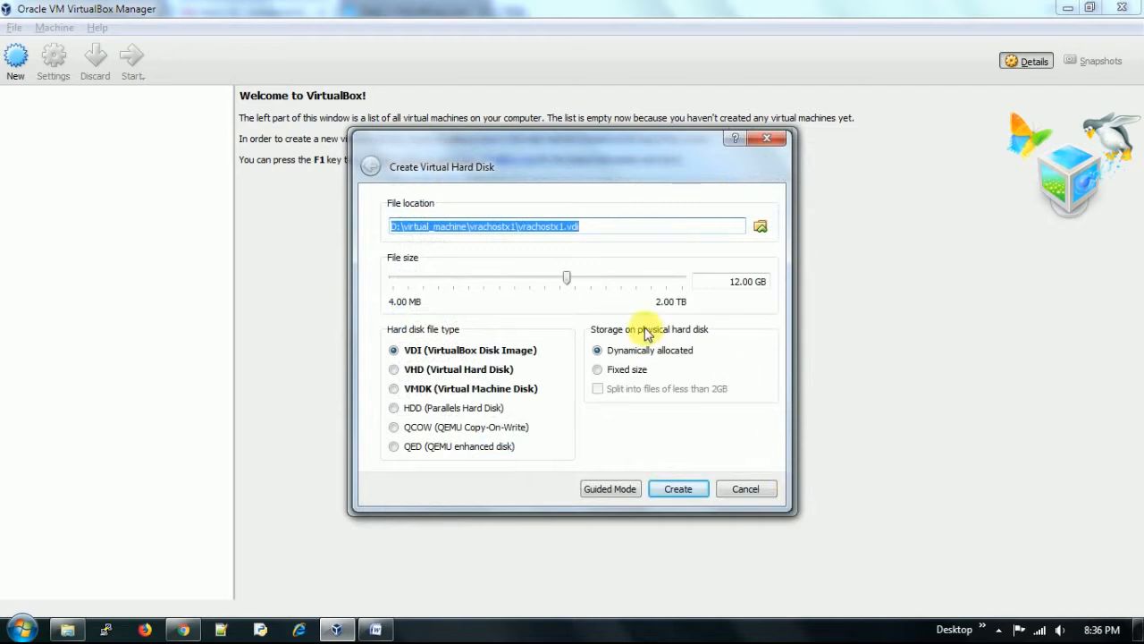
# - Set the disk size to 250 GB and create the machine
pyautogui.moveTo(726, 282); pyautogui.dragTo(742, 282)
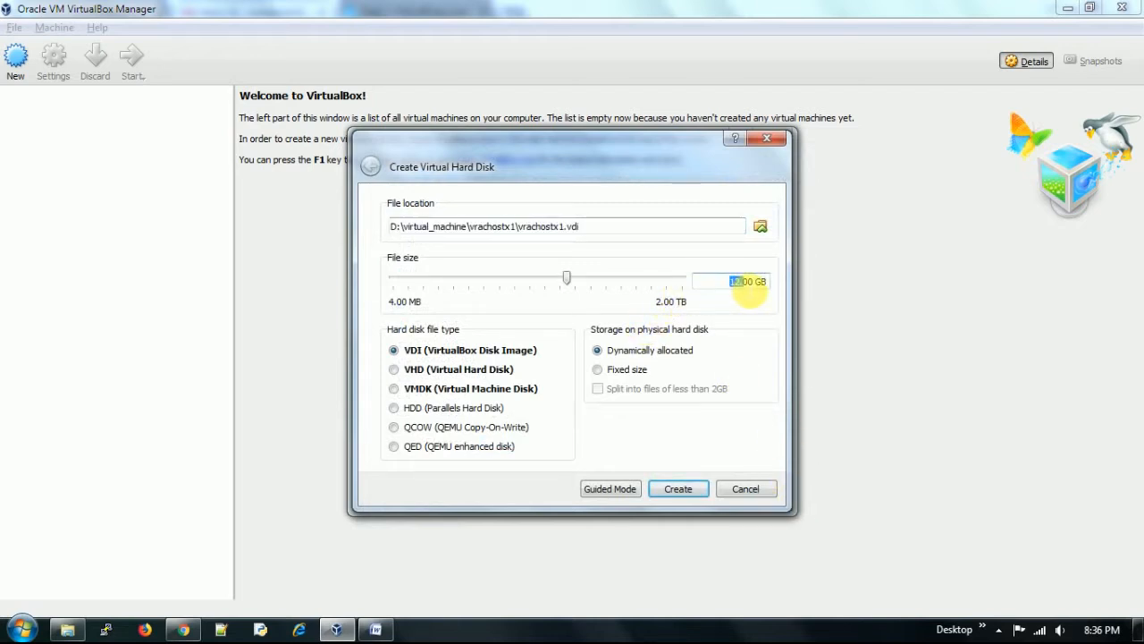
pyautogui.write('250')
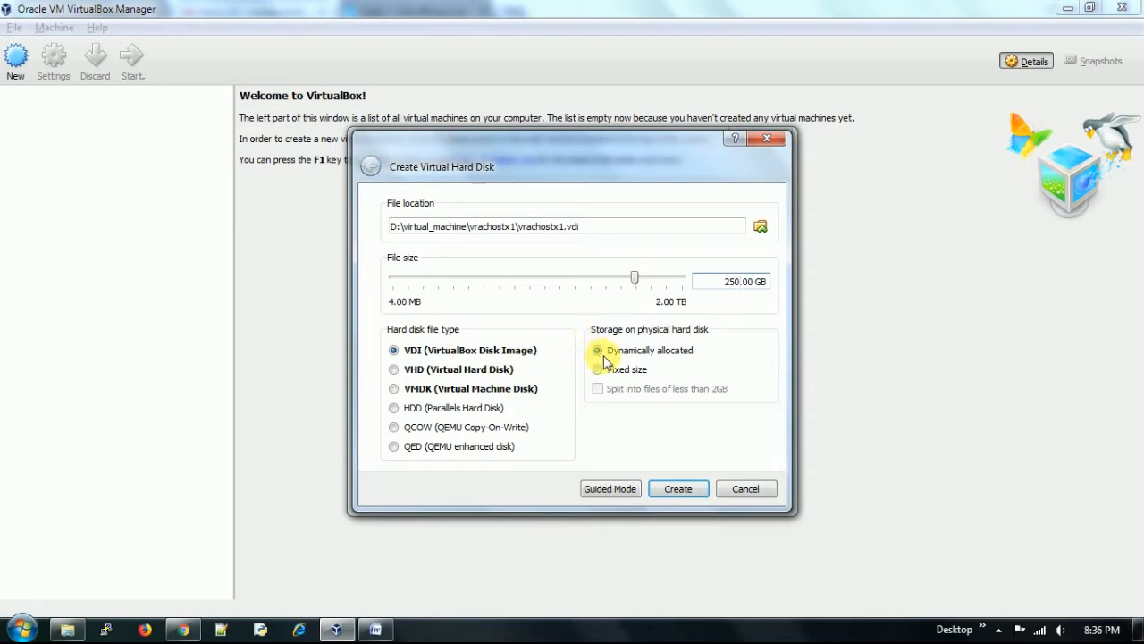
pyautogui.click(678, 489)
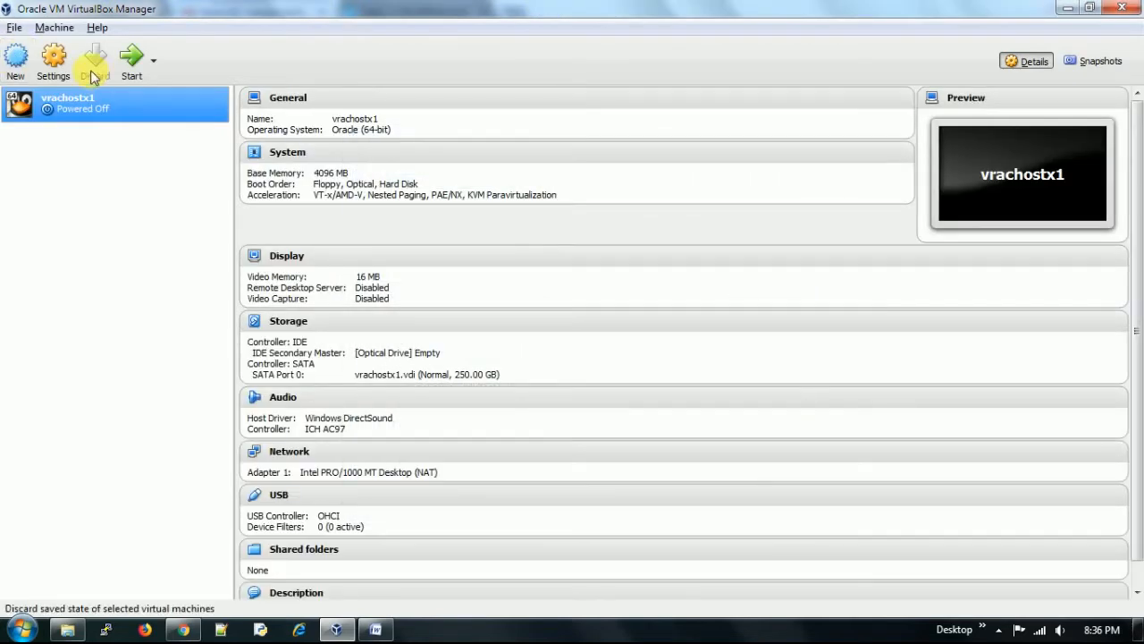
# - Open vrachostx1's settings and review the General Advanced, Description and Encryption tabs
pyautogui.click(53, 57)
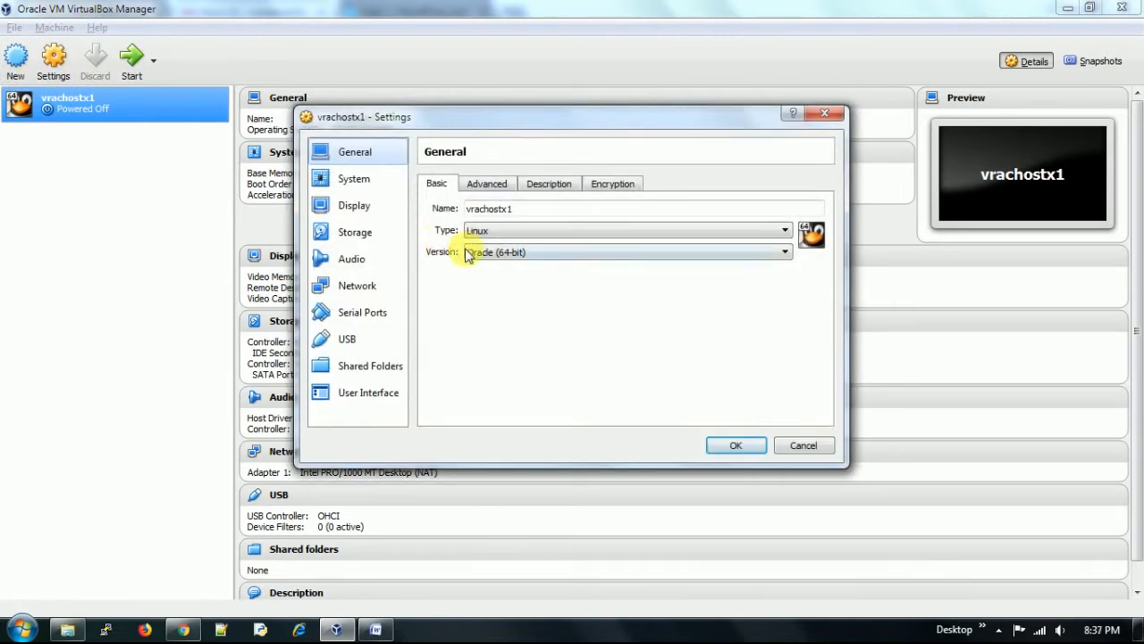
pyautogui.click(475, 184)
pyautogui.click(537, 186)
pyautogui.click(603, 185)
# - Order the boot devices Optical, Hard Disk, Network, with Floppy unchecked
pyautogui.click(358, 182)
pyautogui.click(535, 245)
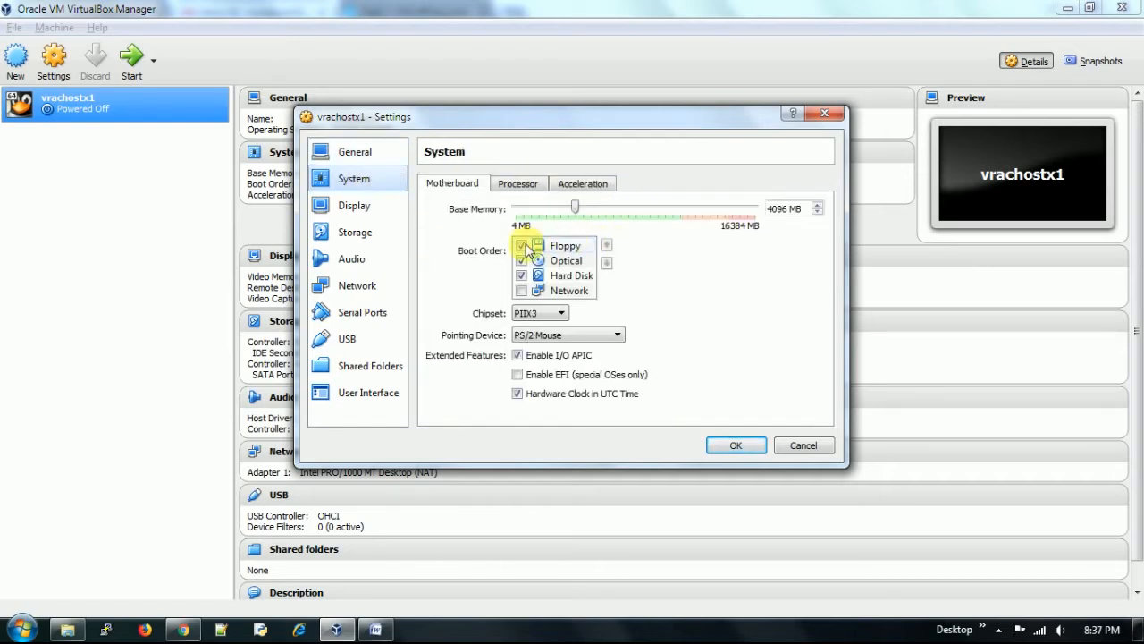
pyautogui.click(521, 246)
pyautogui.click(567, 260)
pyautogui.click(607, 244)
pyautogui.click(572, 276)
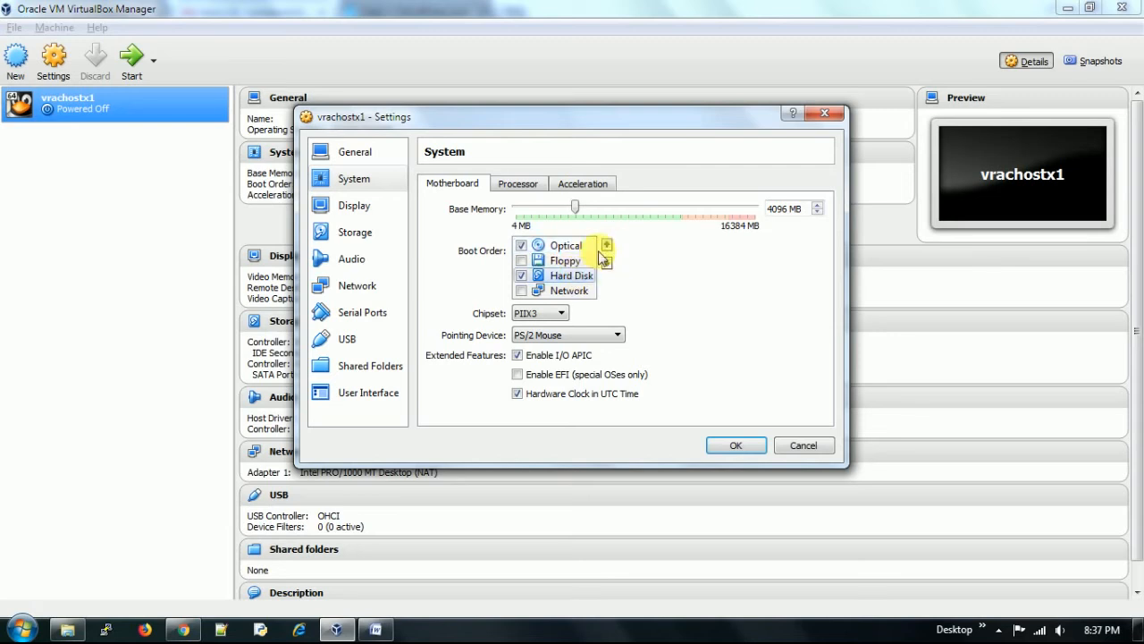
pyautogui.click(607, 245)
pyautogui.click(577, 291)
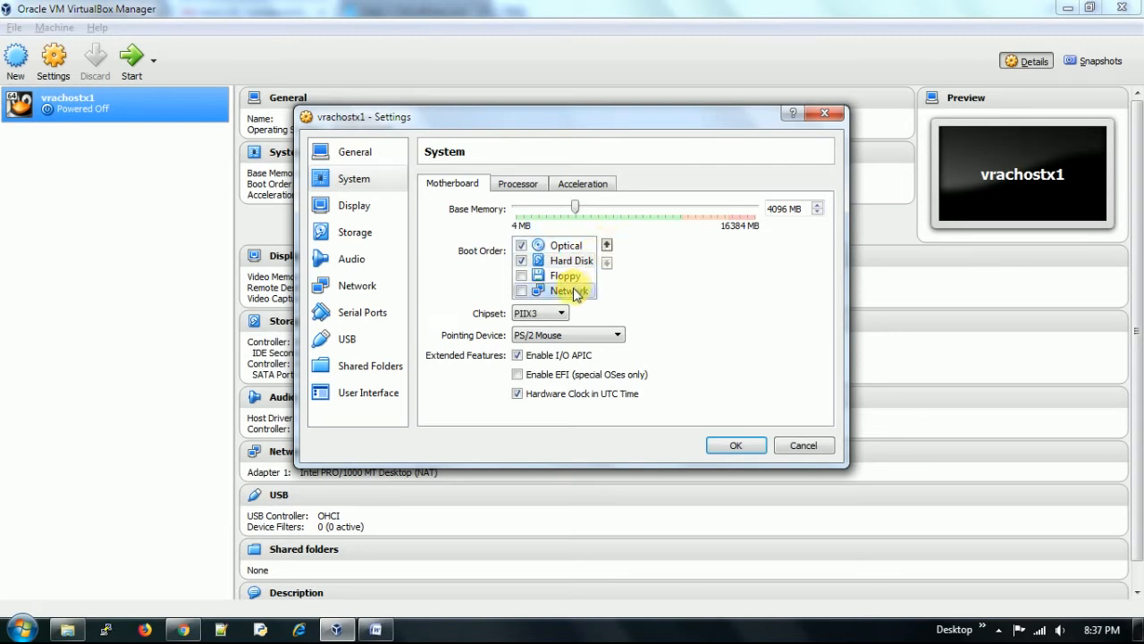
pyautogui.click(521, 290)
pyautogui.click(607, 245)
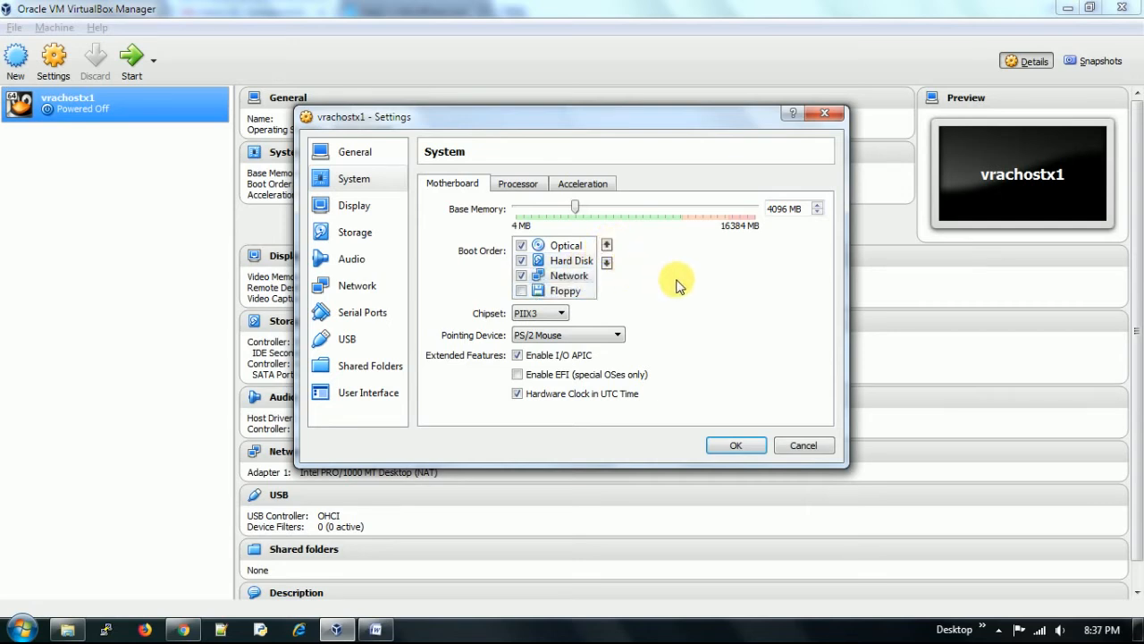
# - Review the Processor, Acceleration and Display pages, then inspect the vrachostx1.vdi disk under Storage
pyautogui.click(519, 185)
pyautogui.click(582, 188)
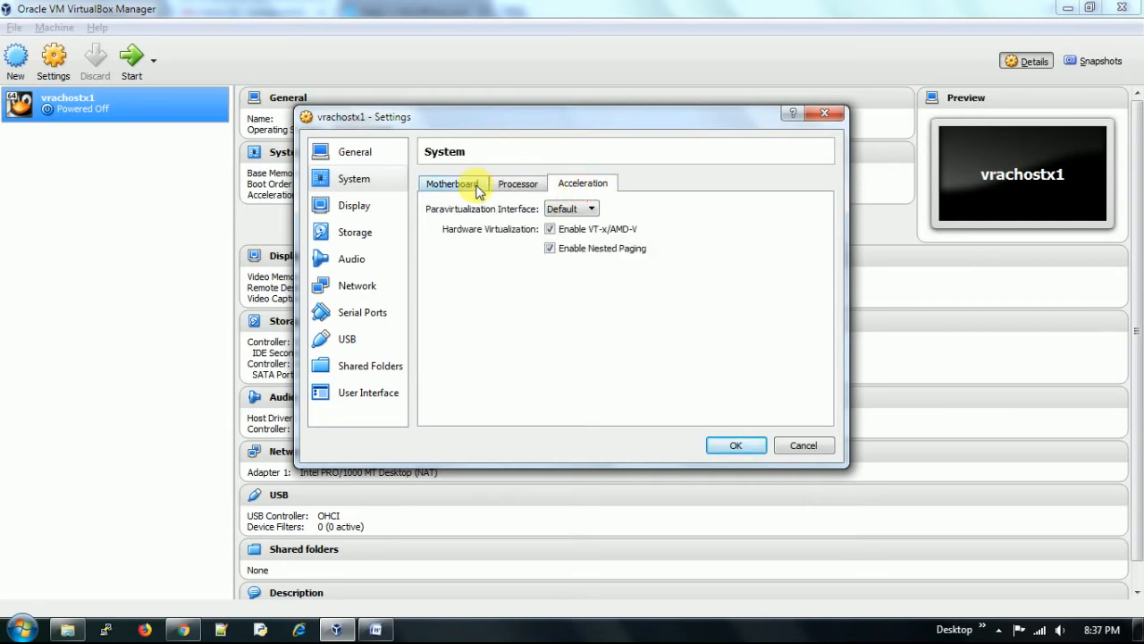
pyautogui.click(526, 190)
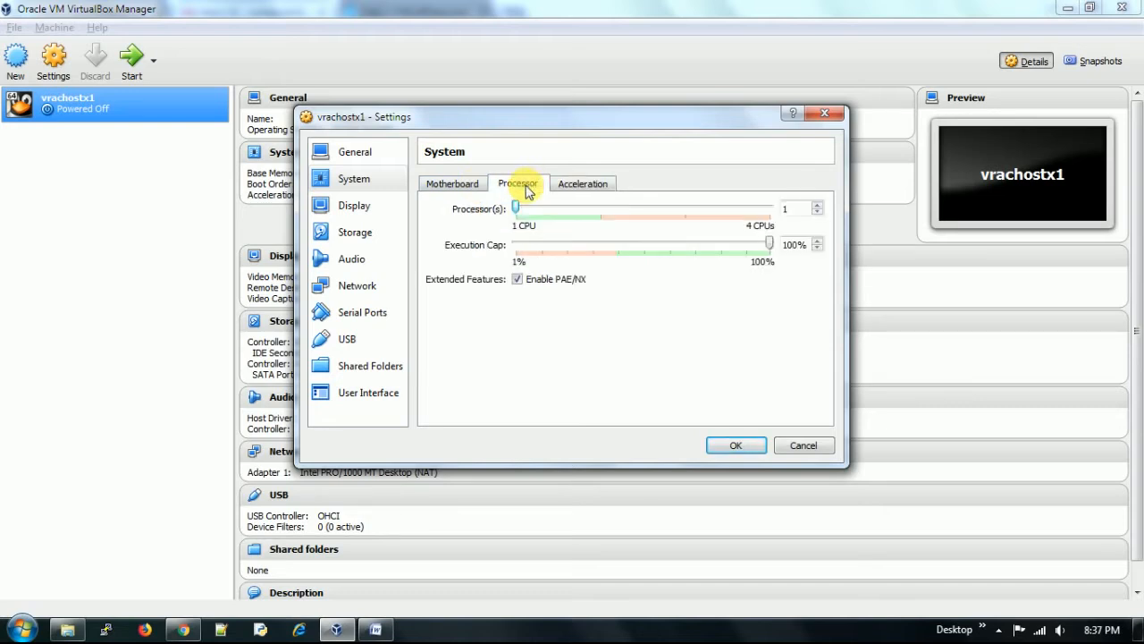
pyautogui.click(456, 185)
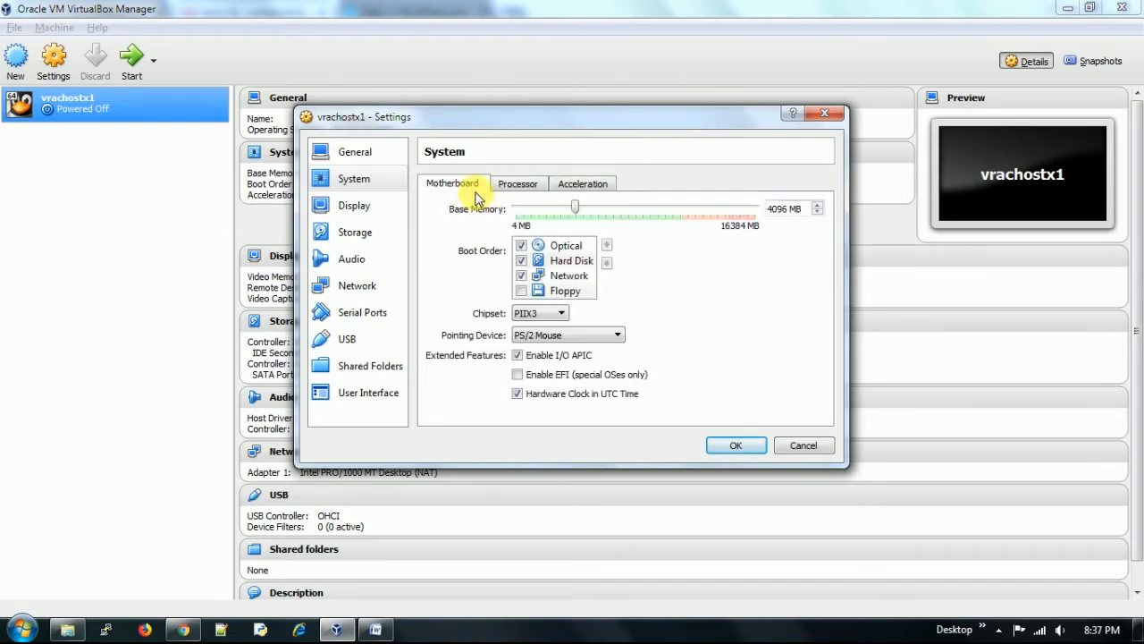
pyautogui.click(363, 215)
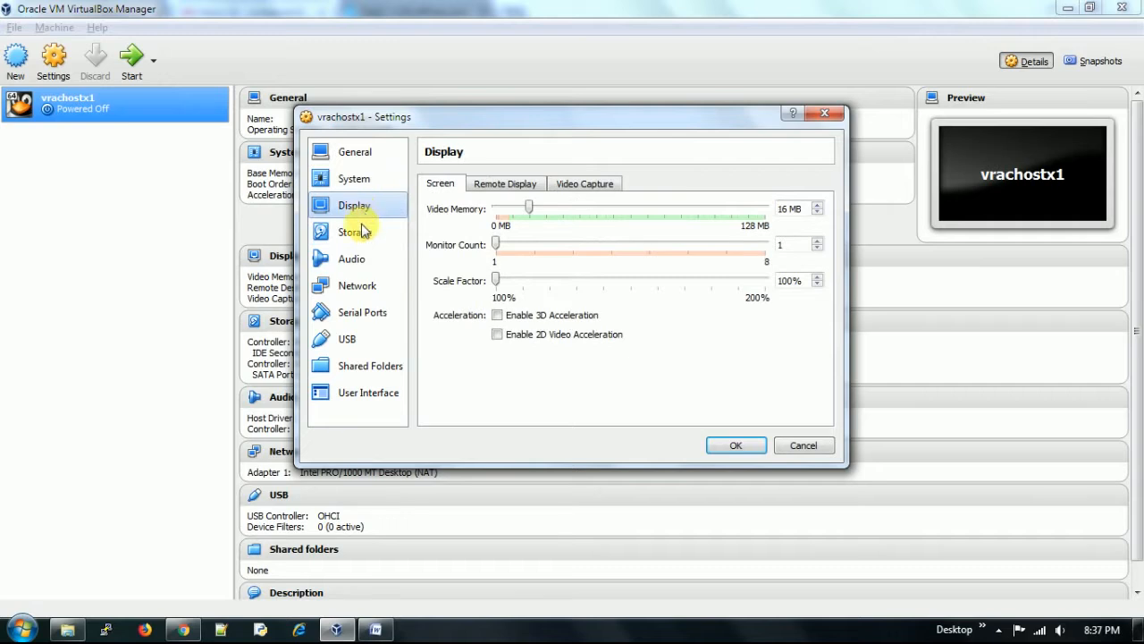
pyautogui.click(357, 238)
pyautogui.click(487, 261)
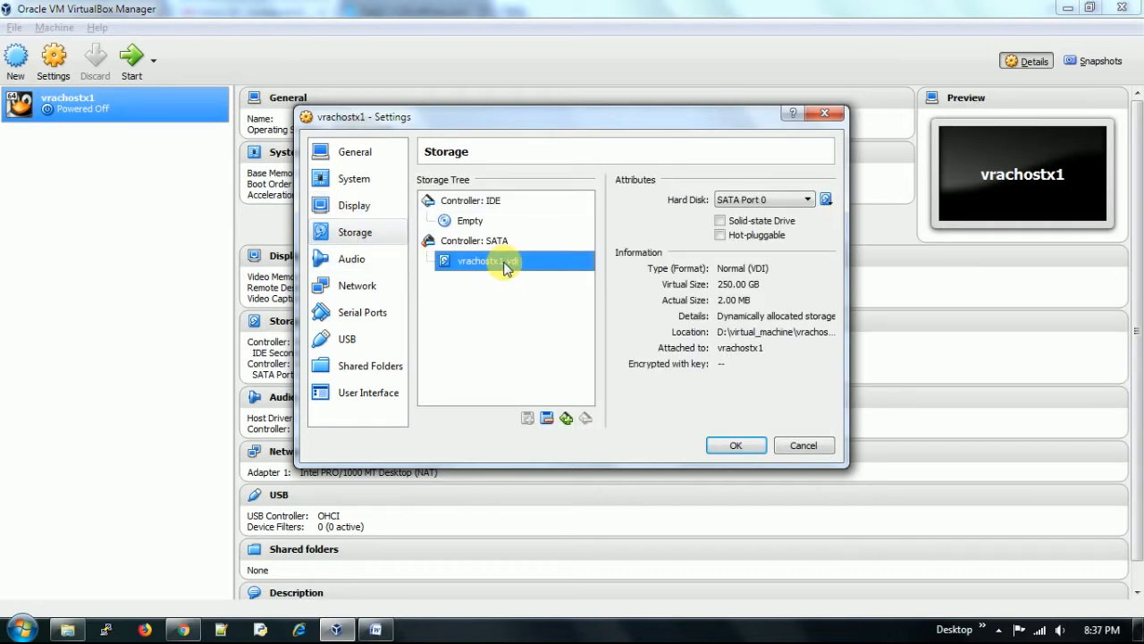
# - Attach network Adapter 1 as a Bridged Adapter
pyautogui.click(356, 260)
pyautogui.click(350, 287)
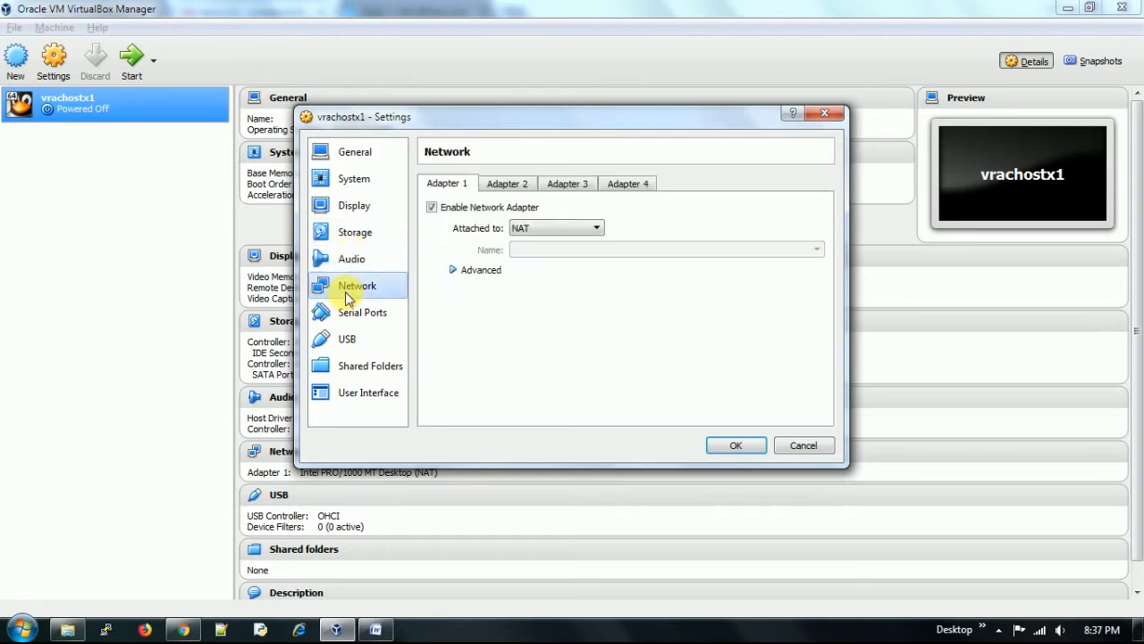
pyautogui.click(542, 229)
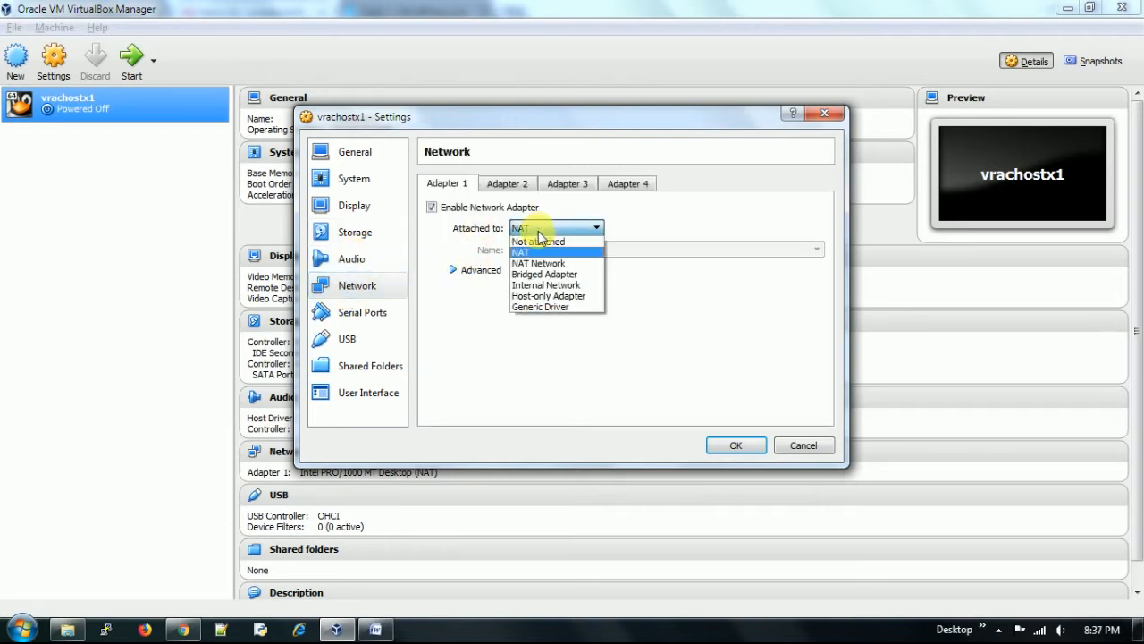
pyautogui.click(534, 274)
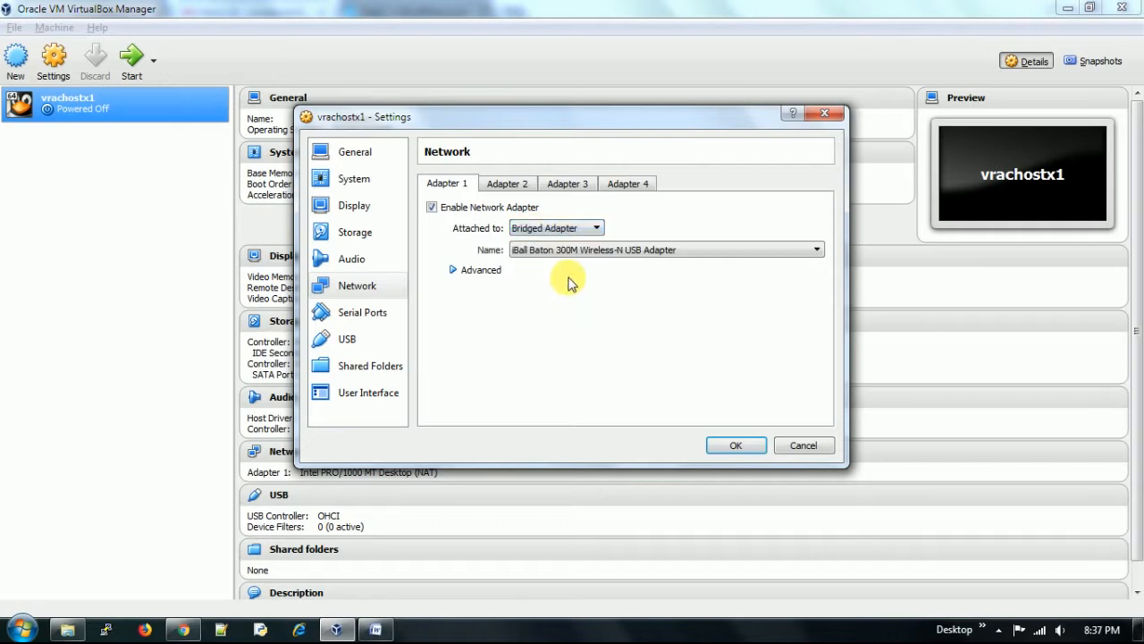
# - Enable Adapter 2 and attach it to internal network intnet1
pyautogui.click(505, 184)
pyautogui.click(432, 208)
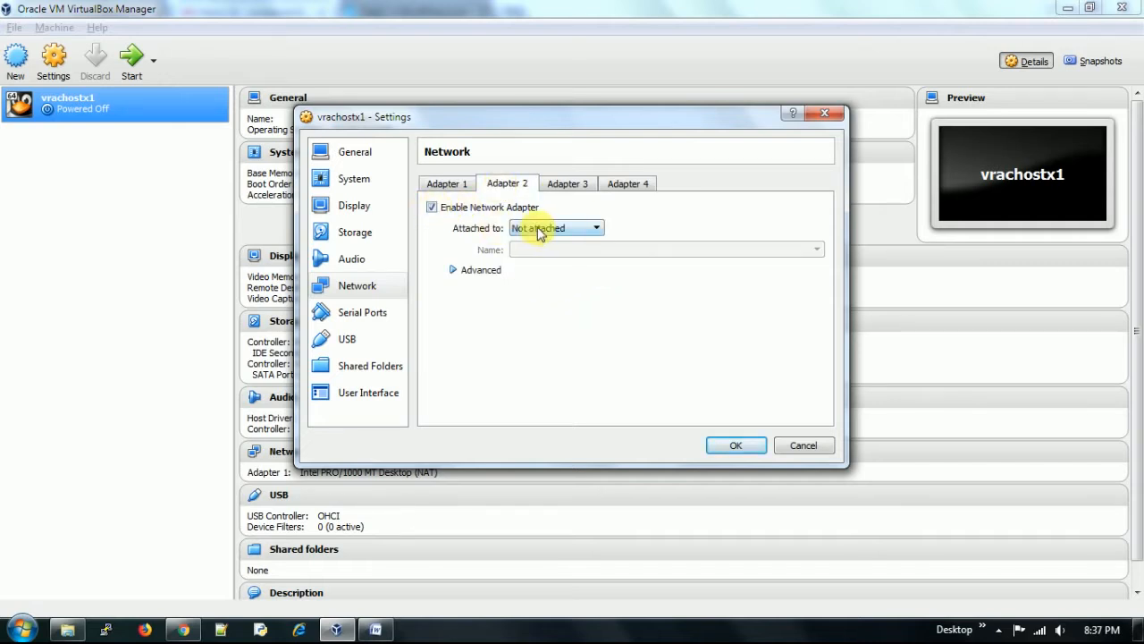
pyautogui.click(538, 231)
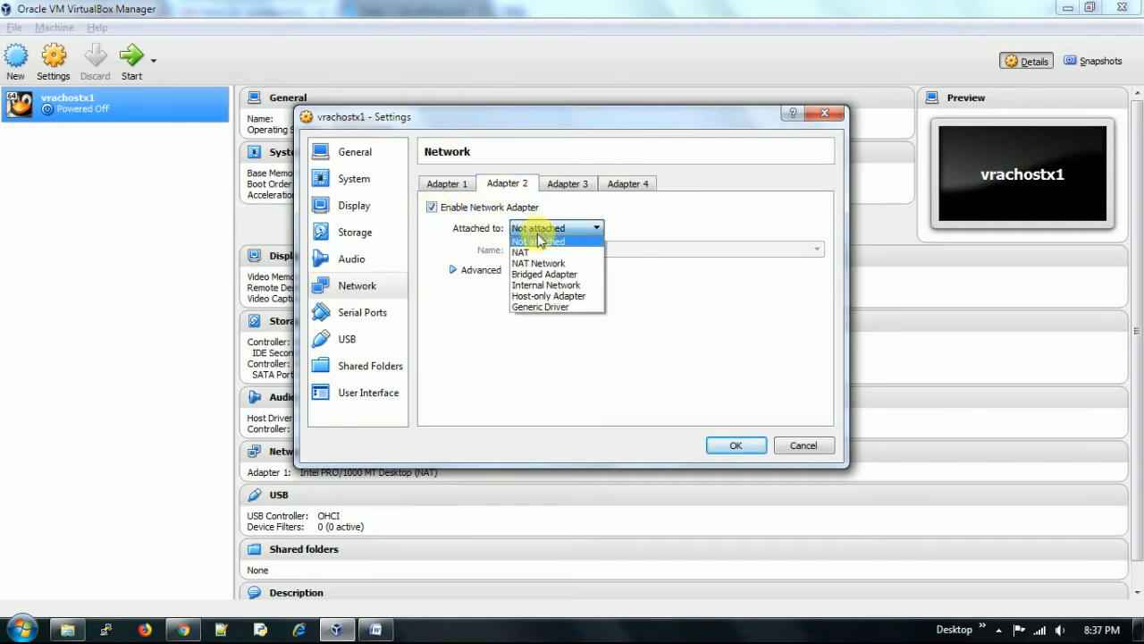
pyautogui.click(541, 279)
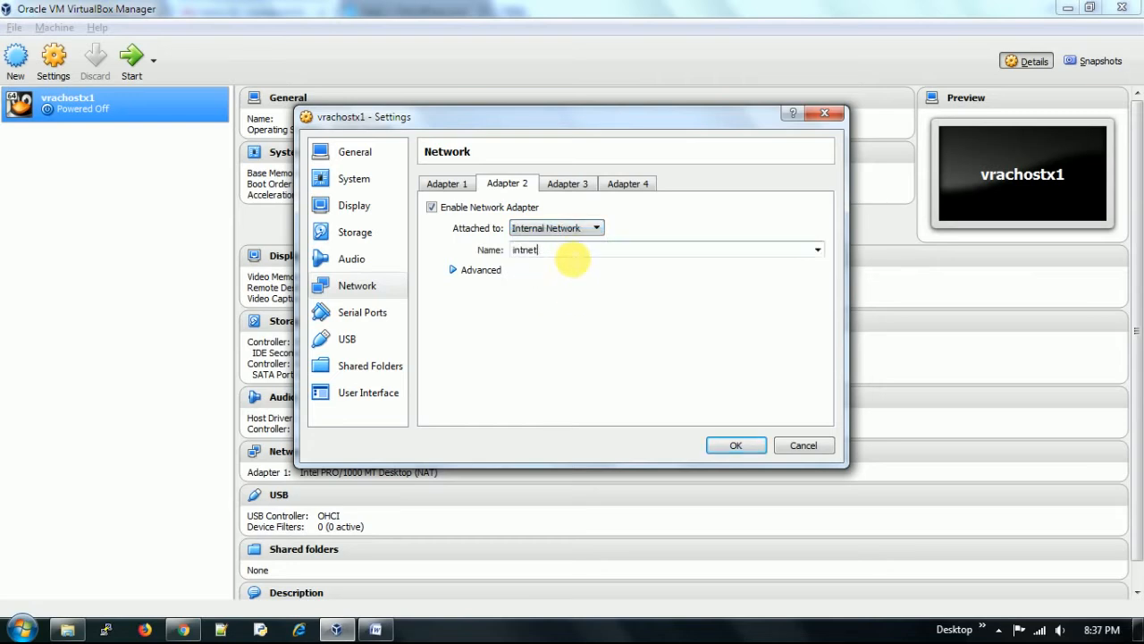
# - Enable Adapter 3 and attach it to internal network intnet2
pyautogui.click(567, 185)
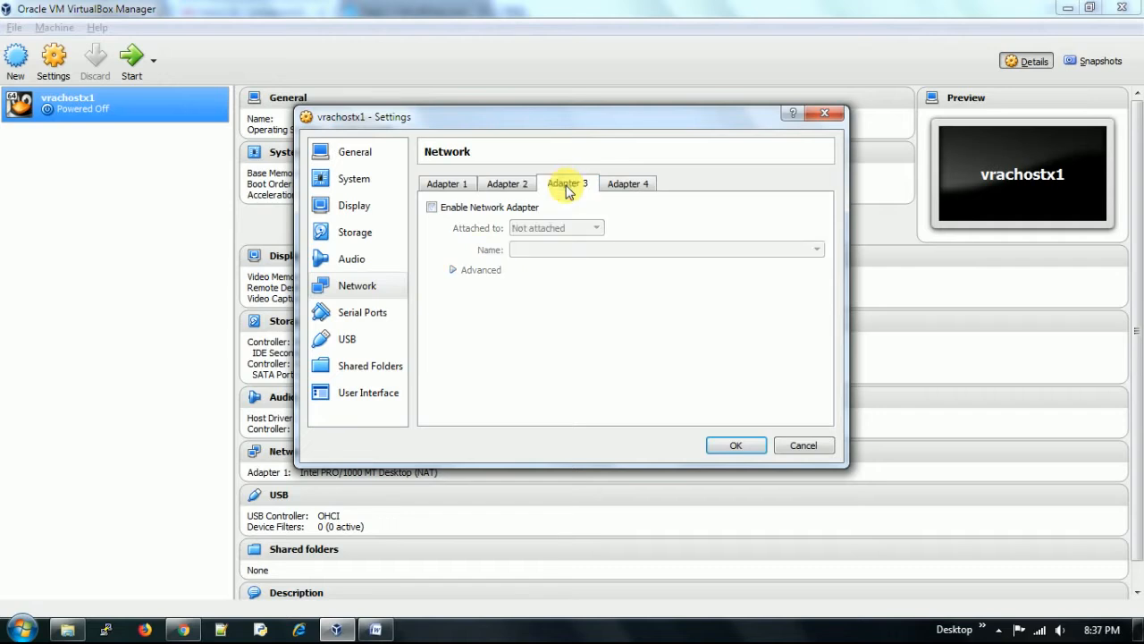
pyautogui.click(432, 206)
pyautogui.click(531, 231)
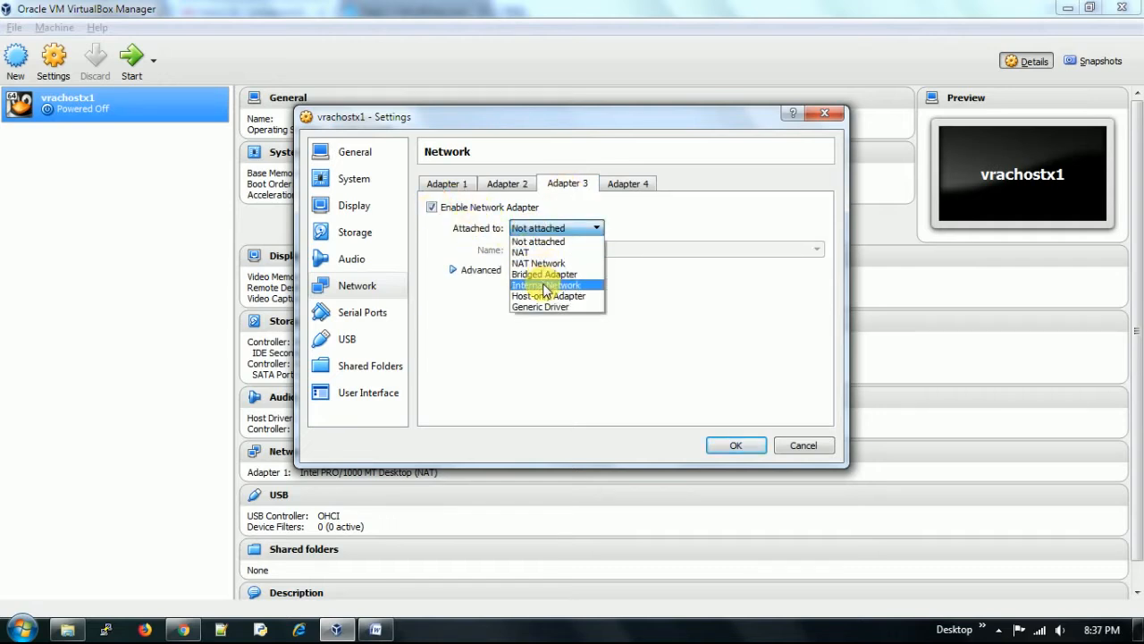
pyautogui.click(543, 286)
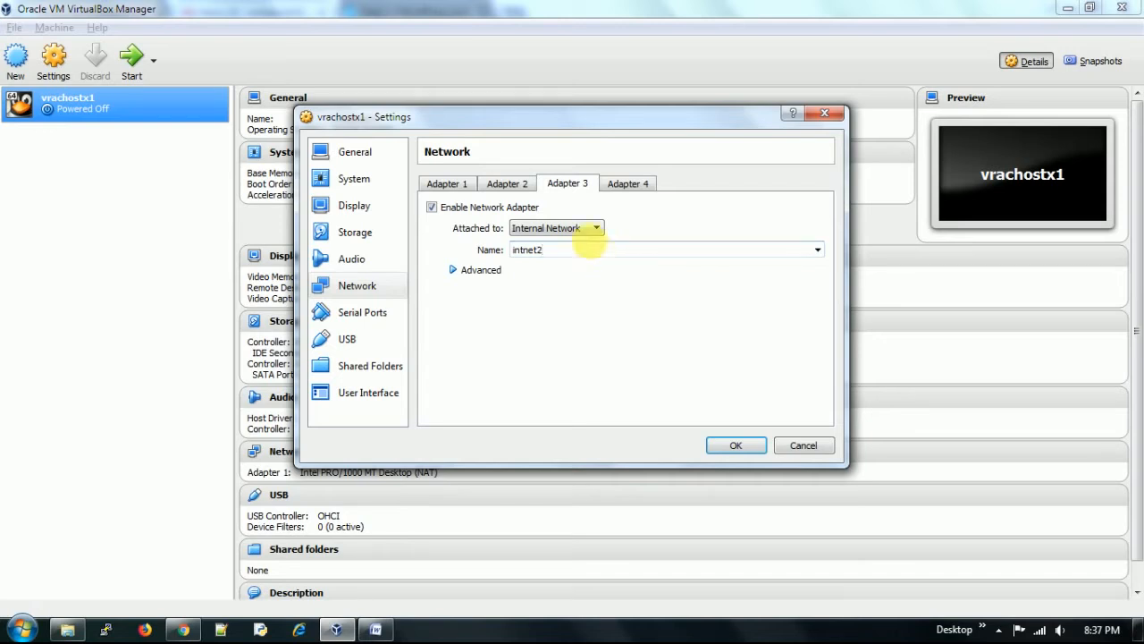
# - Recheck Adapter 2, then expand Adapter 1's Advanced bridged options
pyautogui.click(506, 186)
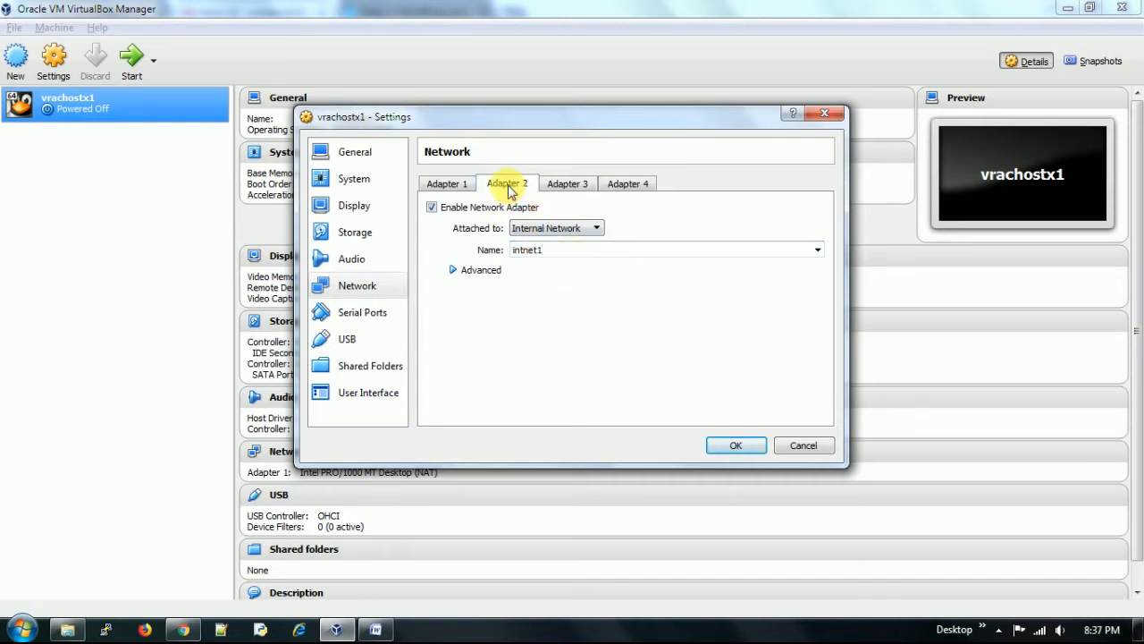
pyautogui.click(439, 187)
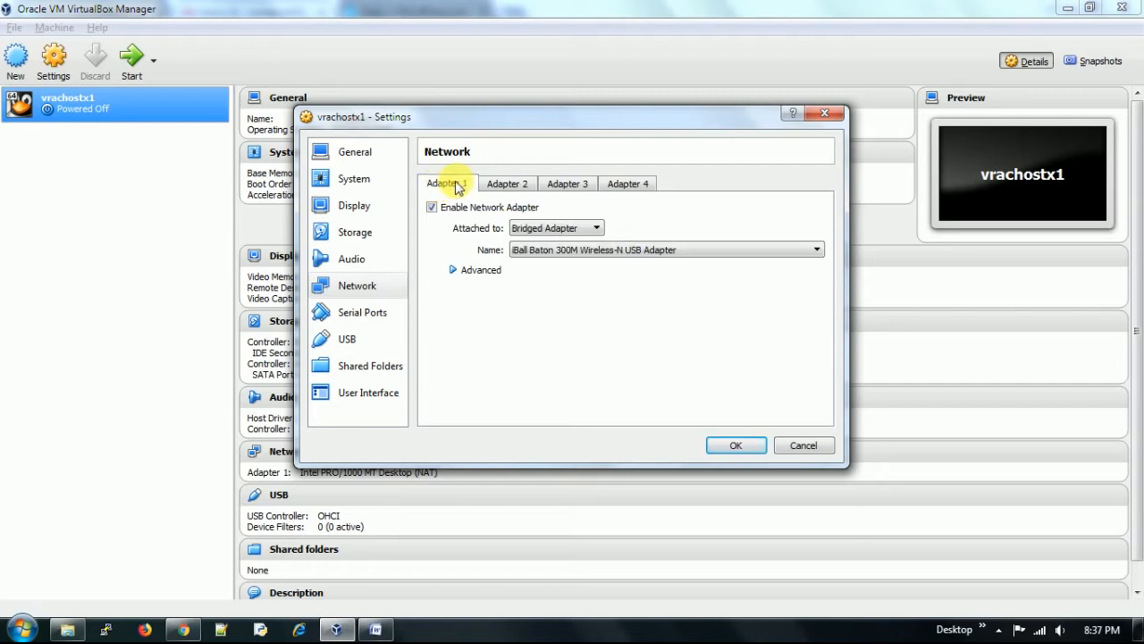
pyautogui.click(455, 270)
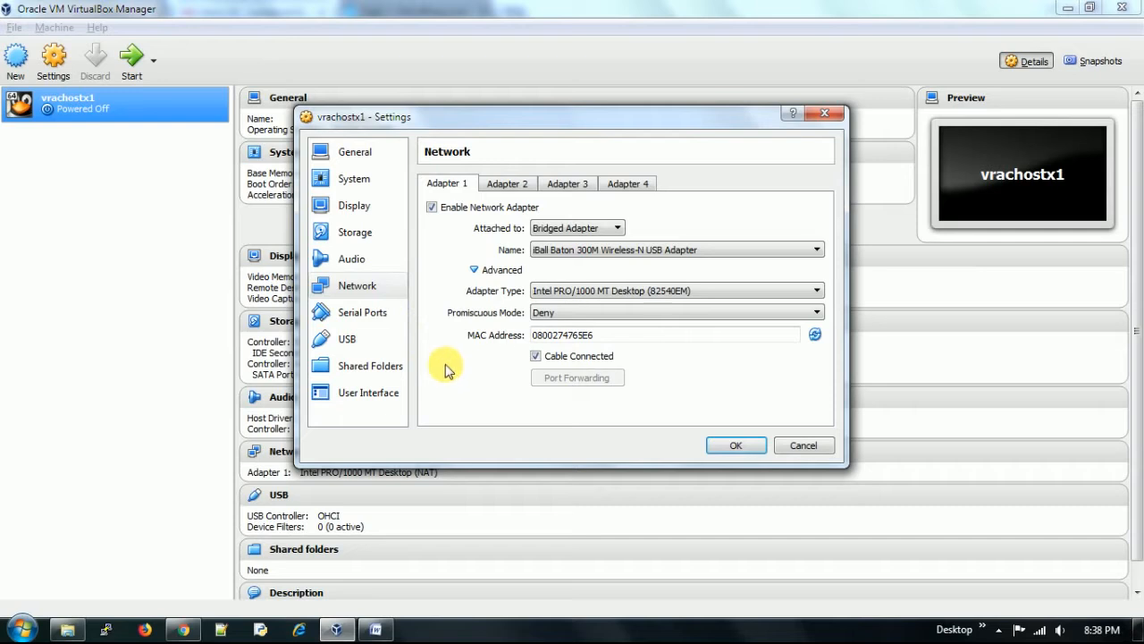
# - Review Serial Ports, USB, Shared Folders, User Interface and General pages, then save with OK
pyautogui.click(360, 316)
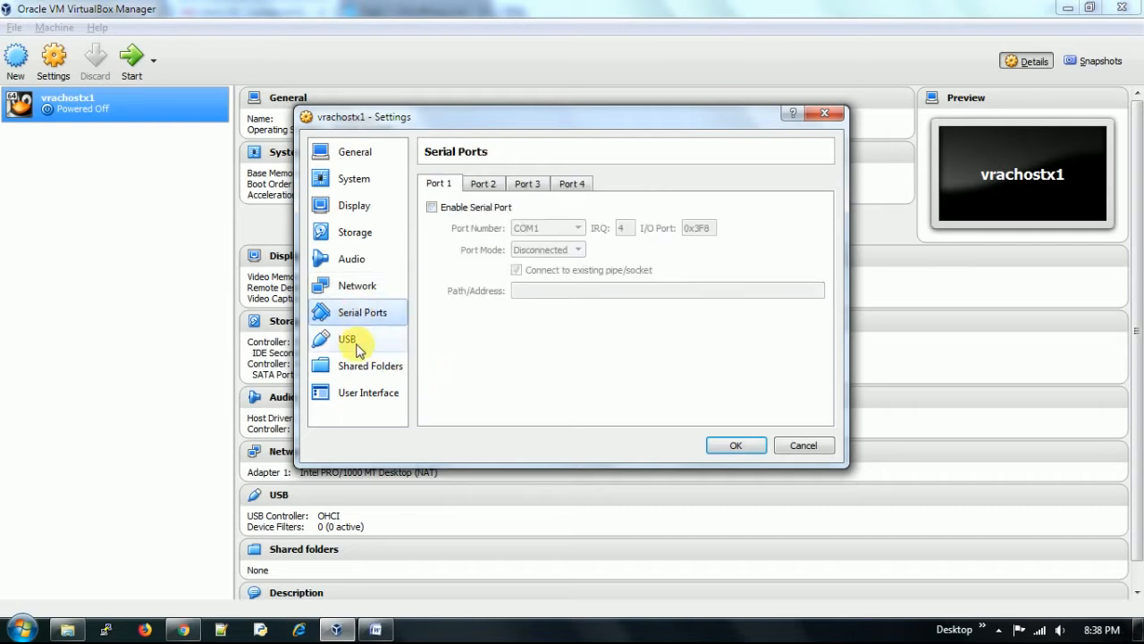
pyautogui.click(353, 340)
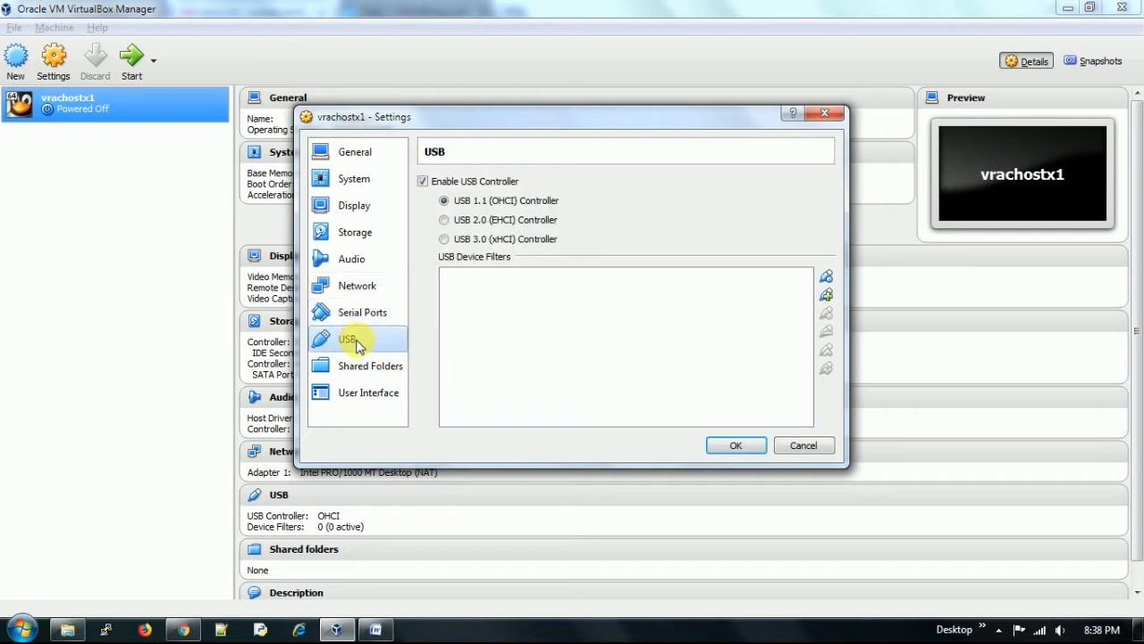
pyautogui.click(355, 369)
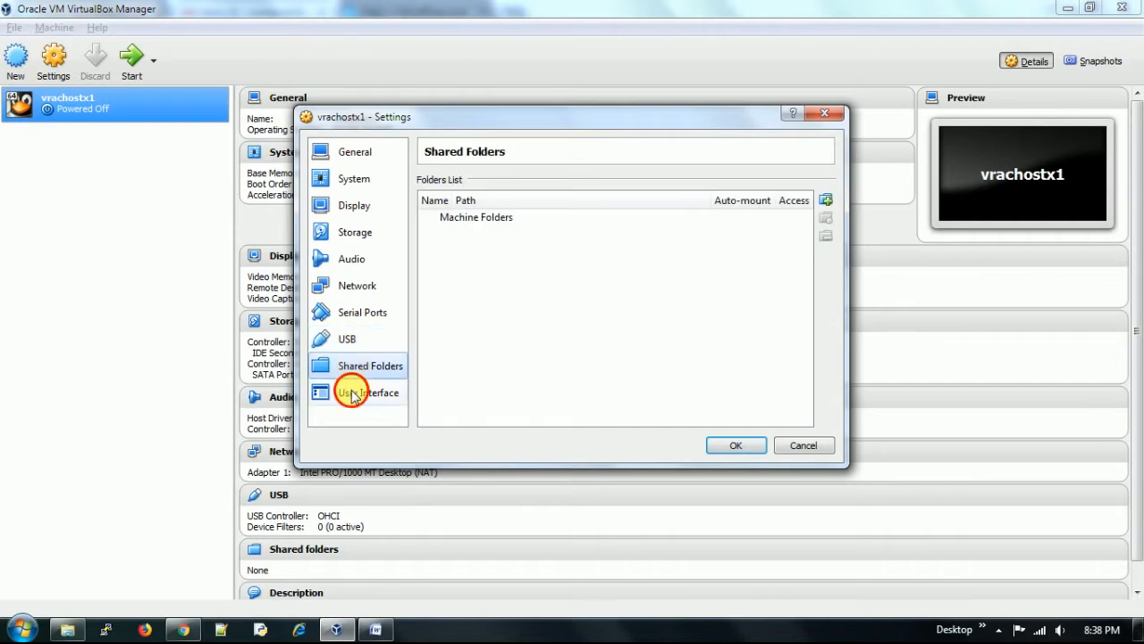
pyautogui.click(352, 394)
pyautogui.click(344, 152)
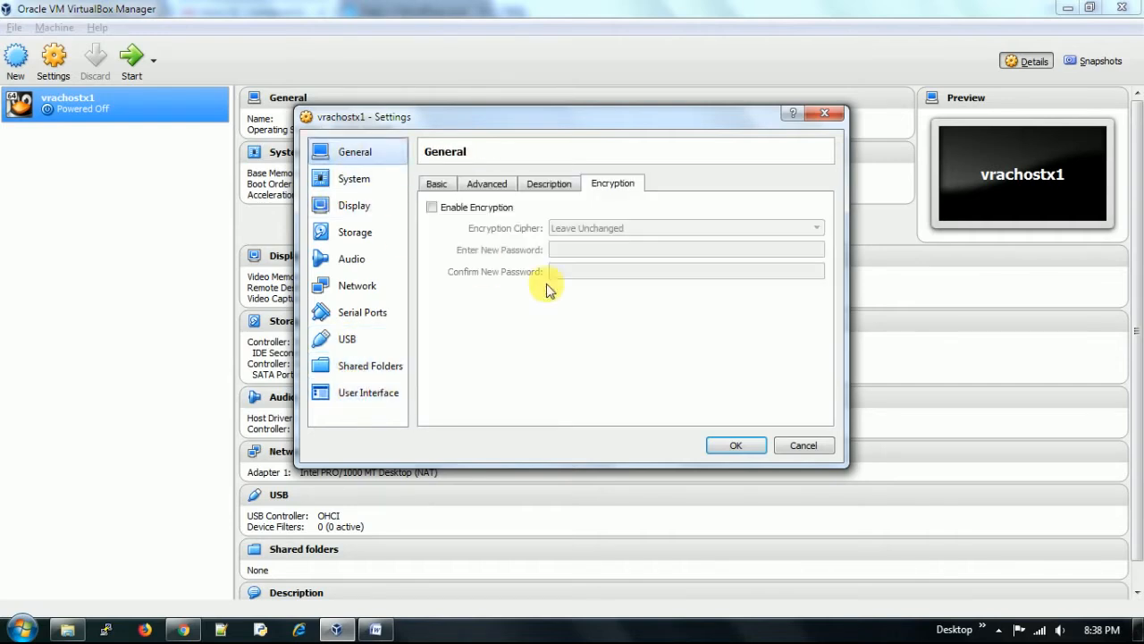
pyautogui.click(433, 186)
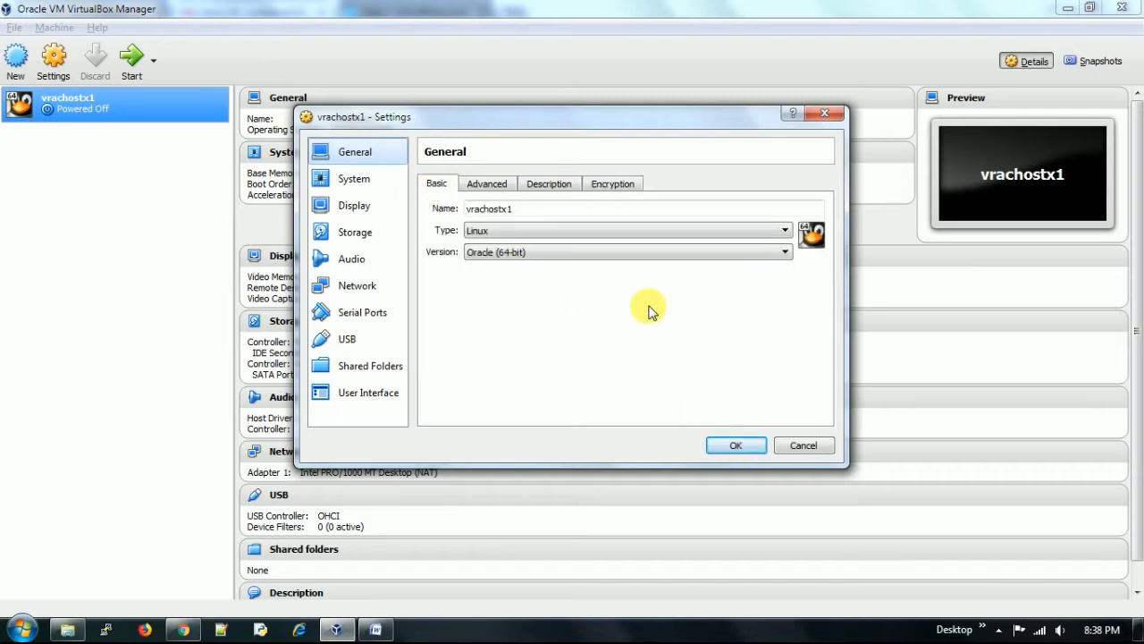
pyautogui.click(735, 447)
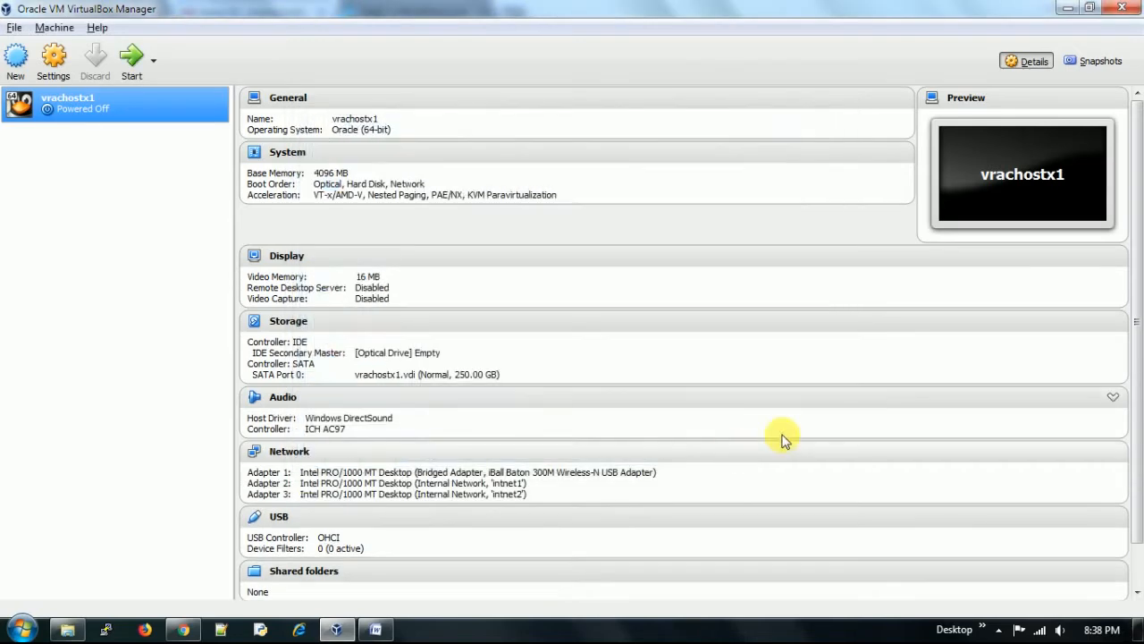
# - Start vrachostx1 with OracleLinux-R6-U3-Server-x86_64-dvd.iso chosen as the start-up disk
pyautogui.click(128, 58)
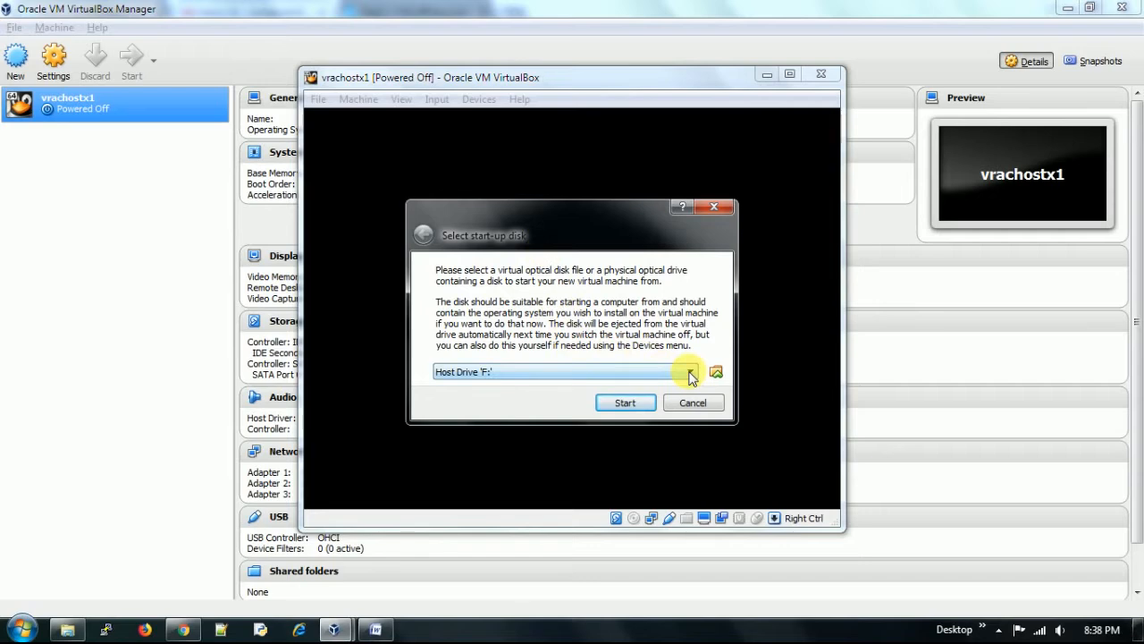
pyautogui.click(717, 372)
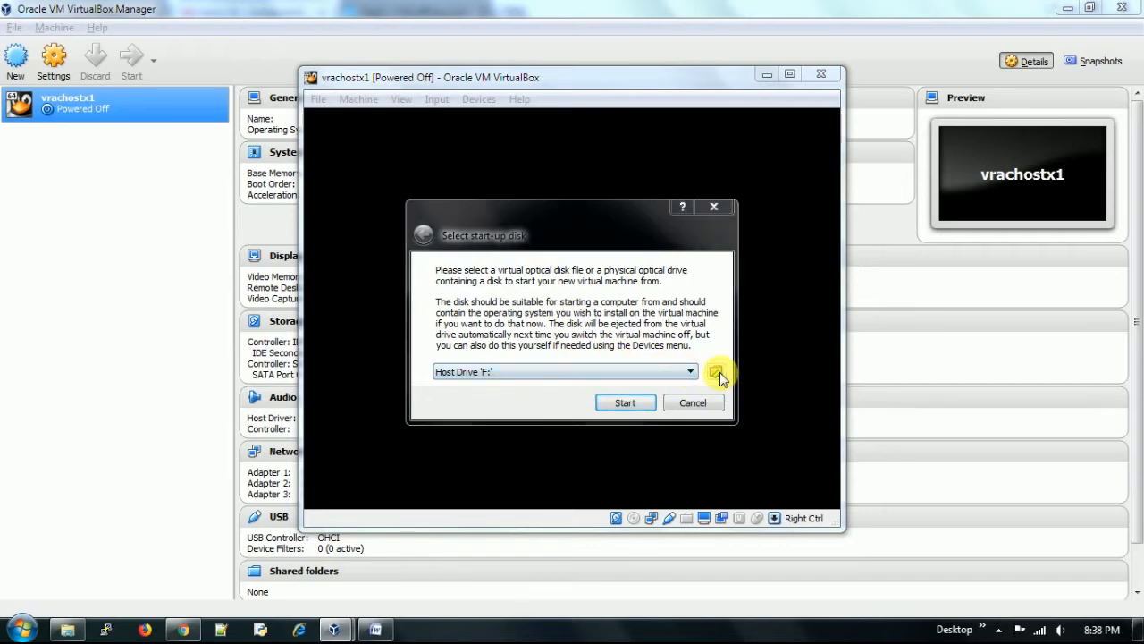
pyautogui.click(677, 308)
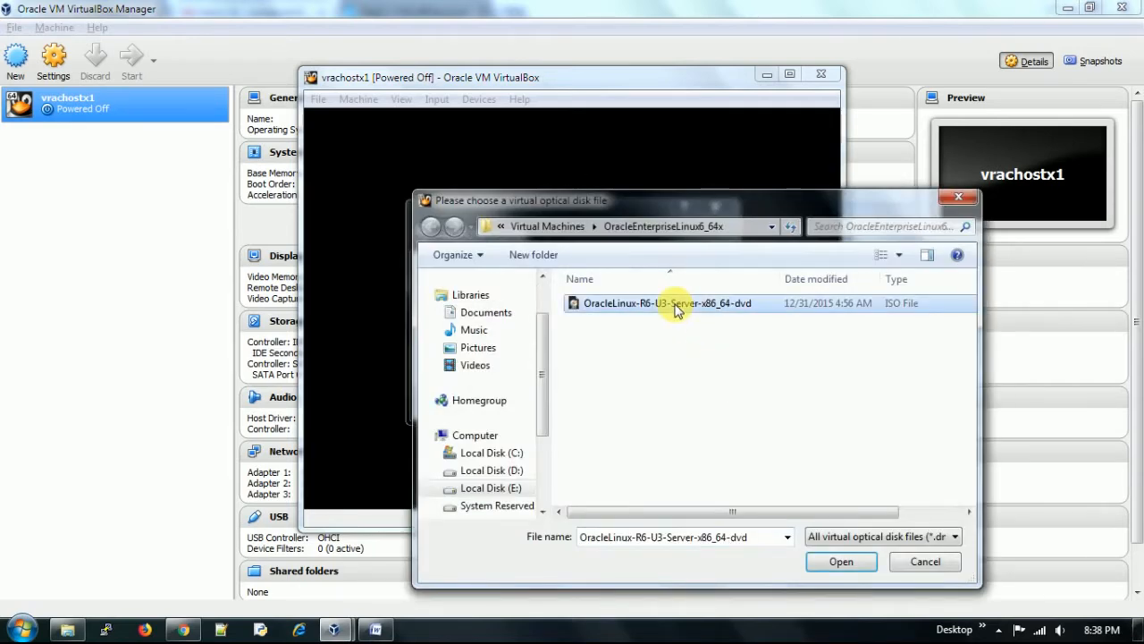
pyautogui.click(841, 563)
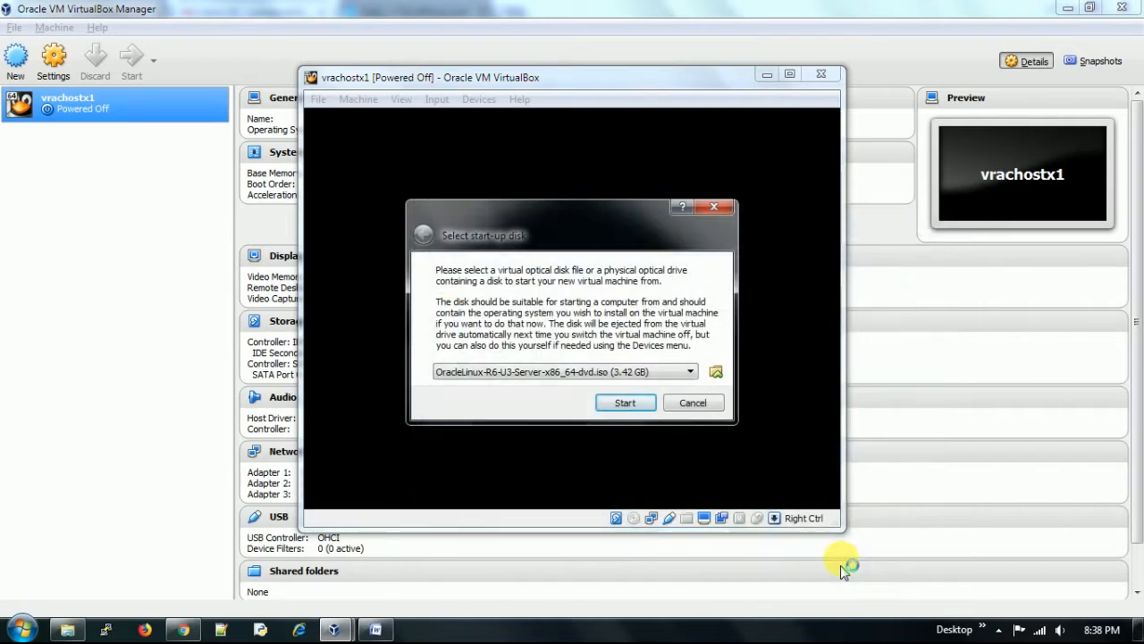
pyautogui.click(626, 403)
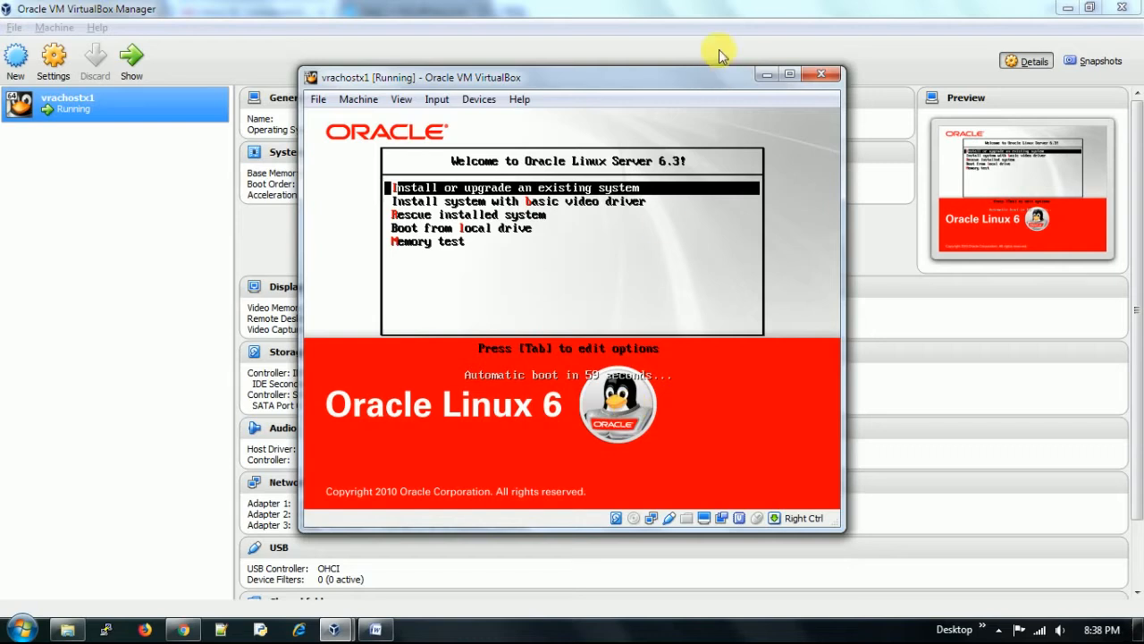
# - Maximize the VM window, choose Install from the boot menu, and skip the media test
pyautogui.doubleClick(702, 77)
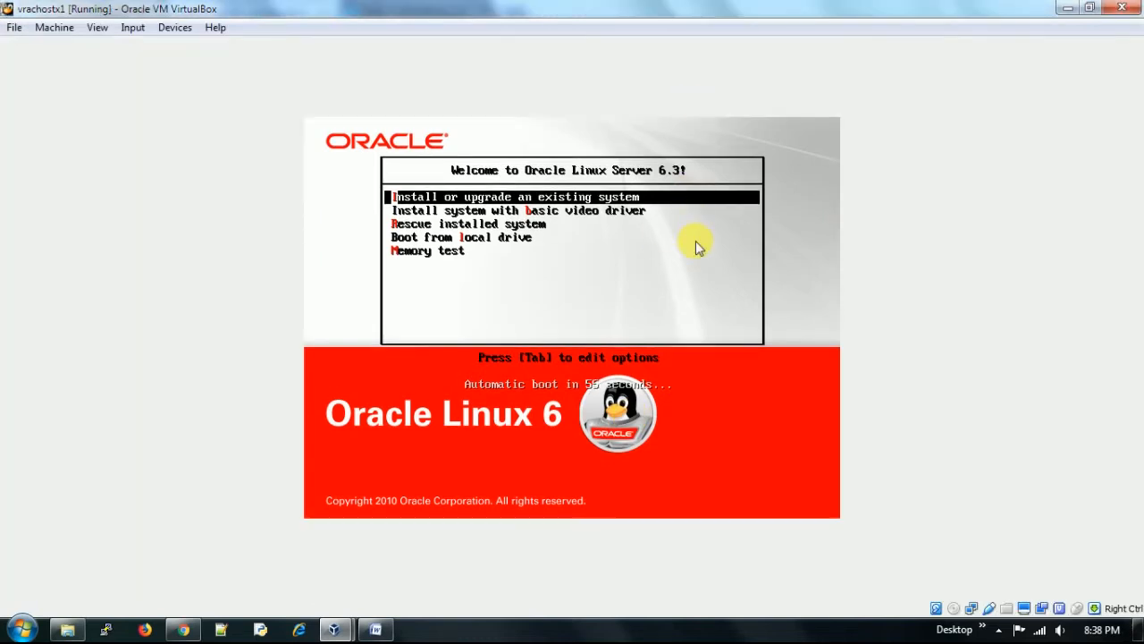
pyautogui.press('Return')
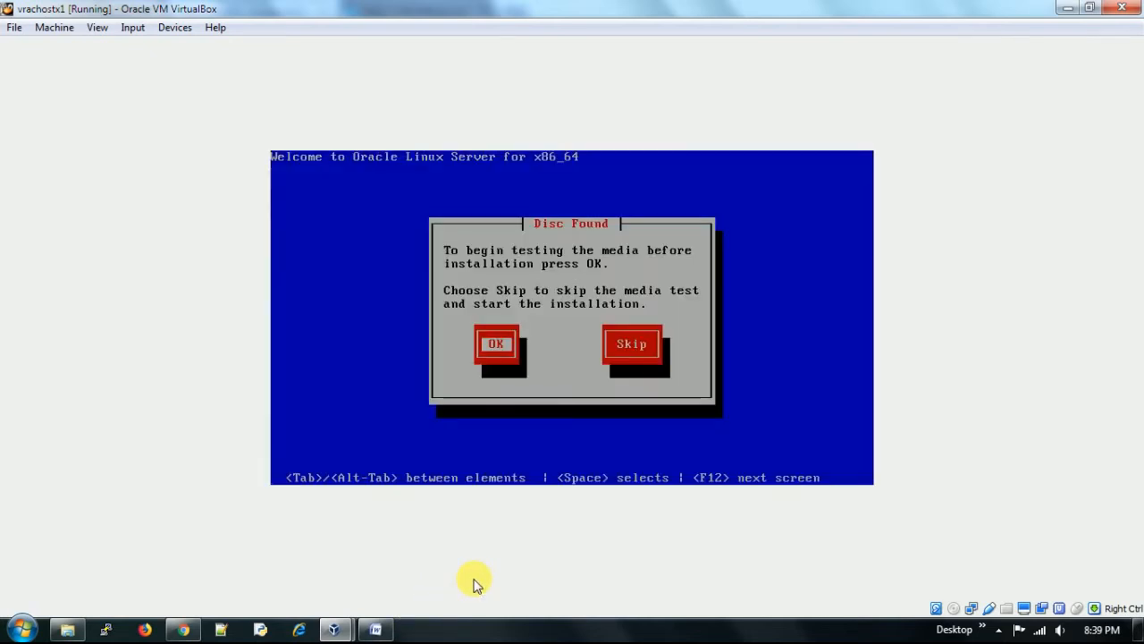
pyautogui.press('Tab')
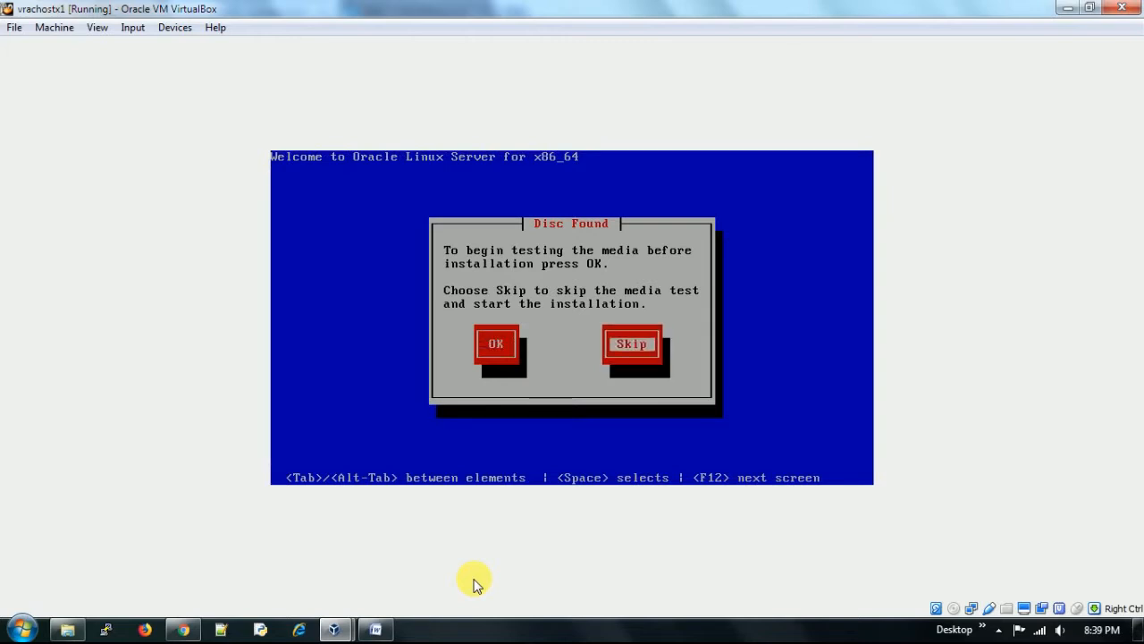
pyautogui.press('Return')
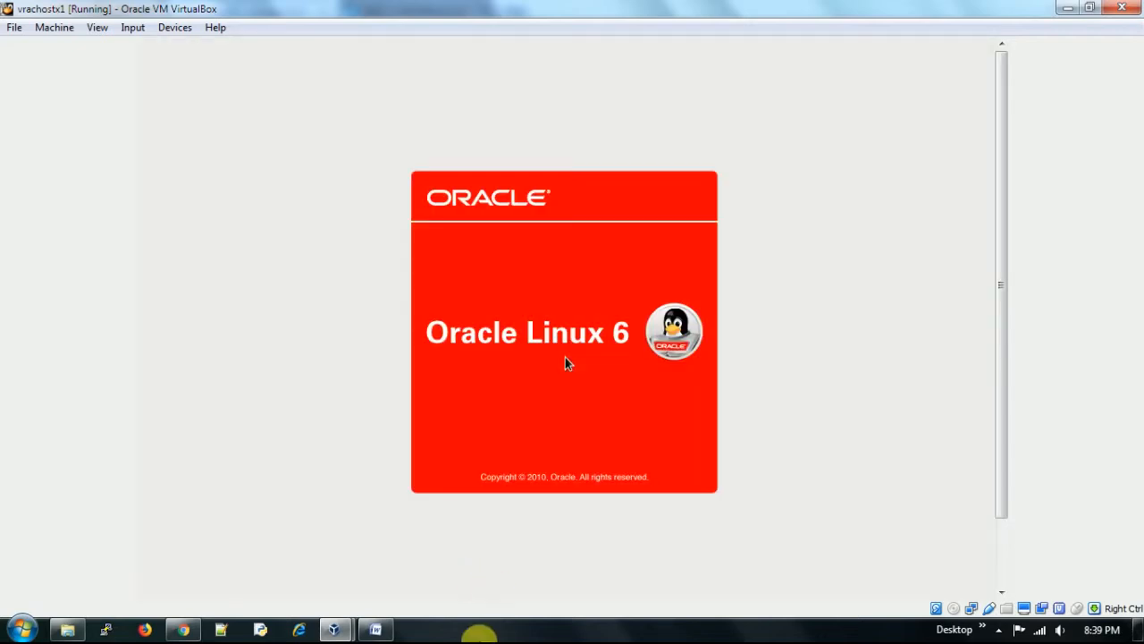
# - Go full-screen, accept English, U.S. English keyboard and basic storage, and discard the blank disk's data
pyautogui.click(98, 28)
pyautogui.click(130, 44)
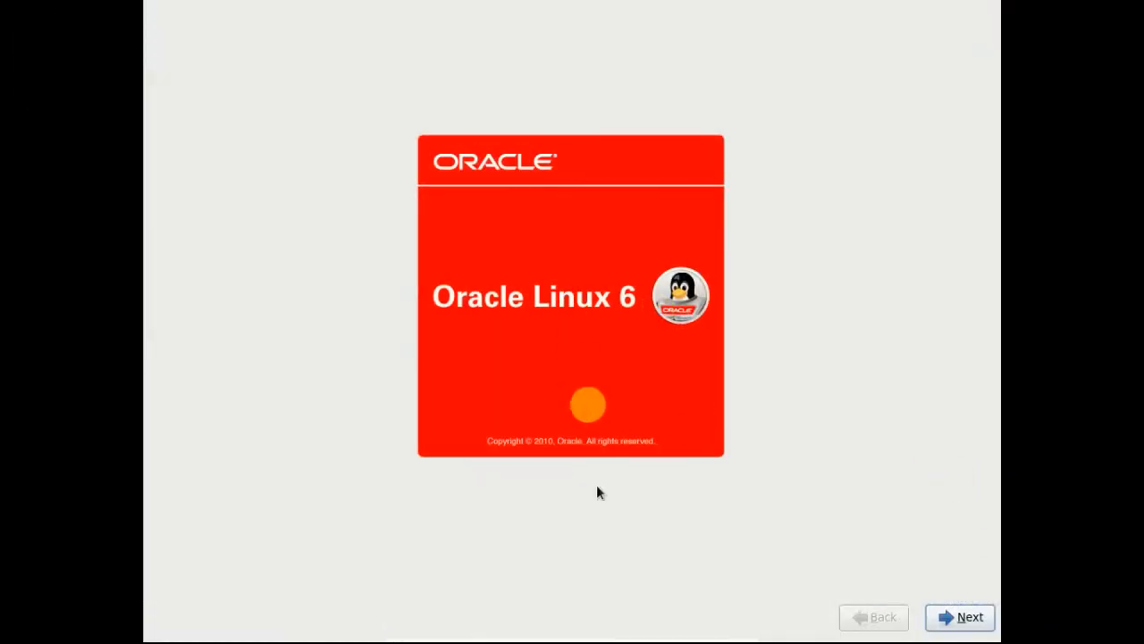
pyautogui.click(973, 619)
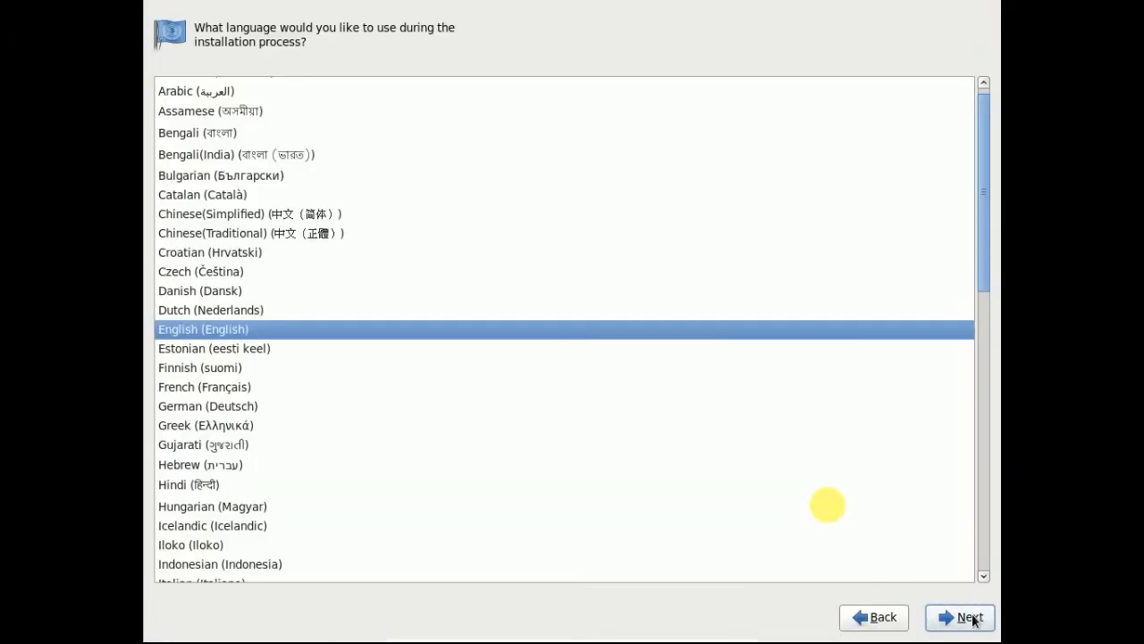
pyautogui.click(970, 618)
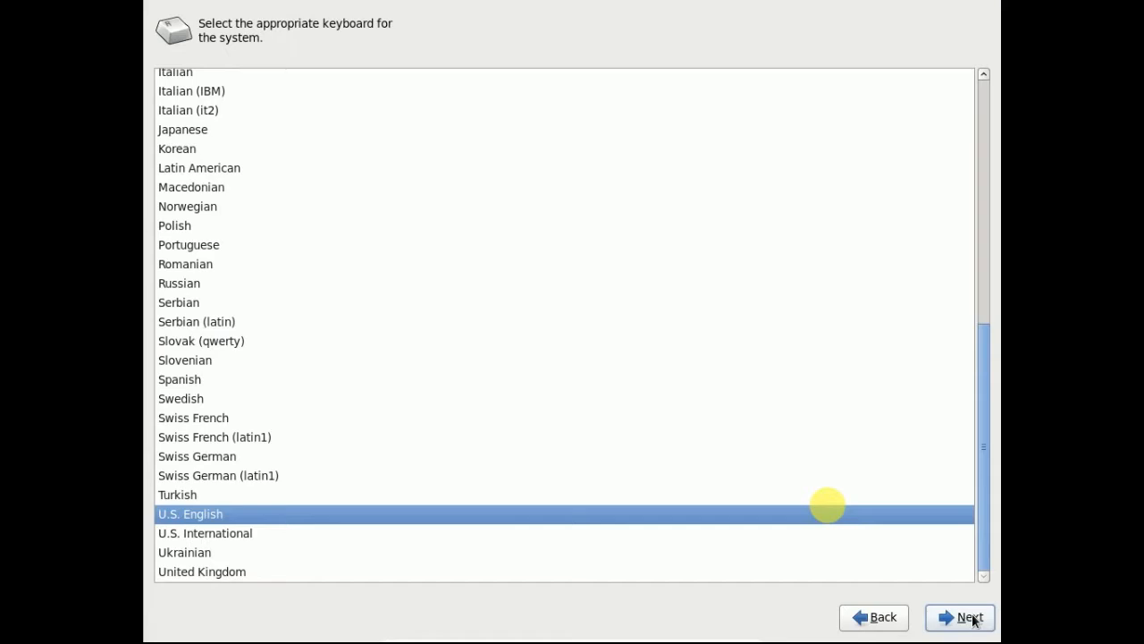
pyautogui.click(972, 618)
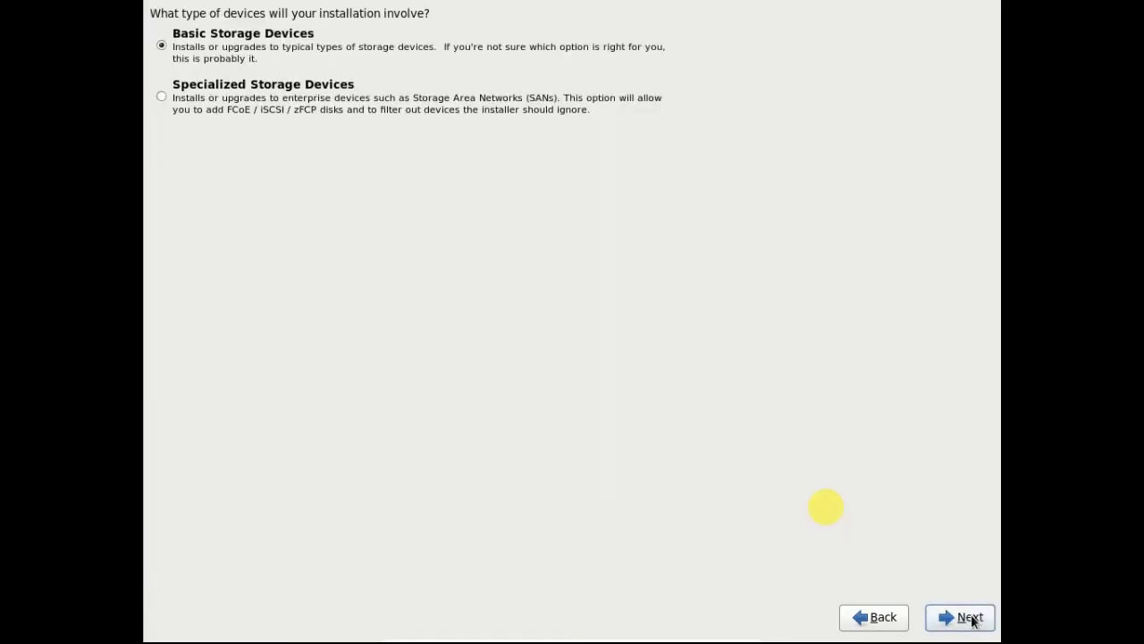
pyautogui.click(971, 618)
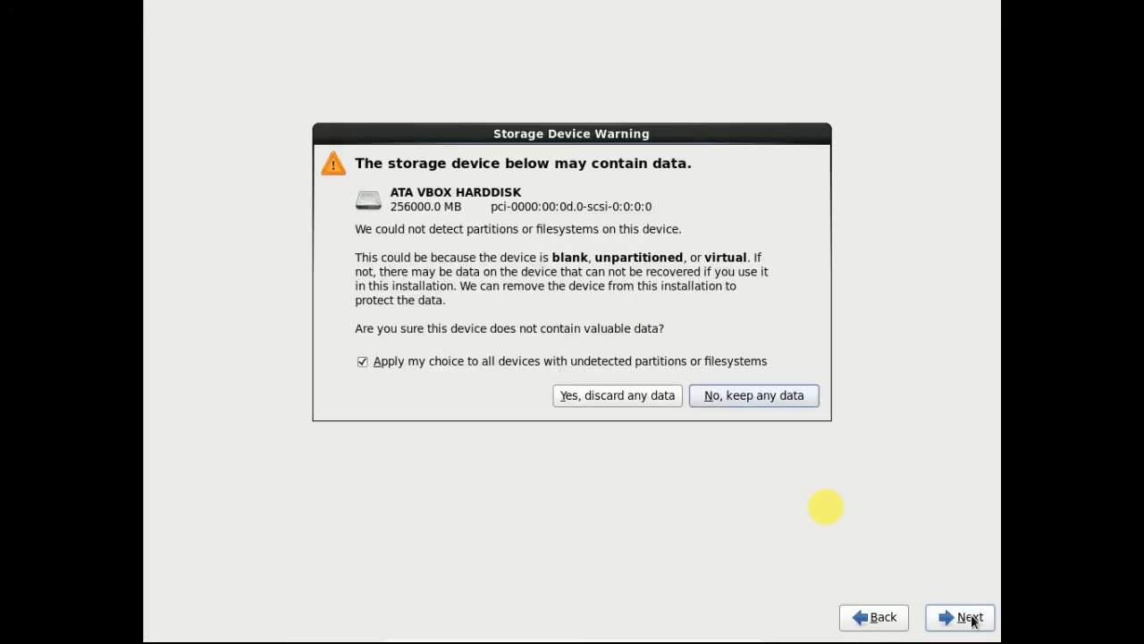
pyautogui.click(640, 396)
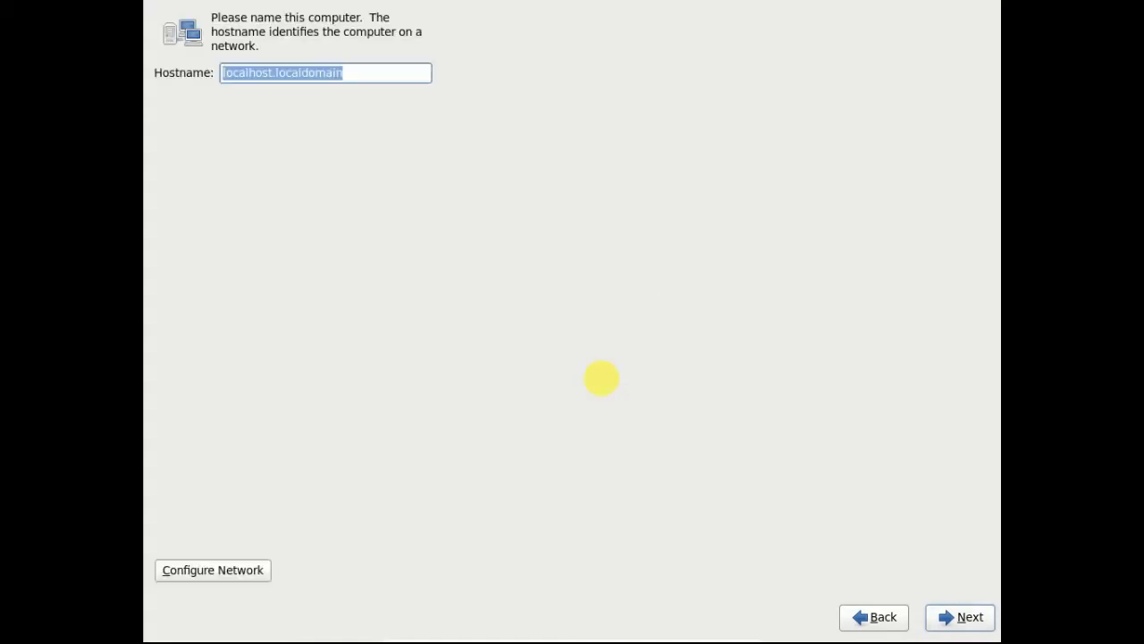
# - Replace localhost with vrachostx1 so the hostname reads vrachostx1.localdomain
pyautogui.click(376, 77)
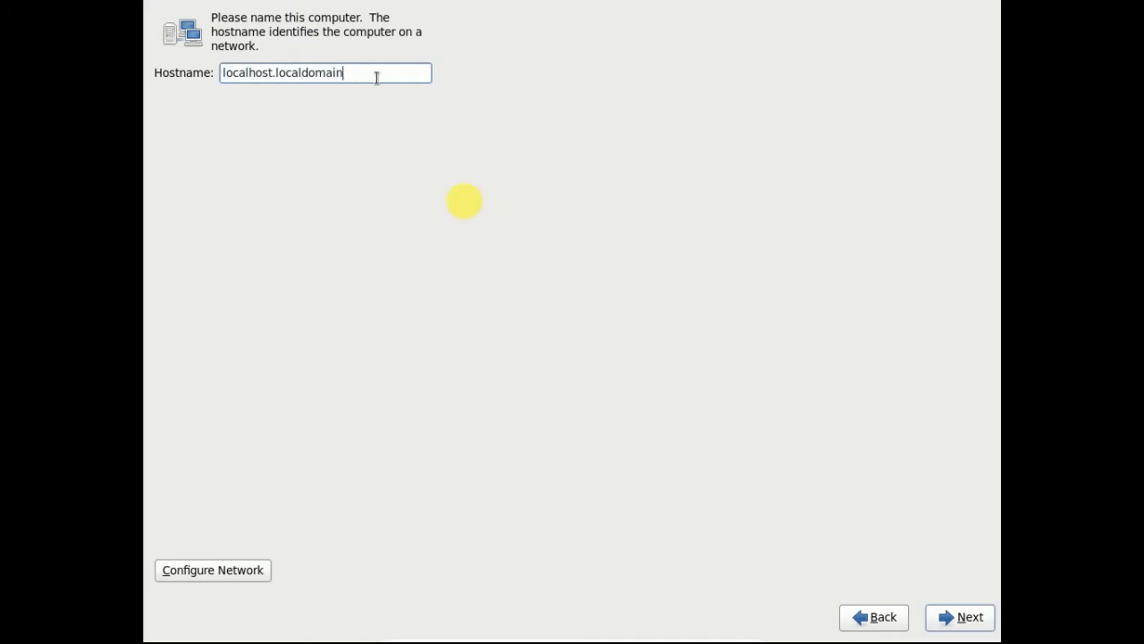
pyautogui.press('Left')
pyautogui.press('Left')
pyautogui.press('Left')
pyautogui.press('Left')
pyautogui.press('Left')
pyautogui.press('Left')
pyautogui.press('Left')
pyautogui.press('Left')
pyautogui.press('Left')
pyautogui.press('Delete')
pyautogui.press('Delete')
pyautogui.press('Delete')
pyautogui.press('Delete')
pyautogui.press('Delete')
pyautogui.press('Delete')
pyautogui.press('Delete')
pyautogui.press('Delete')
pyautogui.press('Delete')
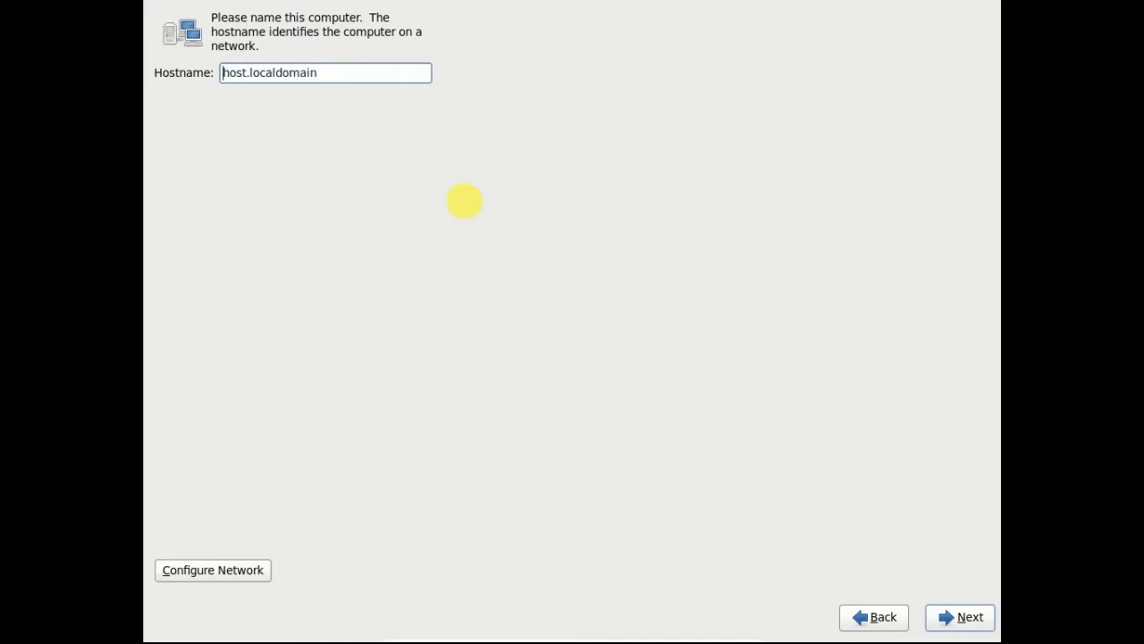
pyautogui.write('vrachostx1')
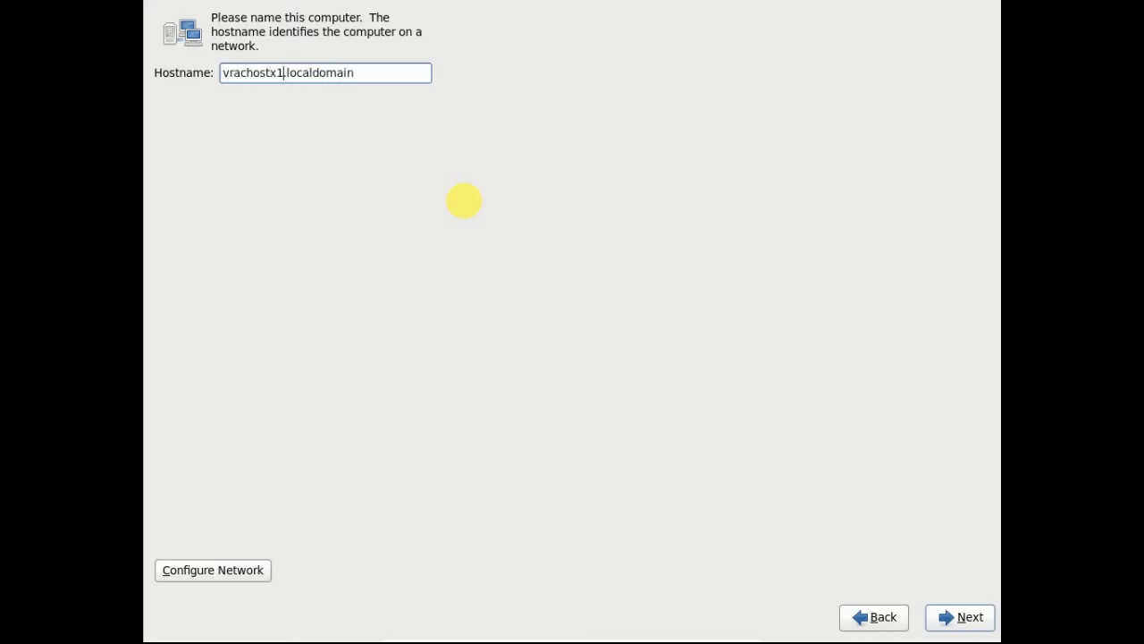
# - Edit the System eth0 connection and set it to connect automatically
pyautogui.click(209, 572)
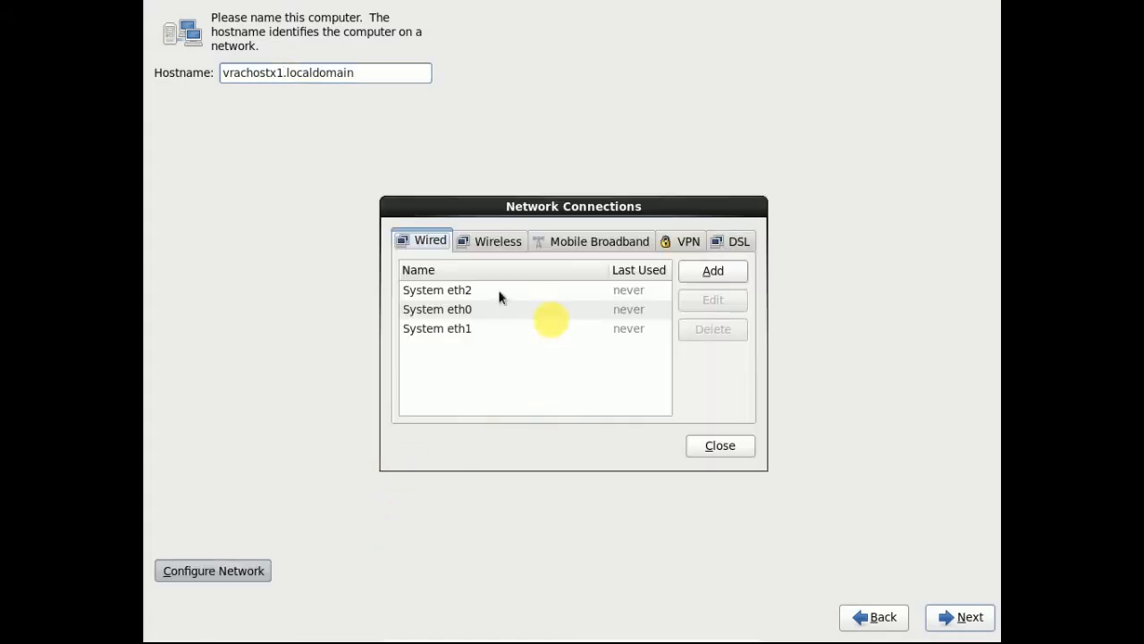
pyautogui.click(475, 310)
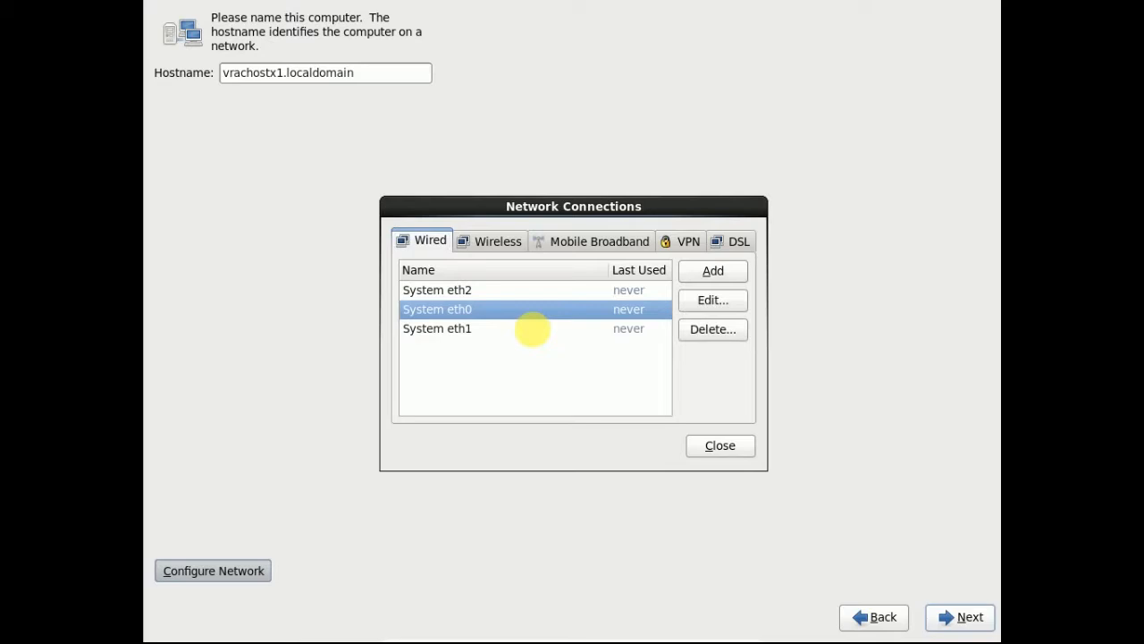
pyautogui.click(715, 302)
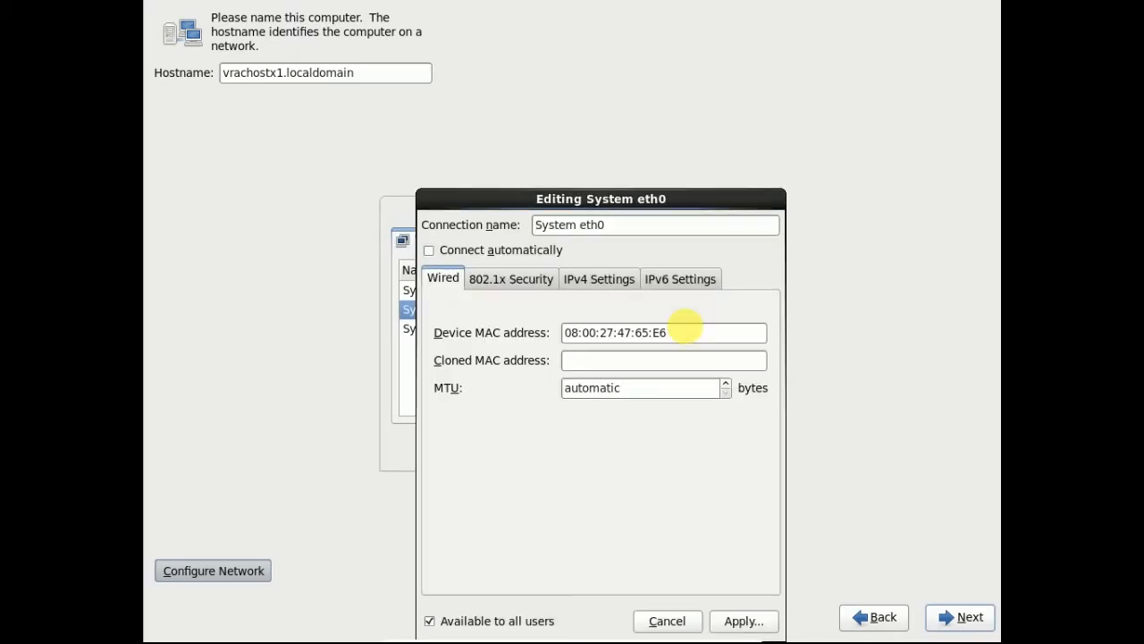
pyautogui.click(432, 252)
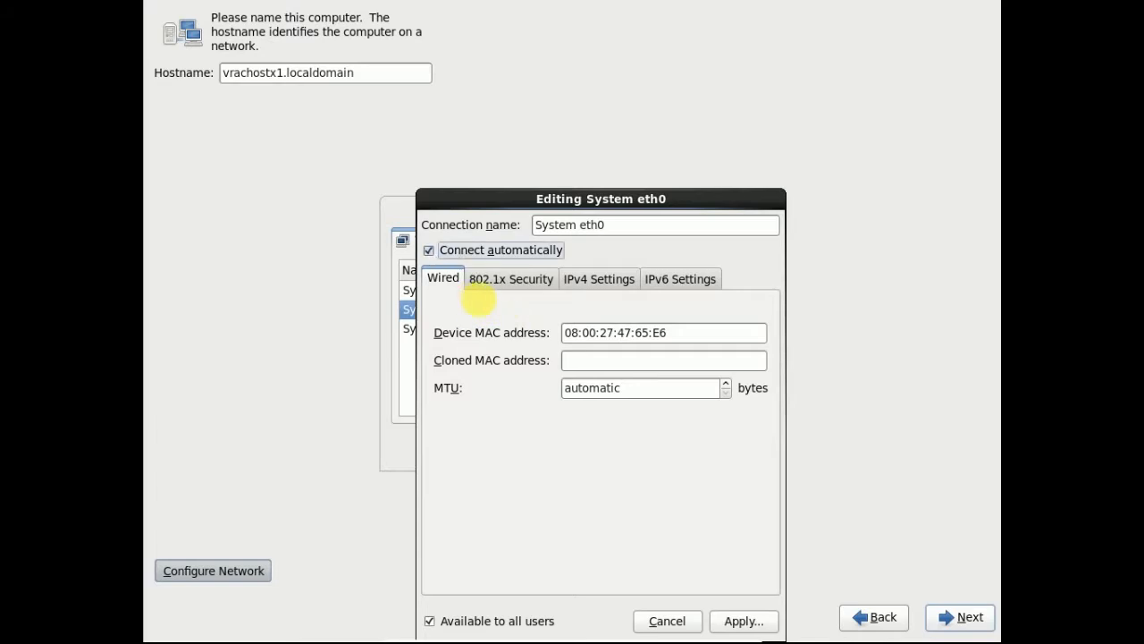
# - Switch eth0's IPv4 method to Manual and begin adding an address starting 192.168.1
pyautogui.moveTo(661, 198); pyautogui.dragTo(661, 91)
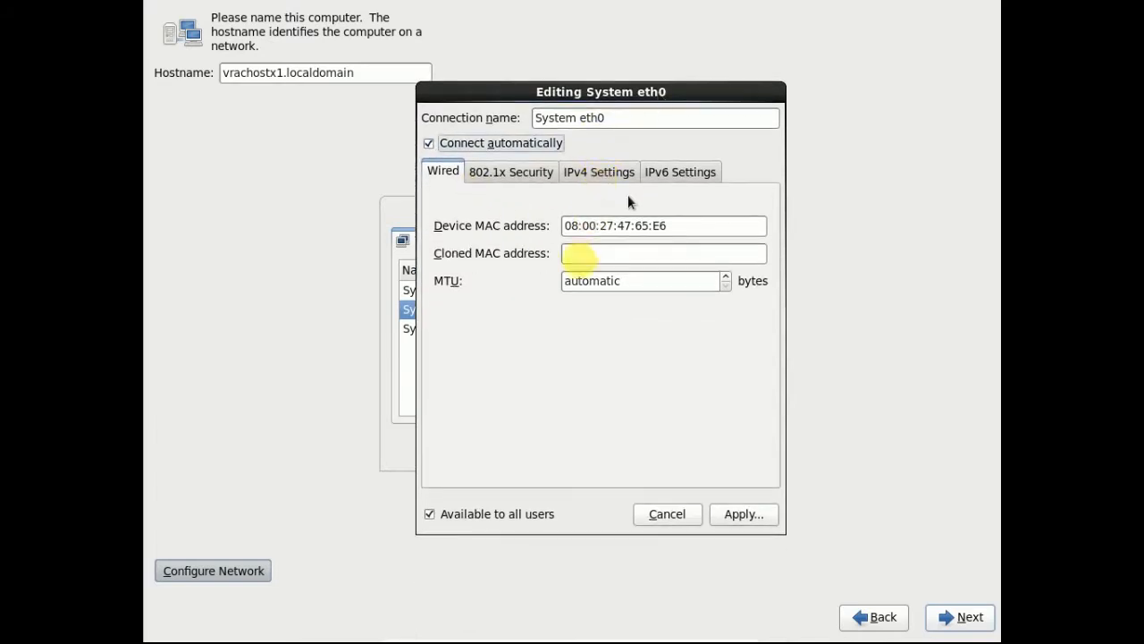
pyautogui.click(530, 169)
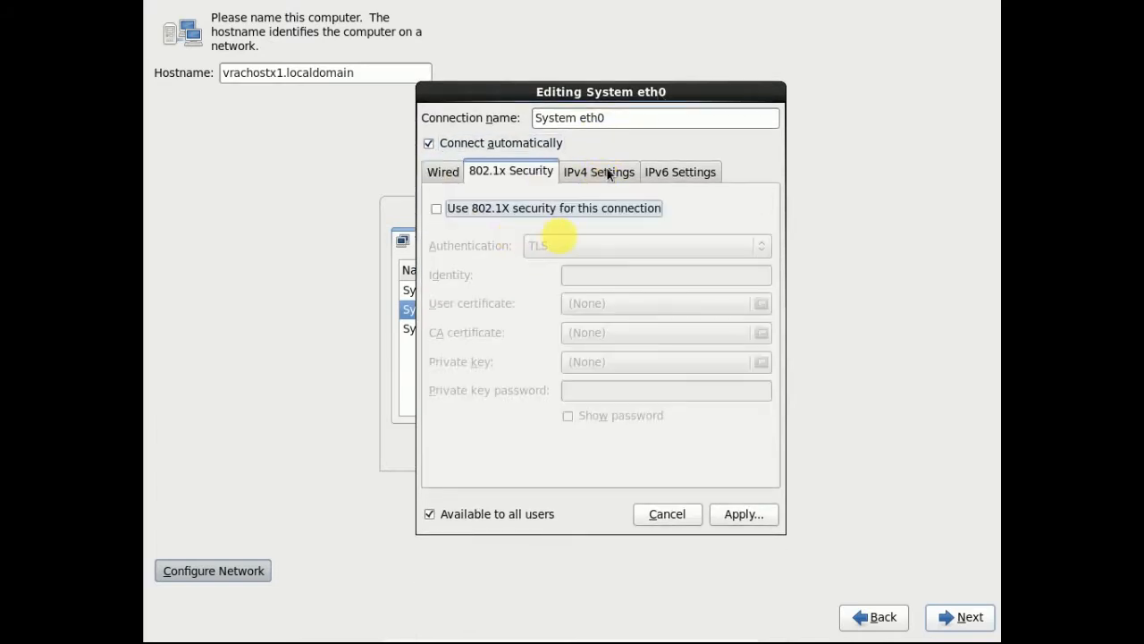
pyautogui.click(611, 175)
pyautogui.click(553, 208)
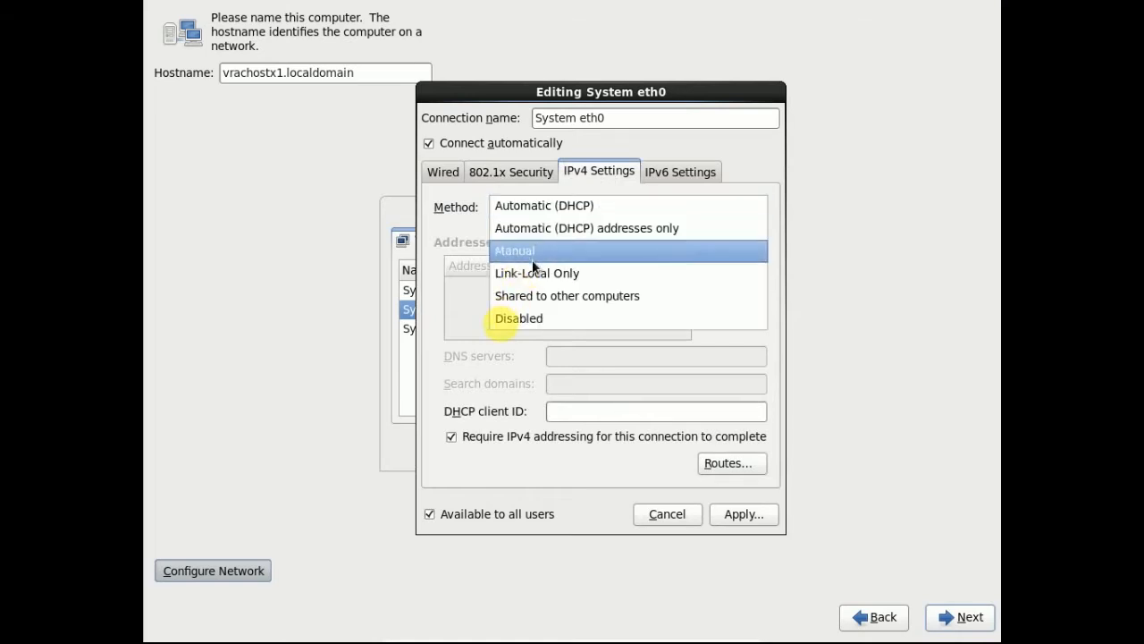
pyautogui.click(531, 253)
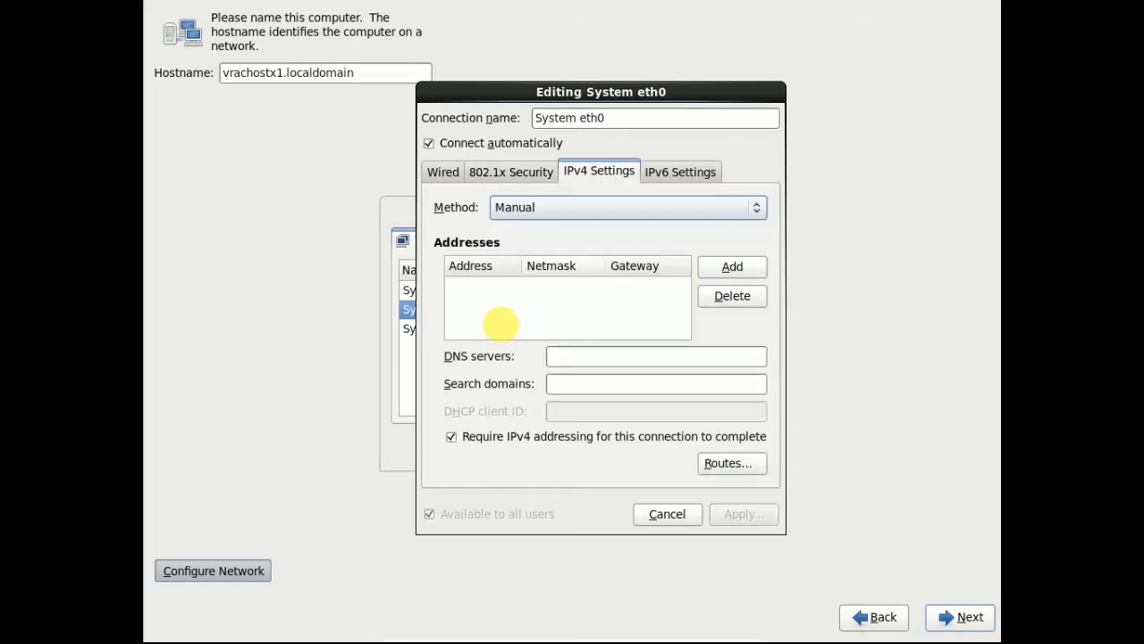
pyautogui.click(738, 272)
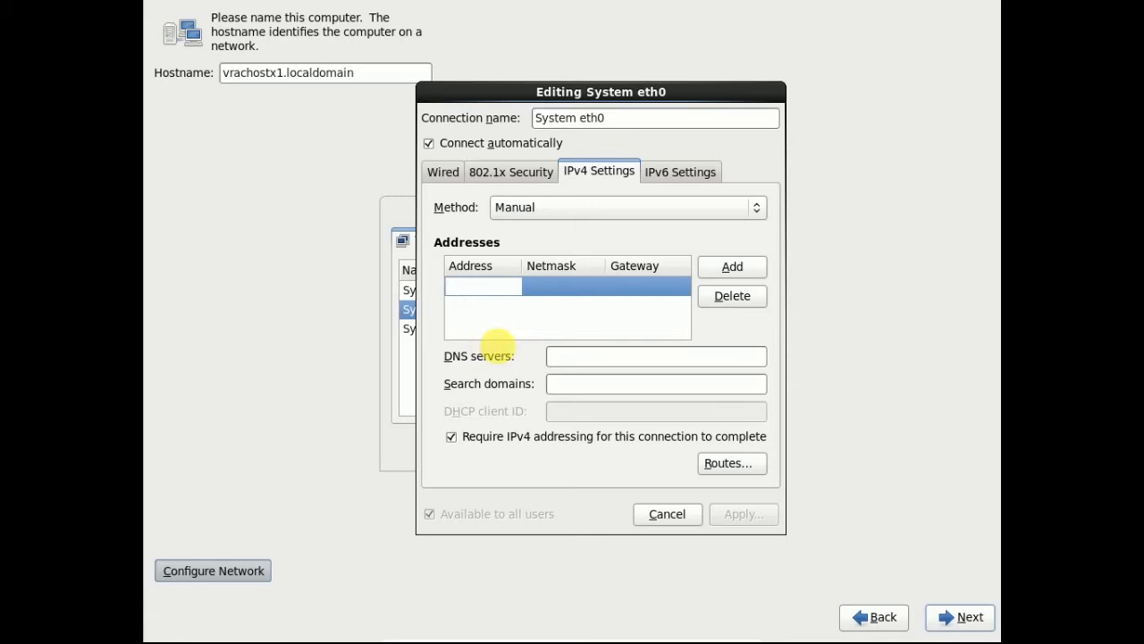
pyautogui.write('192.168.1.55')
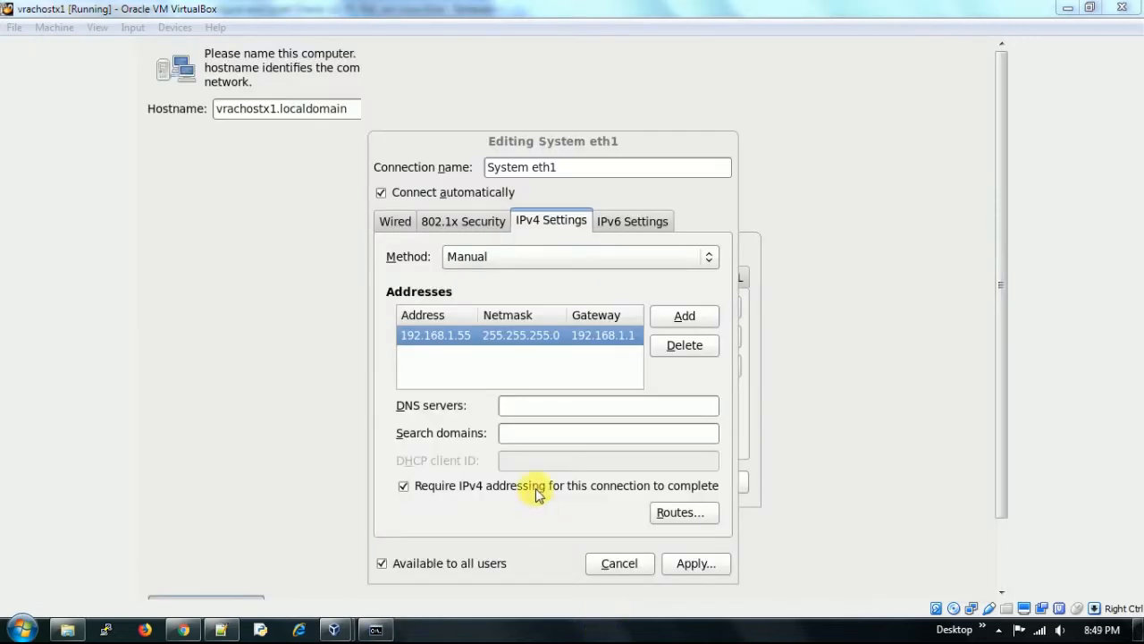
# - Edit eth1's Address cell, replacing the '1.' network part with '56.', and check the planned IPs in Notepad++
pyautogui.click(460, 335)
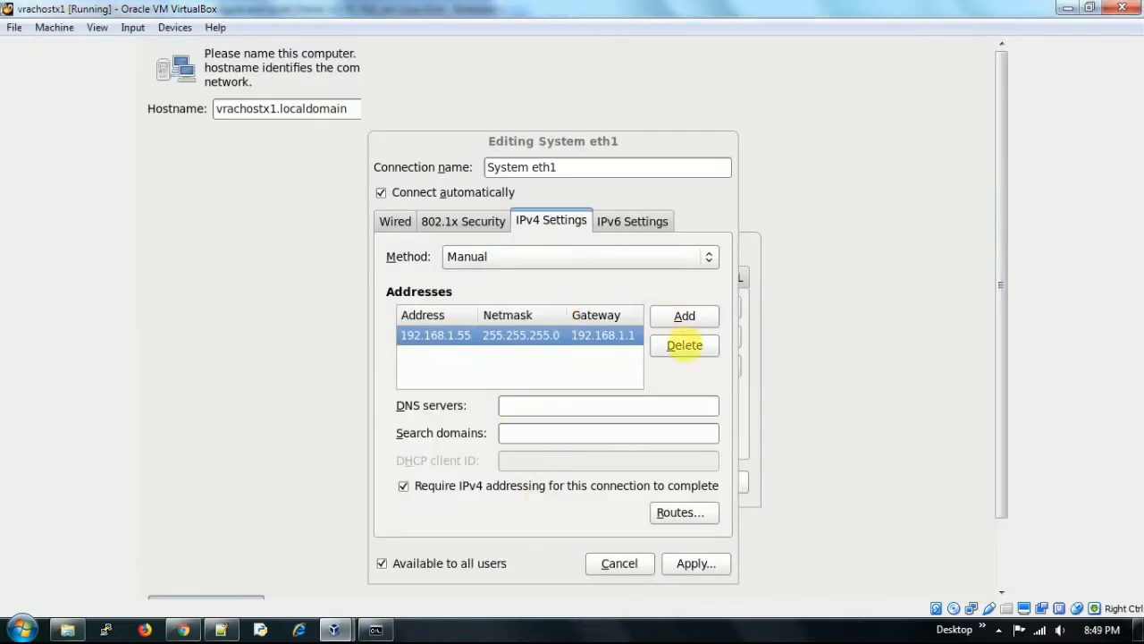
pyautogui.click(441, 335)
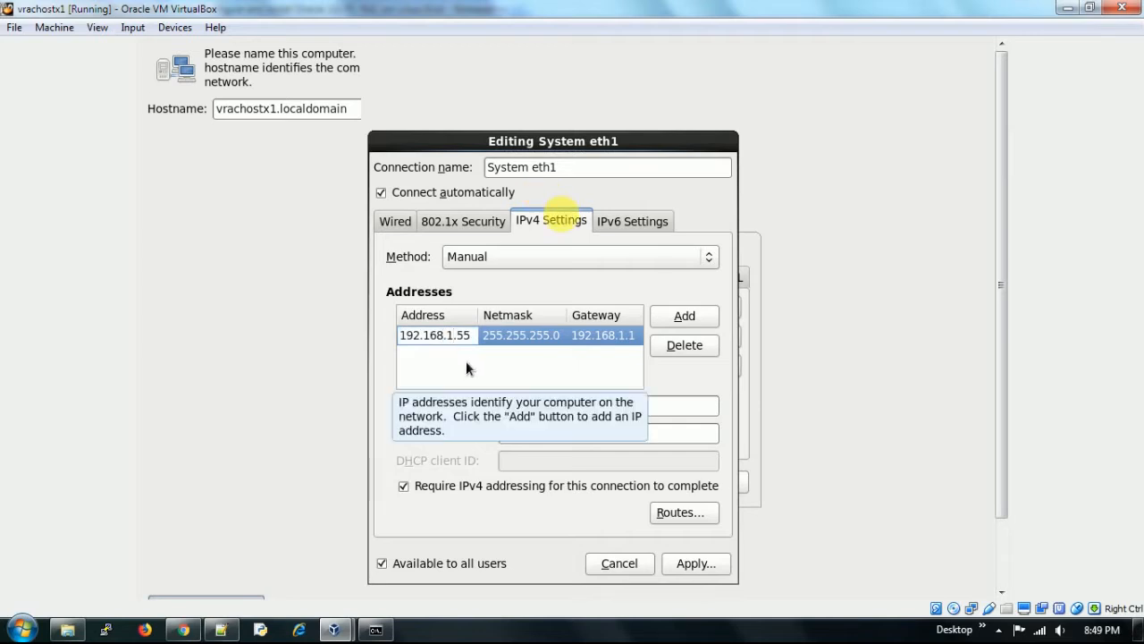
pyautogui.press('Delete')
pyautogui.press('Delete')
pyautogui.write('56.')
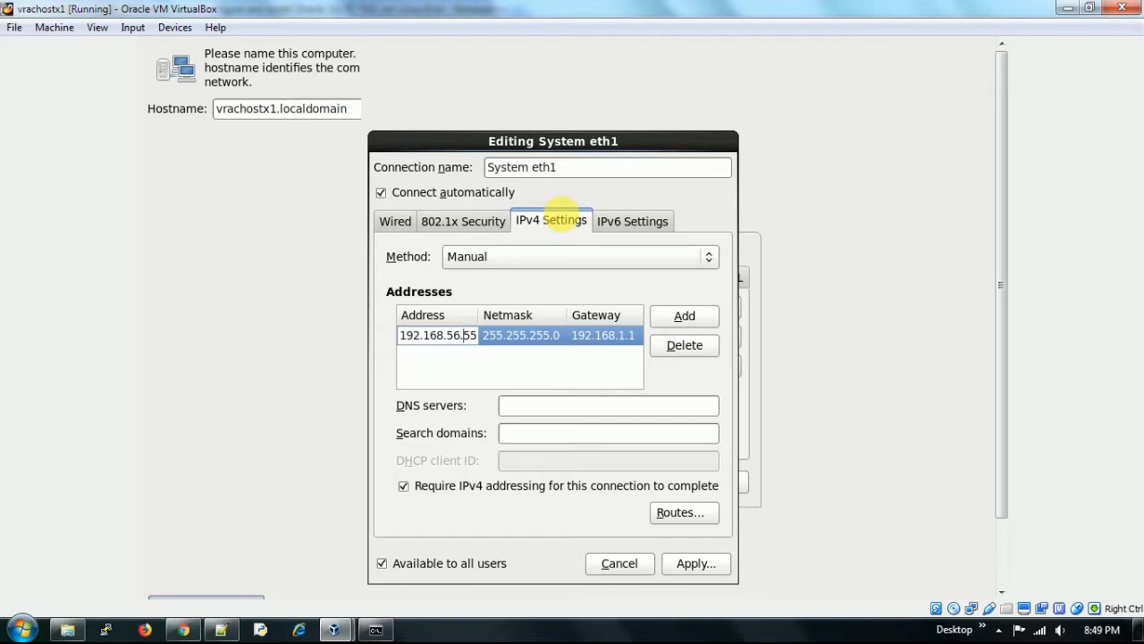
pyautogui.press('Delete')
pyautogui.write('5')
pyautogui.click(220, 630)
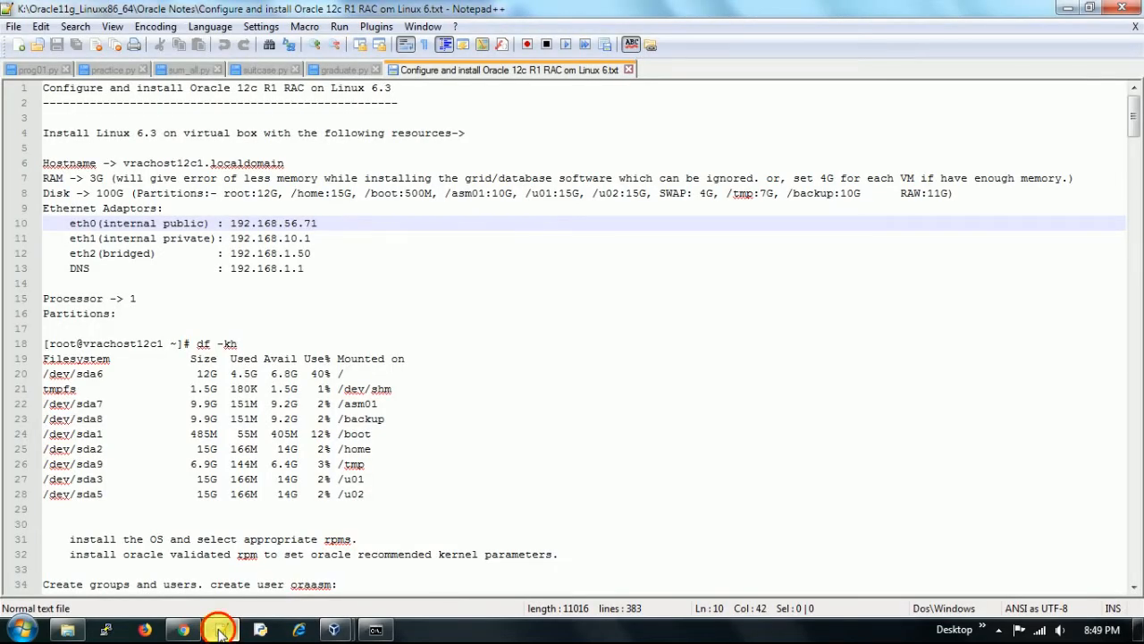
pyautogui.click(220, 630)
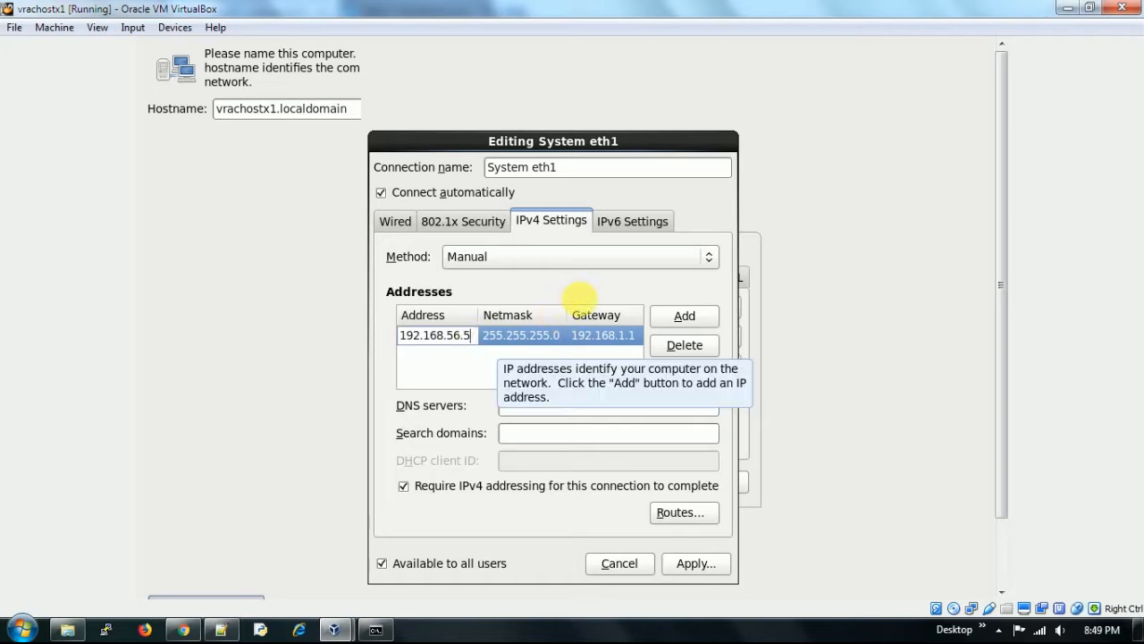
# - Finish eth1's address as 192.168.56.55, clear its gateway, and apply the connection
pyautogui.write('5')
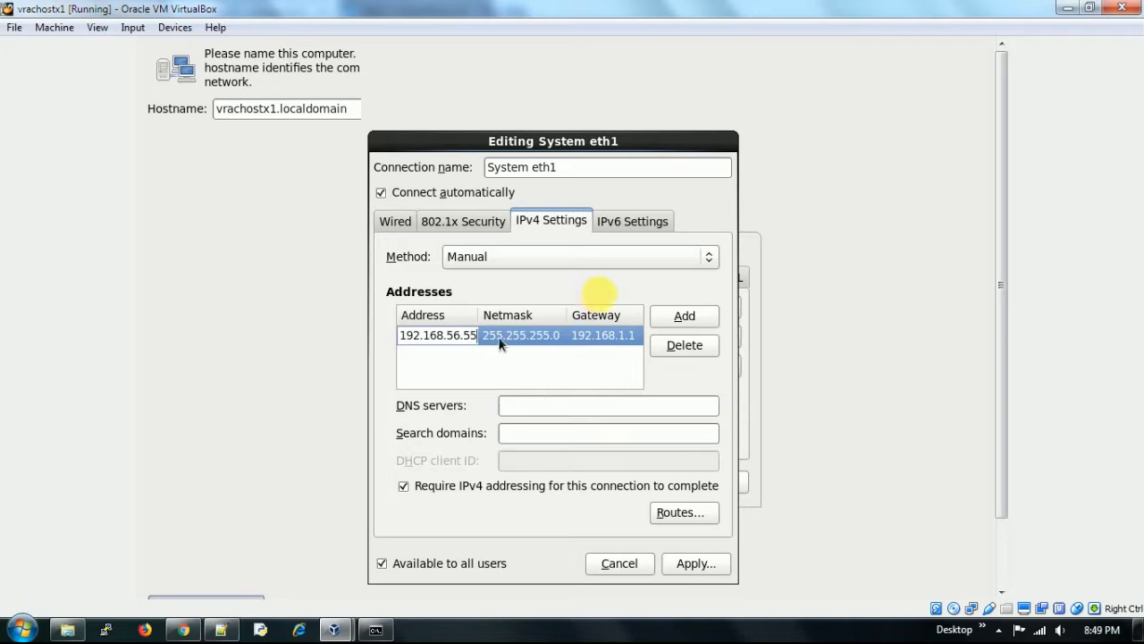
pyautogui.click(601, 337)
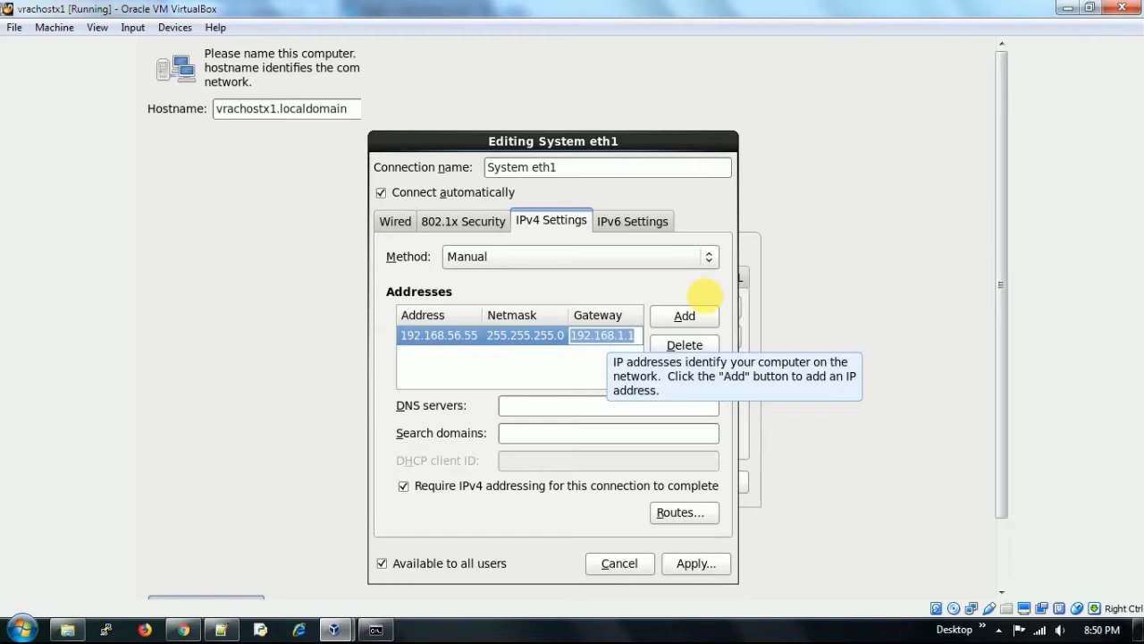
pyautogui.press('BackSpace')
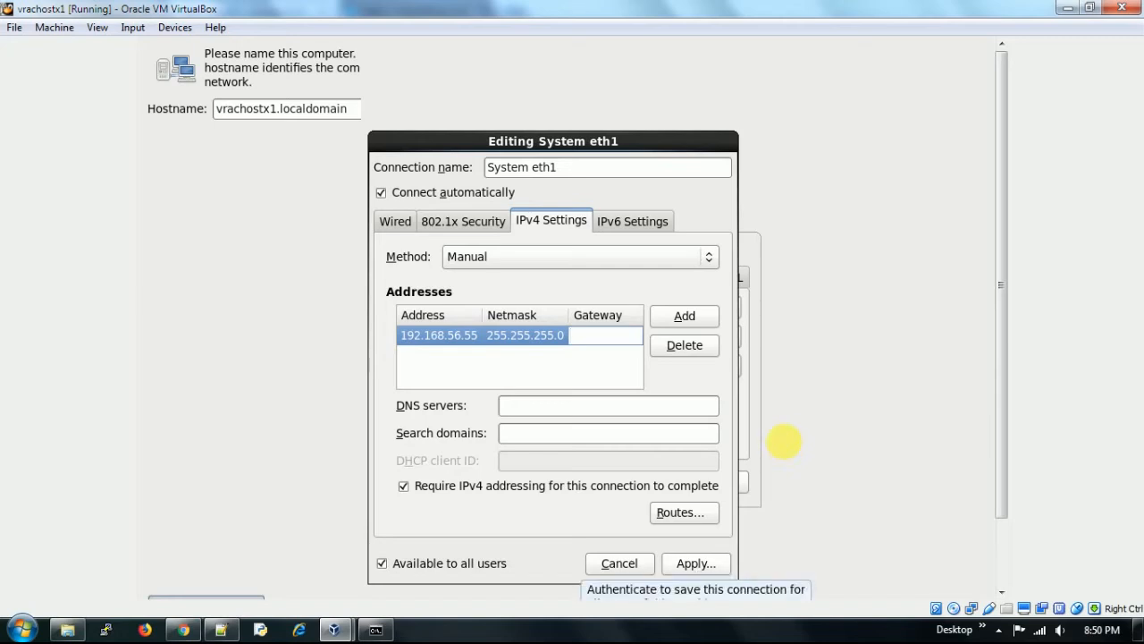
pyautogui.click(696, 563)
# - Set System eth2 to connect automatically and switch its IPv4 method to Manual
pyautogui.doubleClick(500, 328)
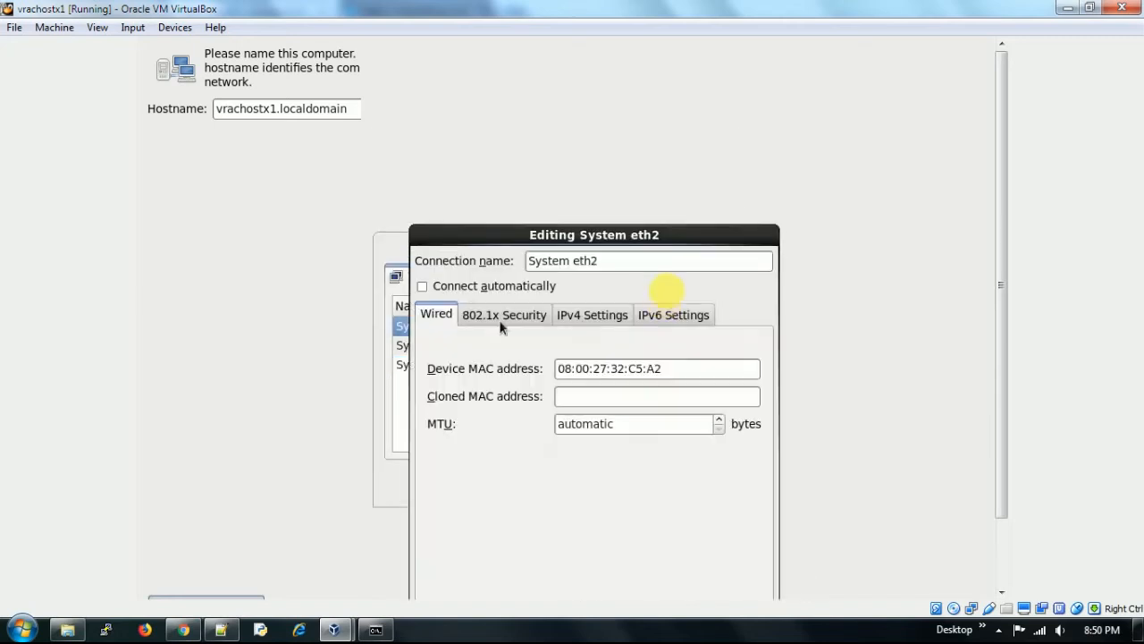
pyautogui.moveTo(545, 237); pyautogui.dragTo(510, 112)
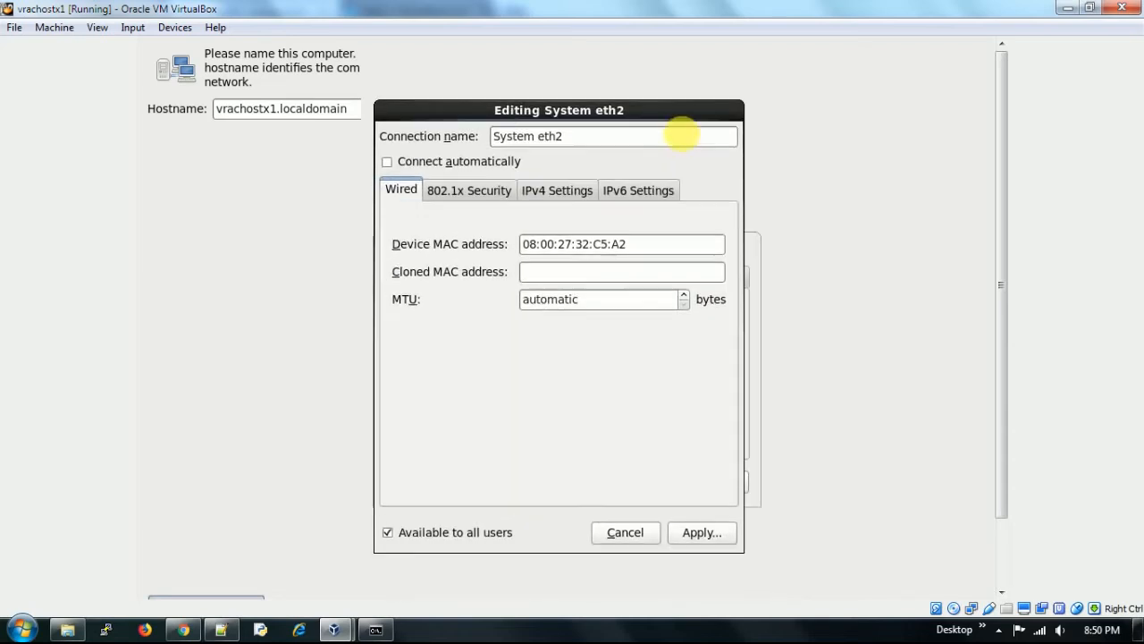
pyautogui.click(454, 164)
pyautogui.click(554, 189)
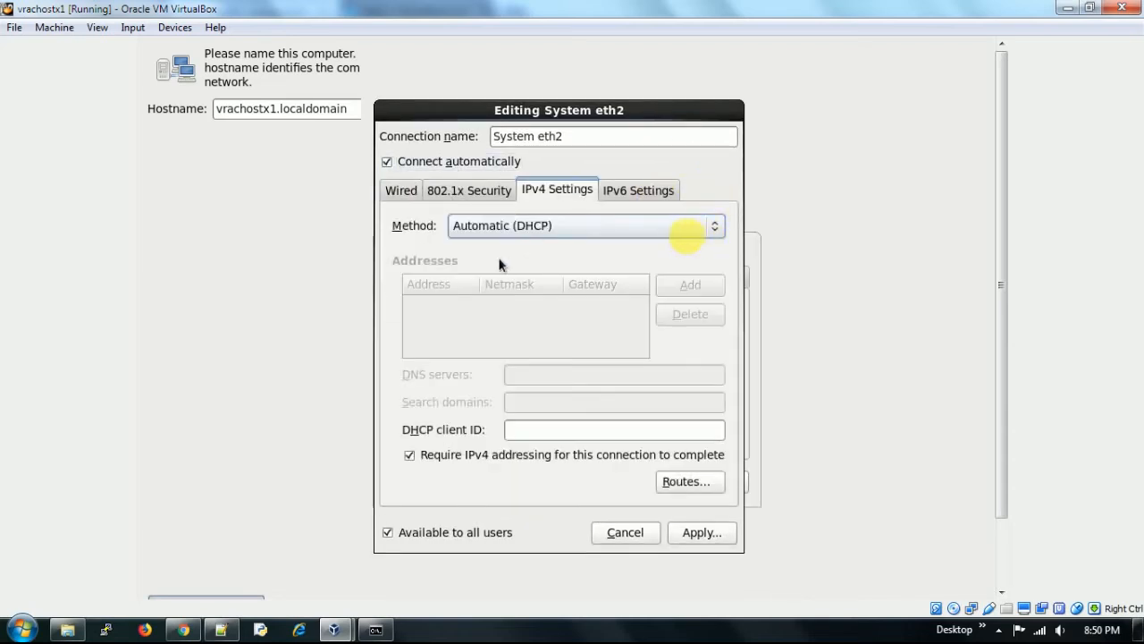
pyautogui.click(686, 230)
pyautogui.click(497, 265)
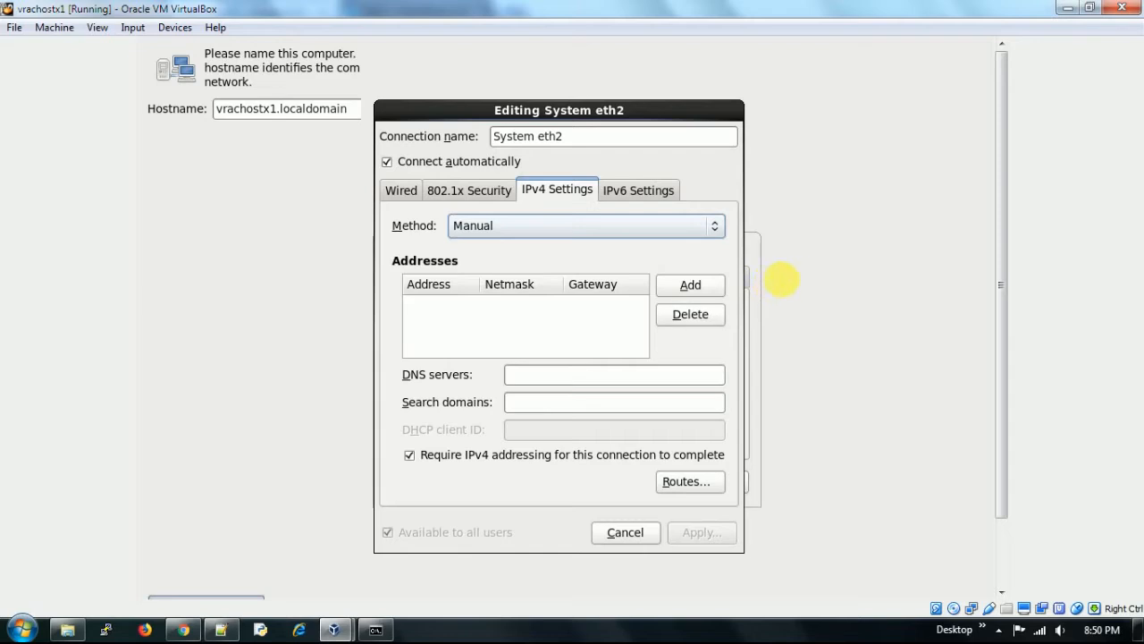
# - Add eth2 address 192.168.10.1 with netmask 255.255.255.0 and apply the connection
pyautogui.click(691, 284)
pyautogui.write('192.168.')
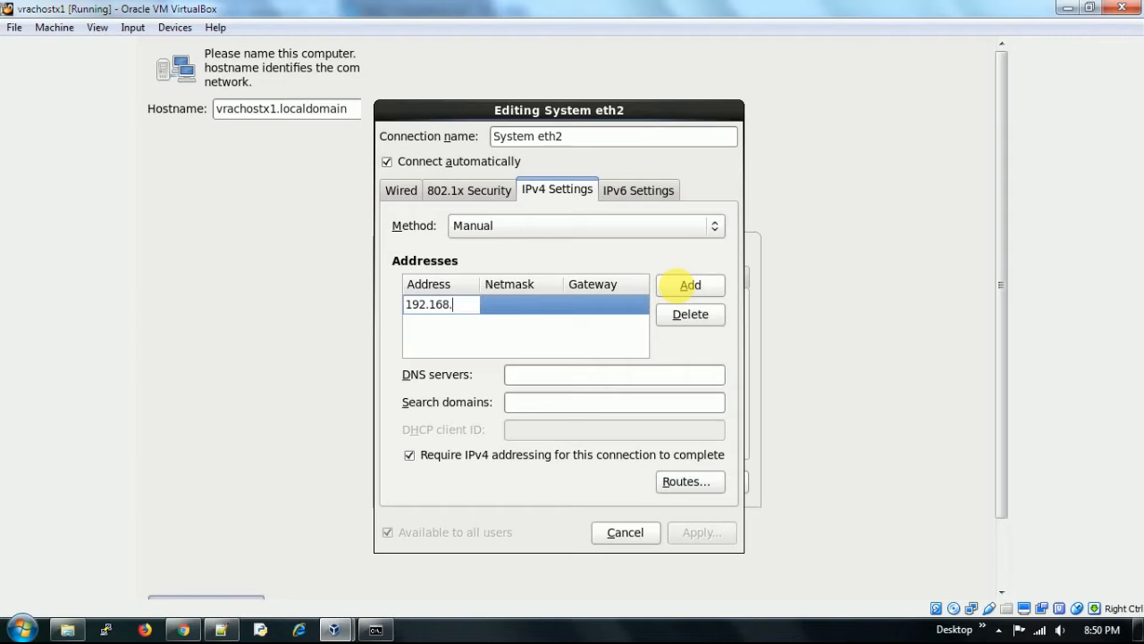
pyautogui.write('1')
pyautogui.press('BackSpace')
pyautogui.write('10.1')
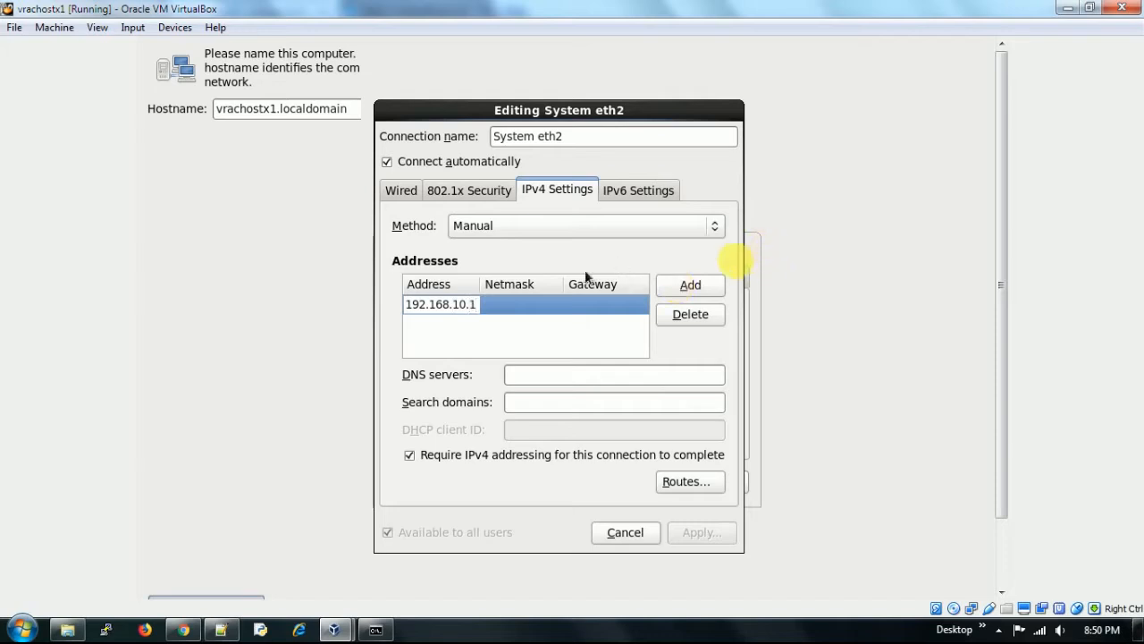
pyautogui.press('Tab')
pyautogui.write('255')
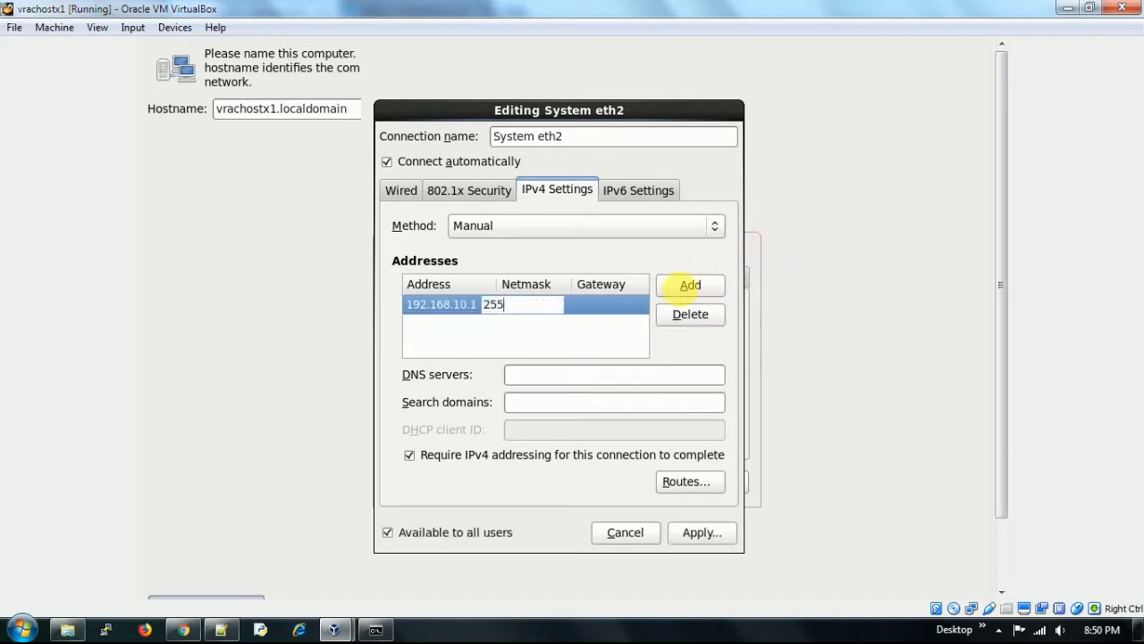
pyautogui.write('.255.255.0')
pyautogui.press('Return')
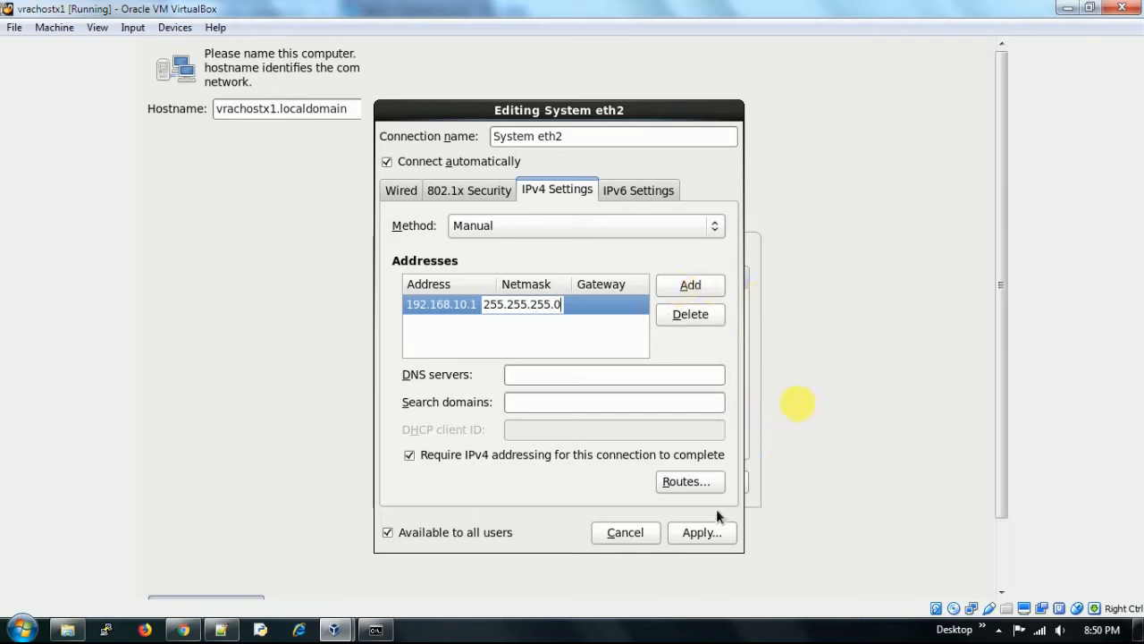
pyautogui.click(702, 533)
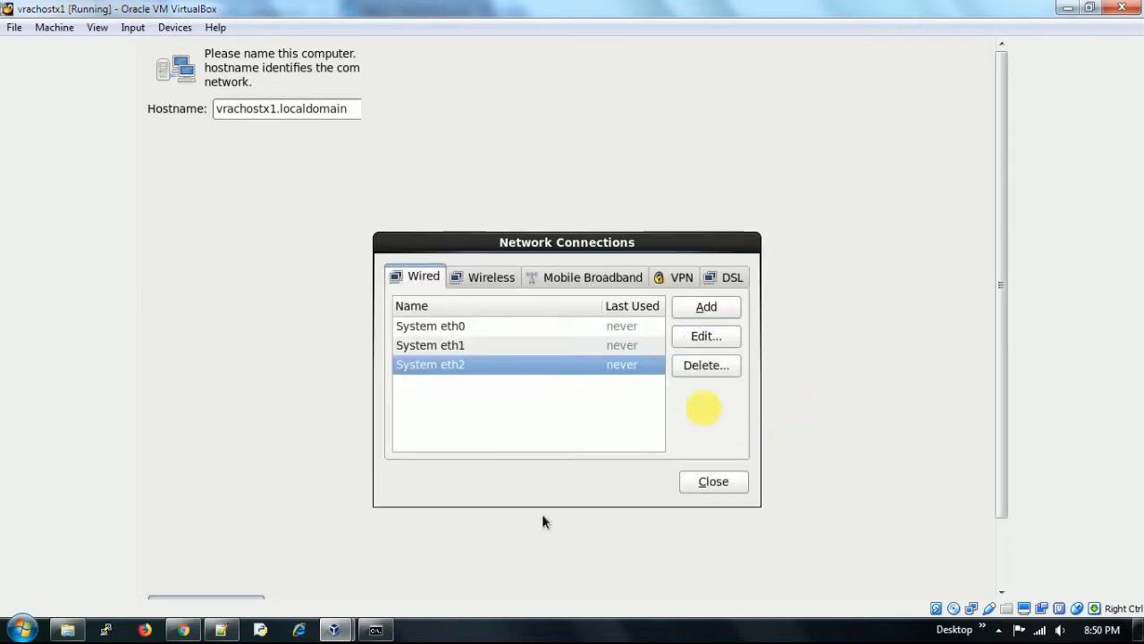
# - Reopen System eth0, review its IPv4 settings and apply them again
pyautogui.doubleClick(473, 329)
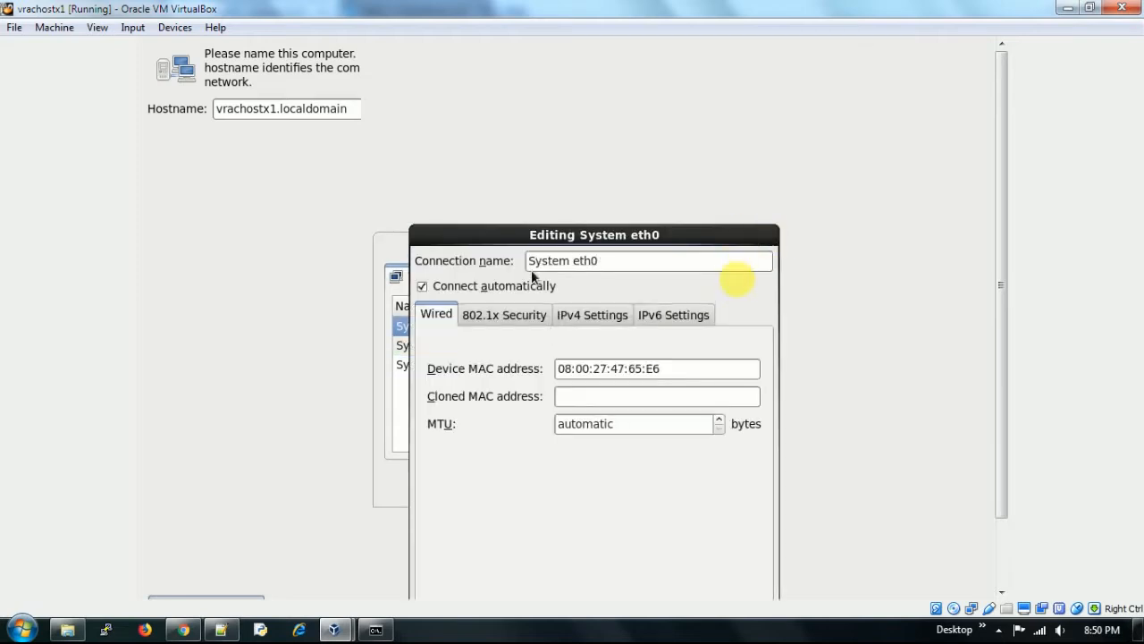
pyautogui.click(573, 315)
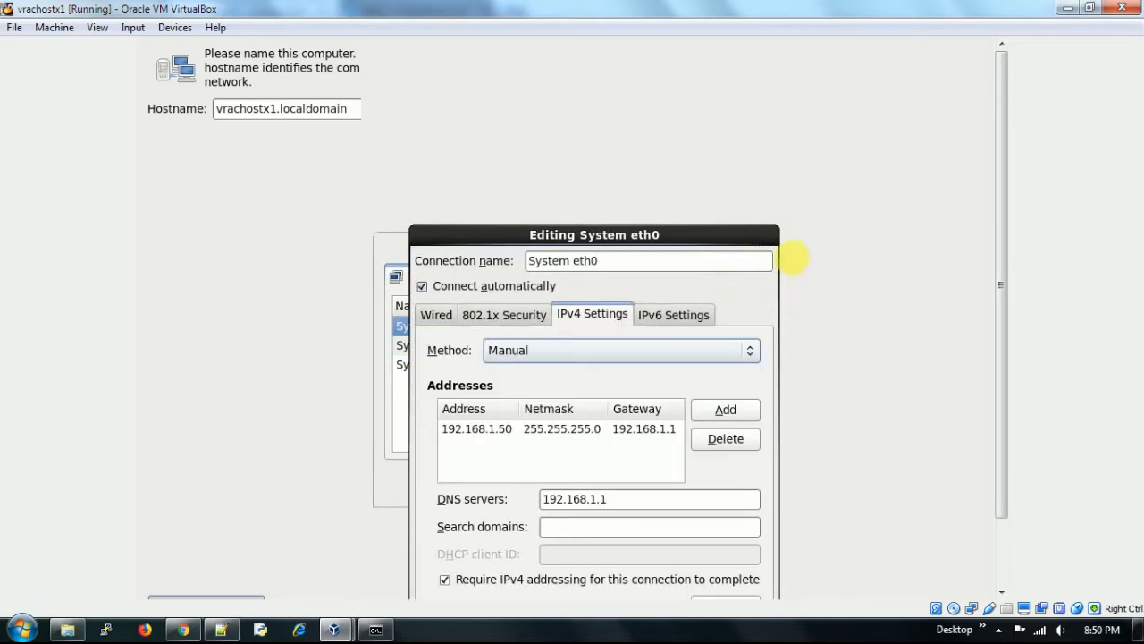
pyautogui.moveTo(591, 240); pyautogui.dragTo(572, 130)
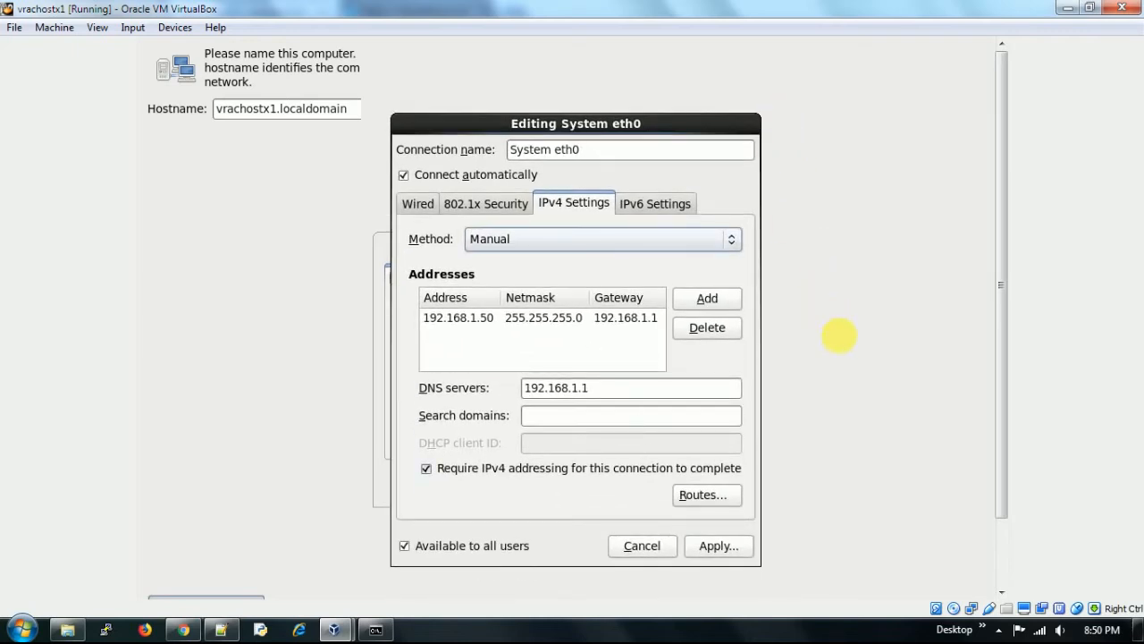
pyautogui.click(712, 549)
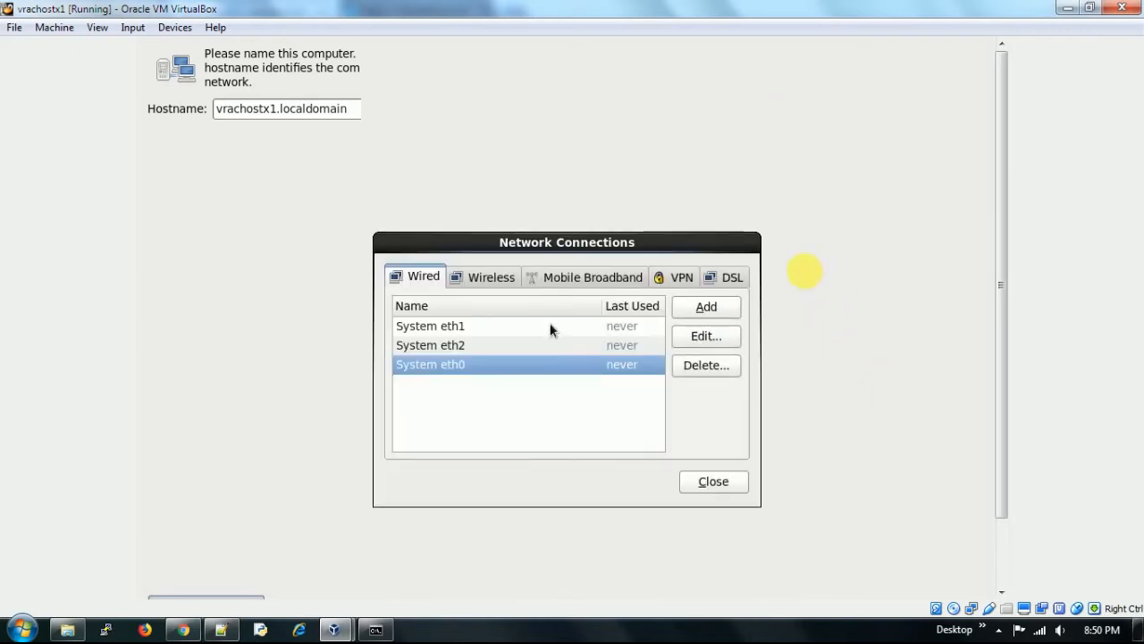
# - Reopen System eth1 and apply its manual IPv4 address 192.168.56.55
pyautogui.doubleClick(504, 329)
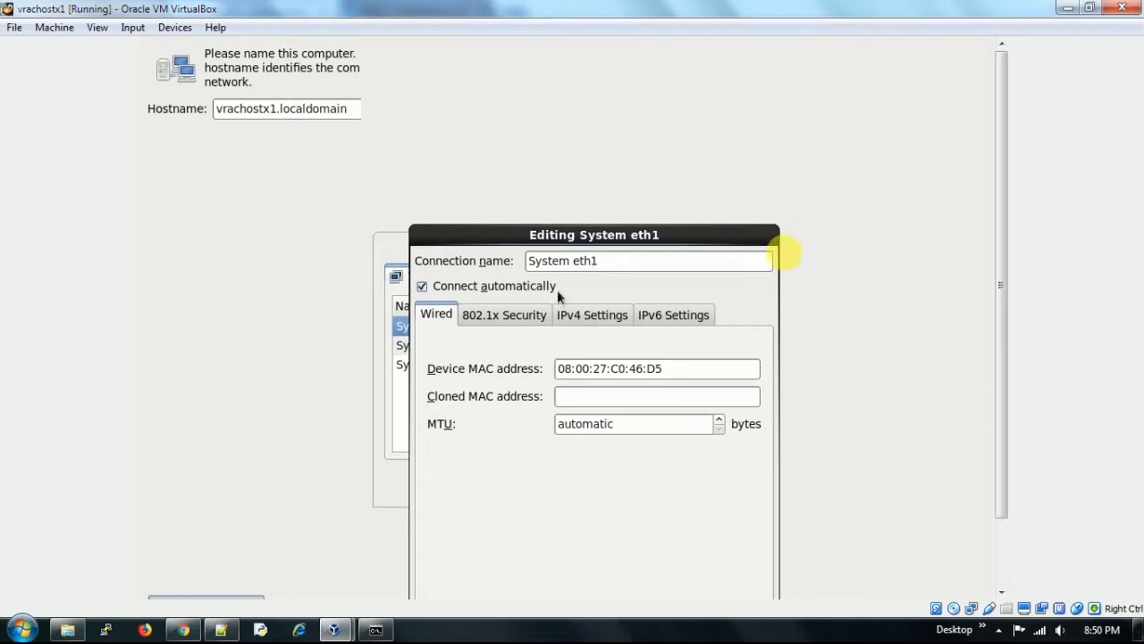
pyautogui.click(590, 315)
pyautogui.moveTo(624, 241); pyautogui.dragTo(590, 112)
pyautogui.click(693, 535)
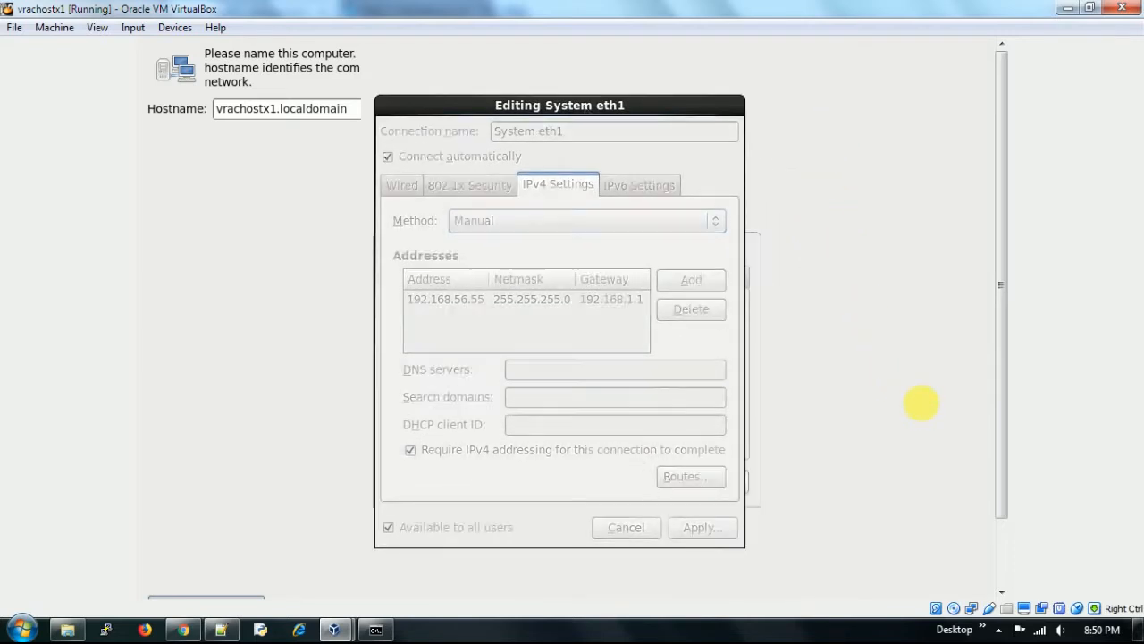
# - Show eth2's IPv4 settings and compare them with the host ipconfig output and planned IPs in the notes
pyautogui.doubleClick(499, 328)
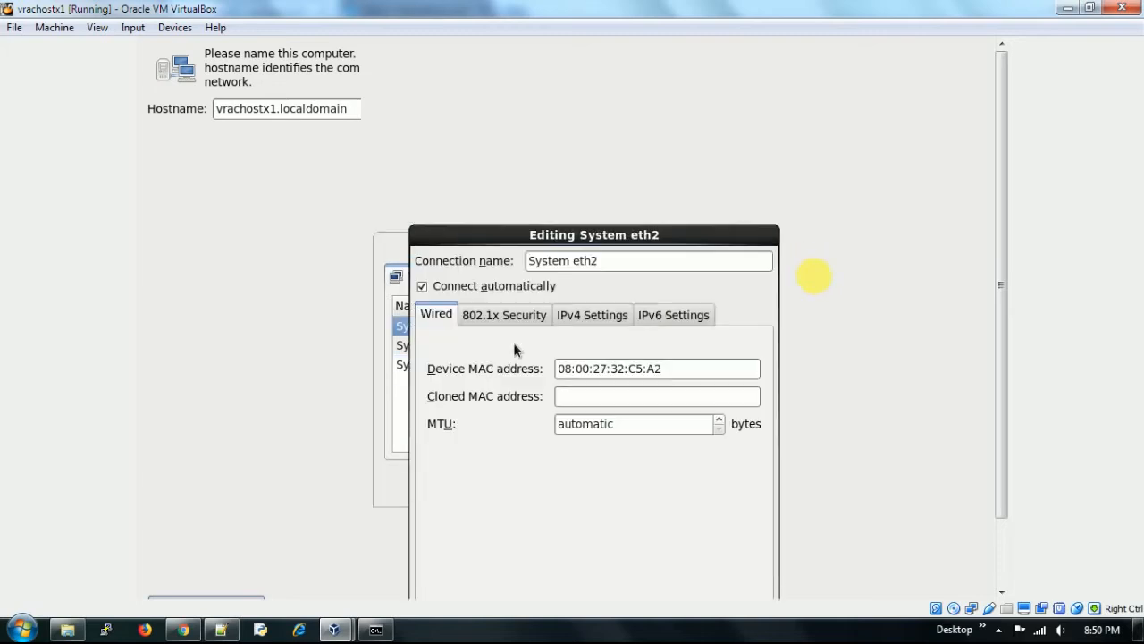
pyautogui.click(577, 318)
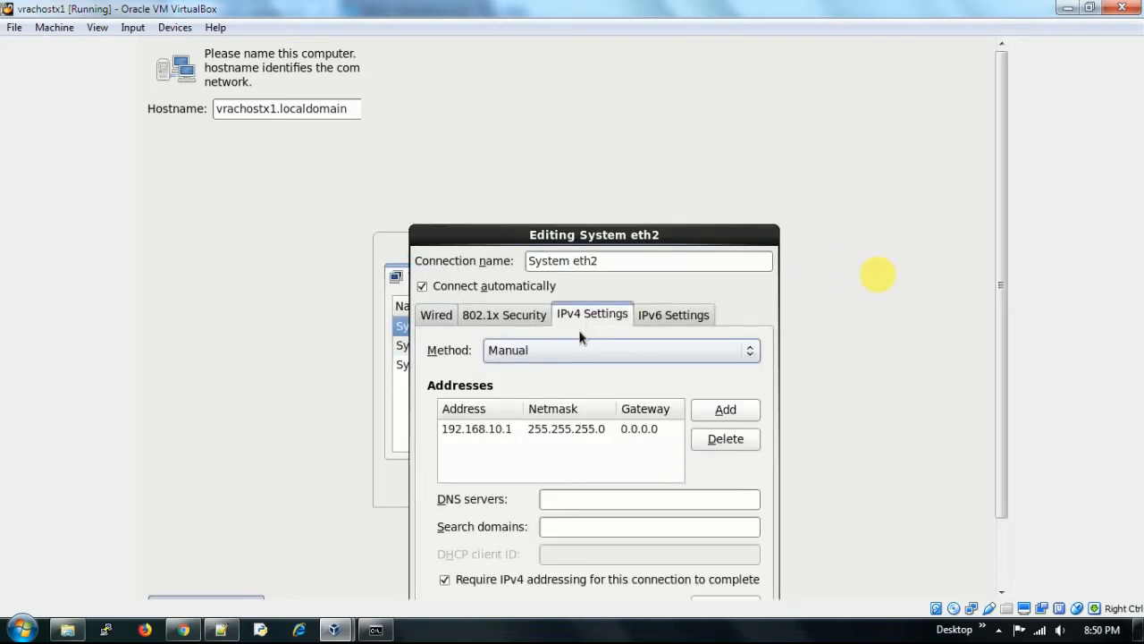
pyautogui.click(379, 630)
pyautogui.click(378, 628)
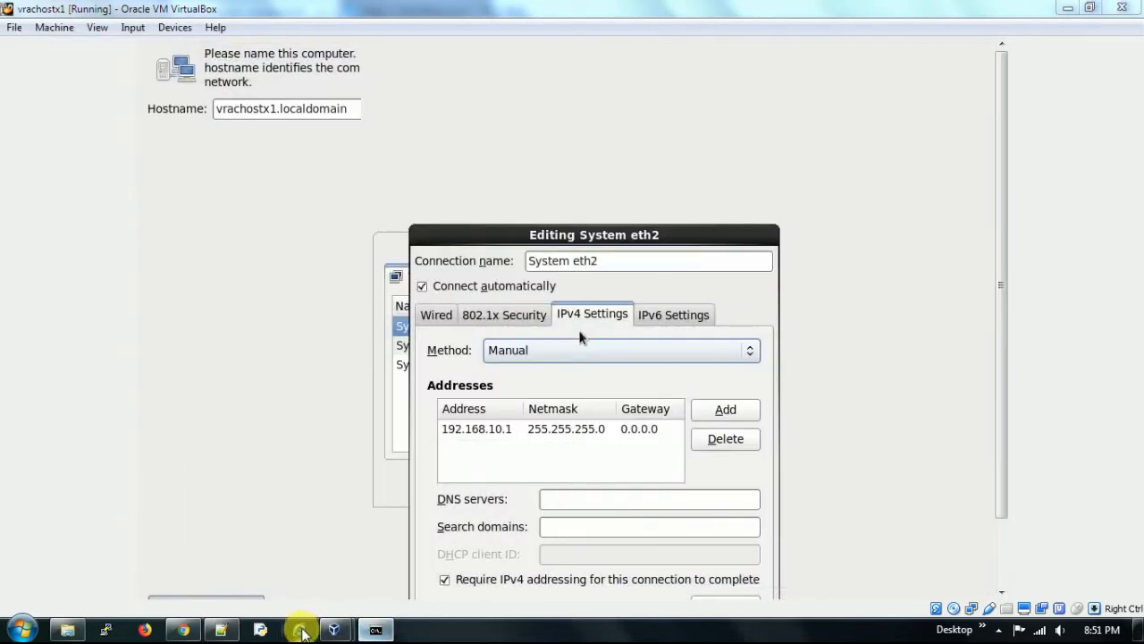
pyautogui.click(225, 631)
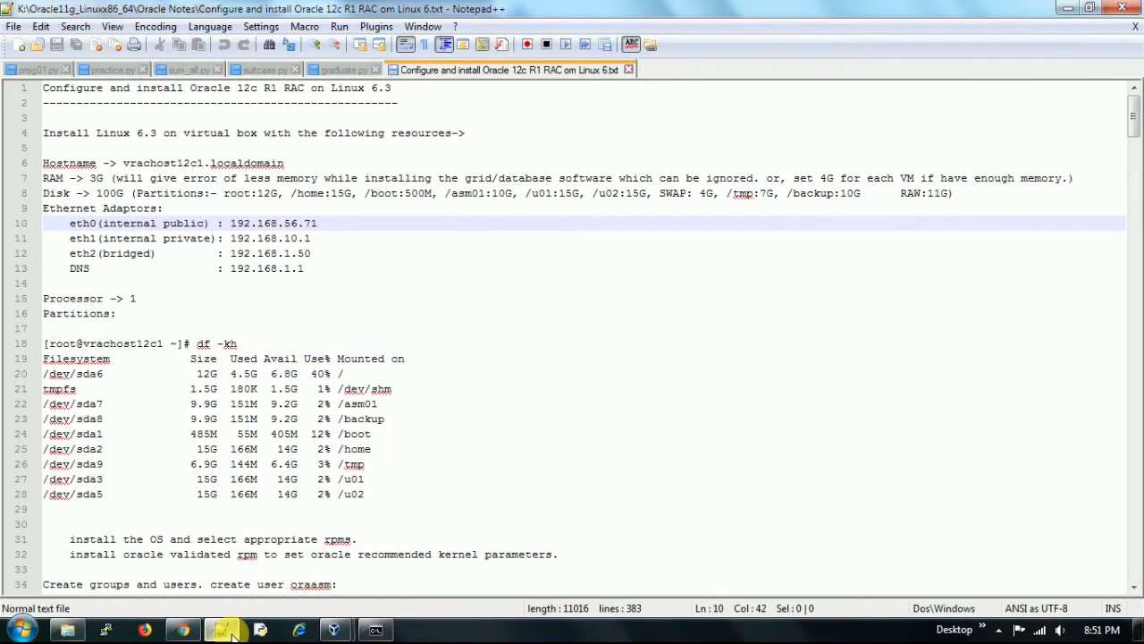
pyautogui.click(225, 631)
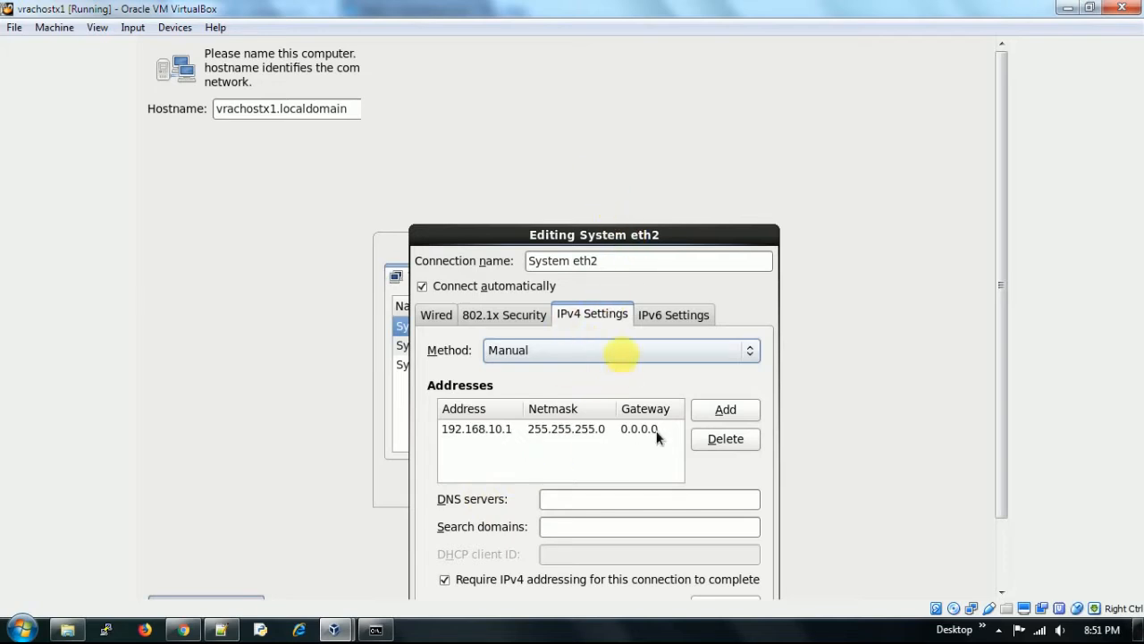
# - Apply eth2's IPv4 settings with address 192.168.10.1
pyautogui.moveTo(688, 235); pyautogui.dragTo(697, 119)
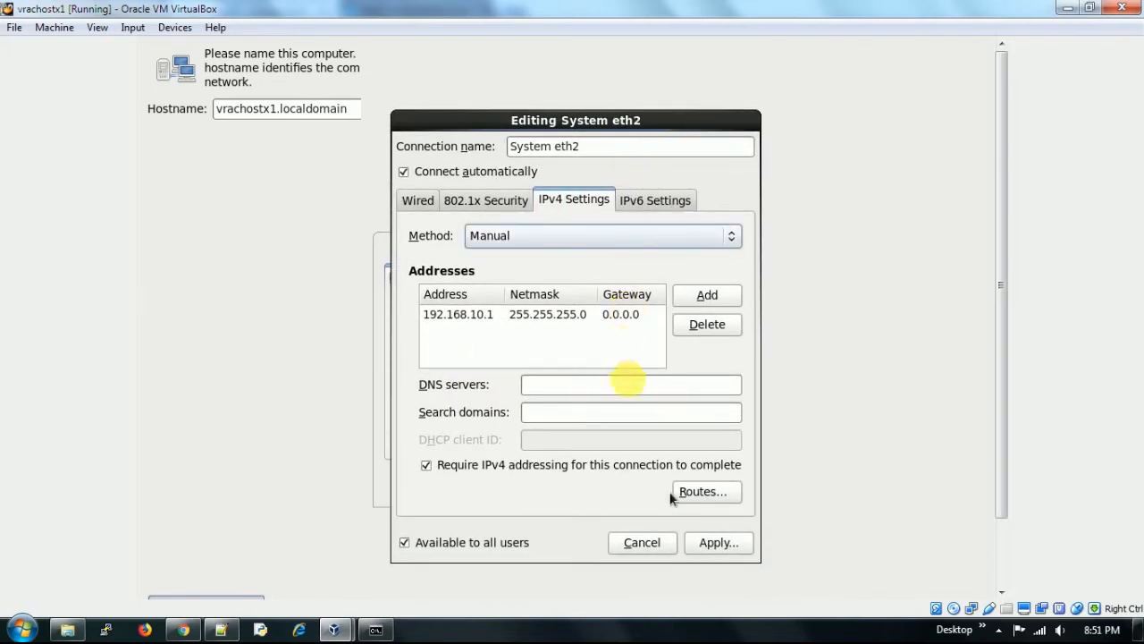
pyautogui.click(705, 538)
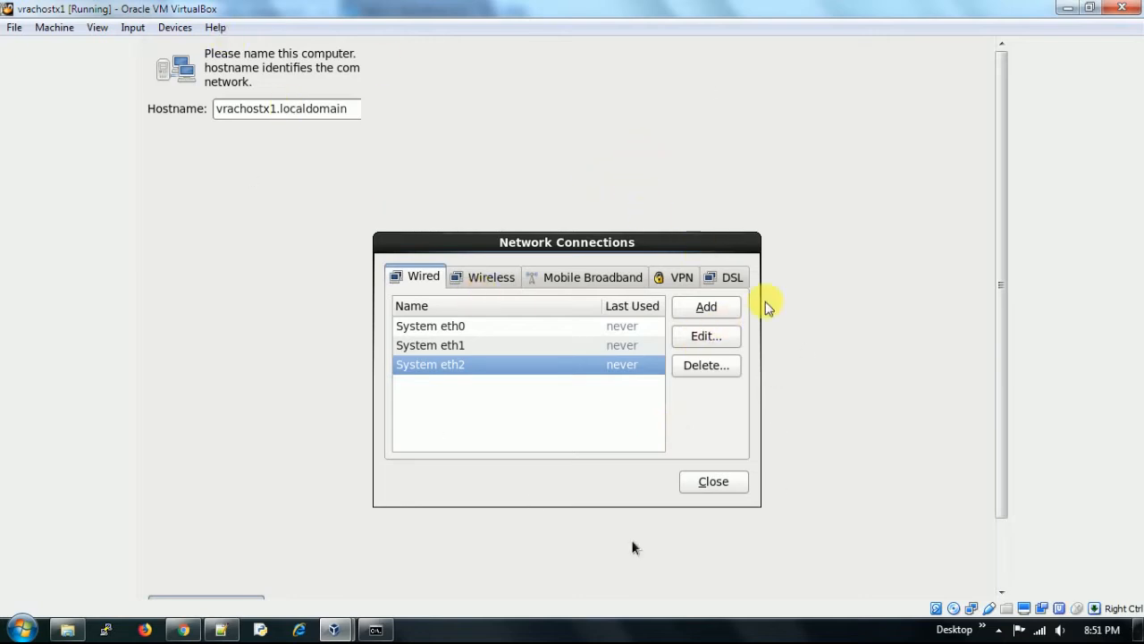
pyautogui.click(798, 631)
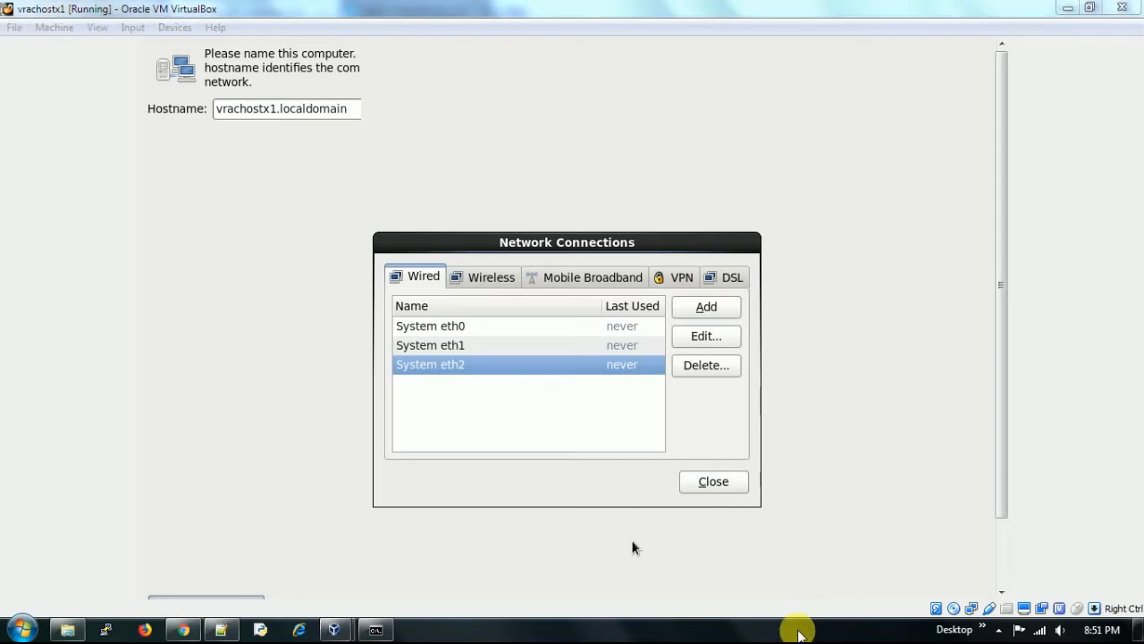
# - Switch the VM display to full-screen mode and close Network Connections
pyautogui.click(97, 27)
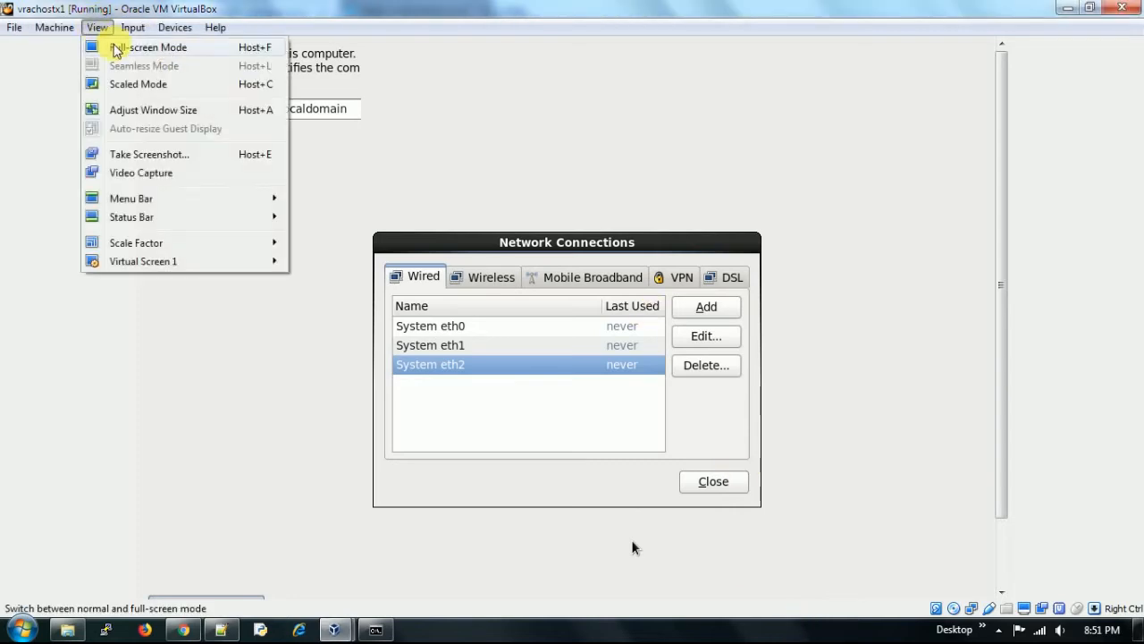
pyautogui.click(115, 47)
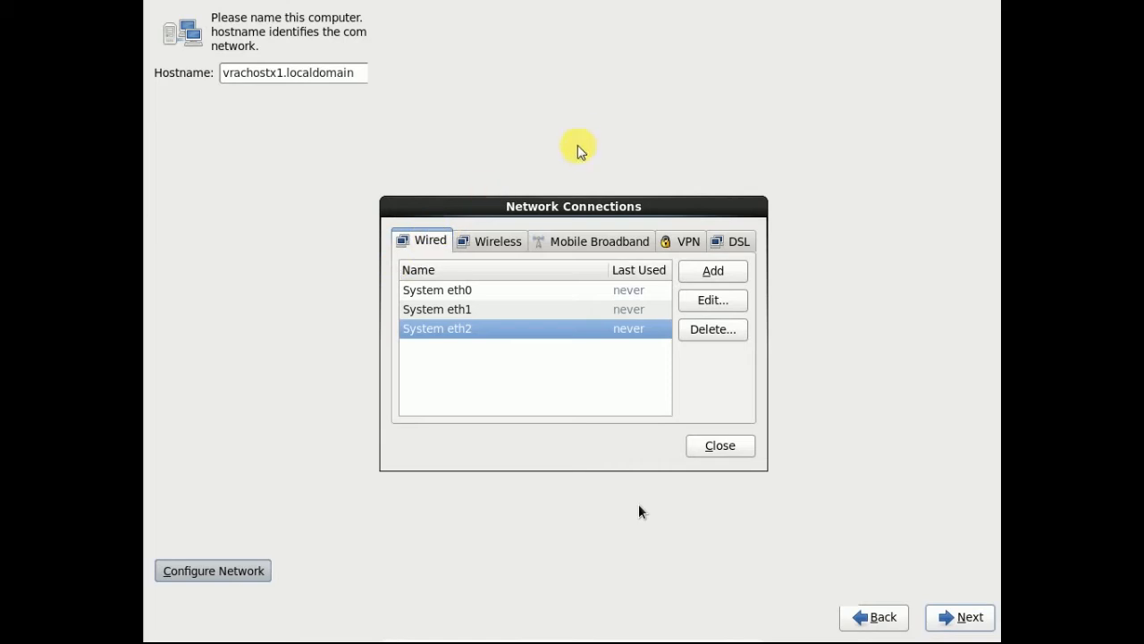
pyautogui.click(725, 452)
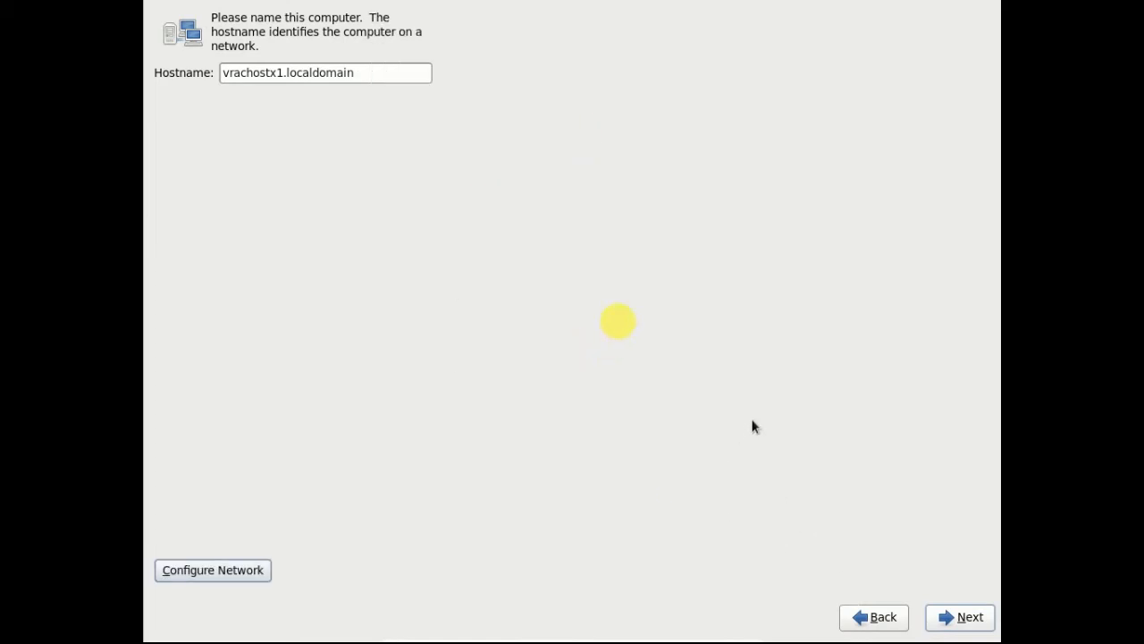
# - Move past the hostname page and pick Kolkata (Asia/Kolkata) on the time zone map
pyautogui.click(961, 617)
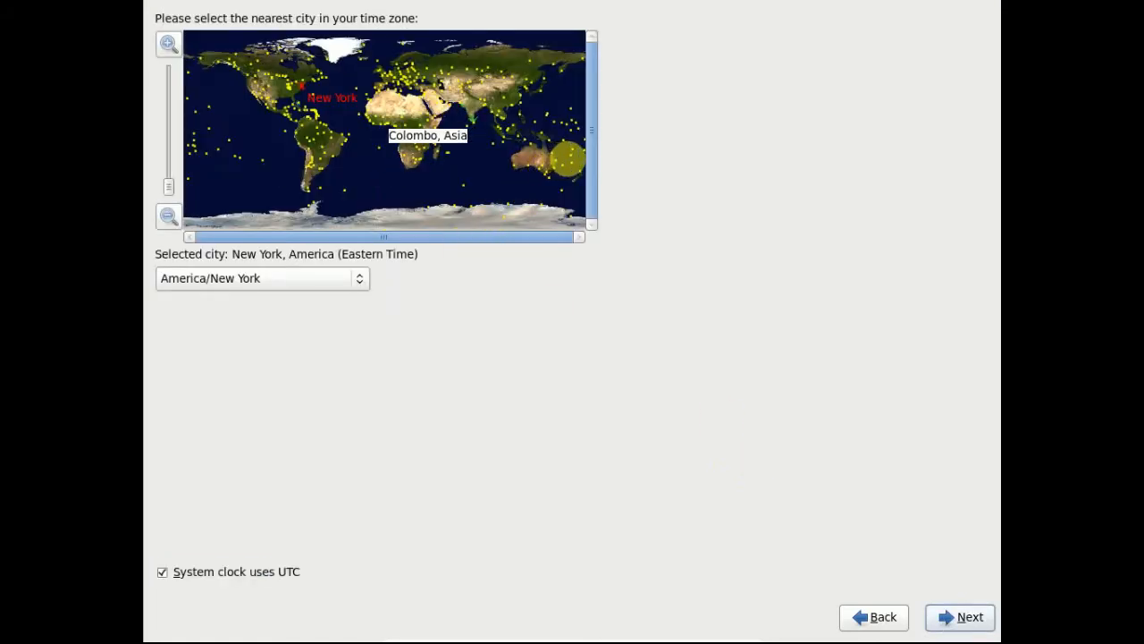
pyautogui.click(569, 165)
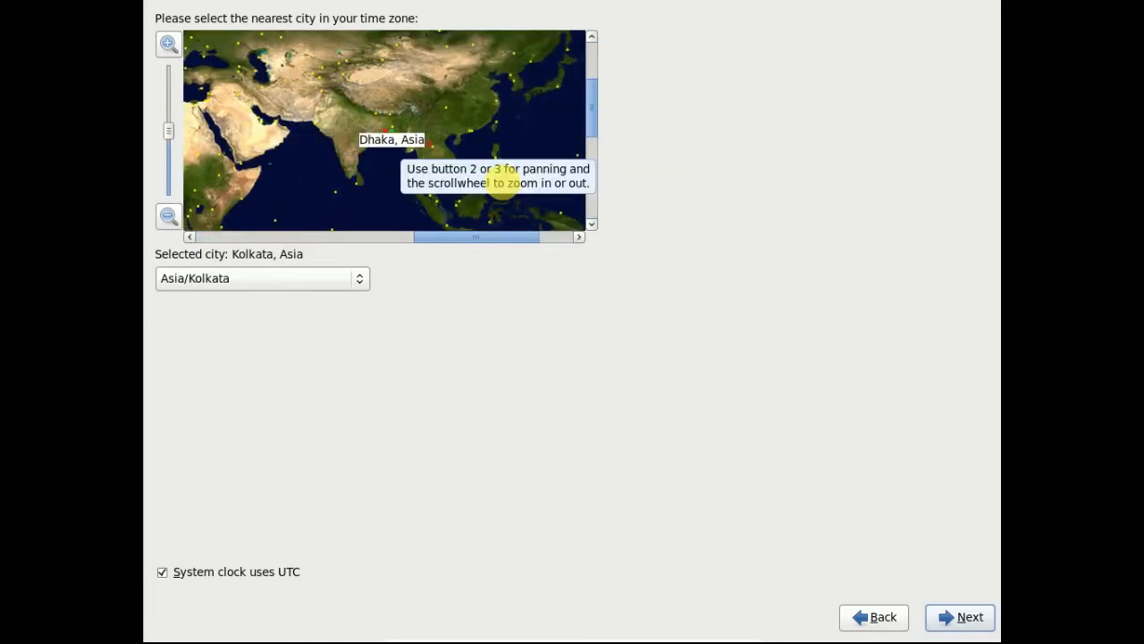
# - Enter and confirm the root password, then accept it despite the weak-password warning
pyautogui.click(949, 617)
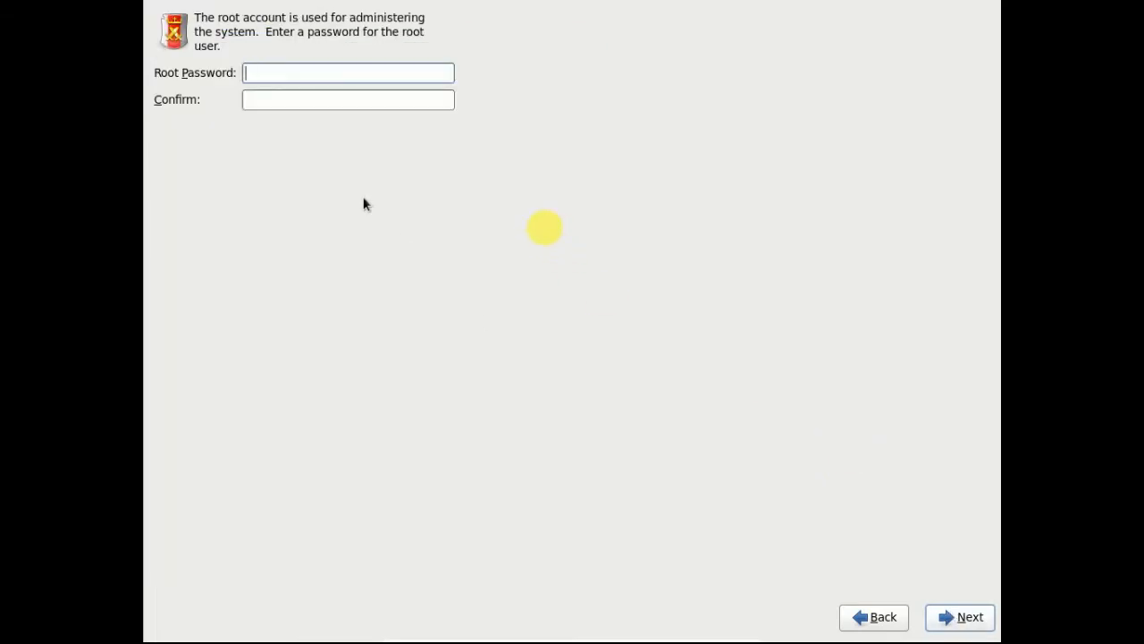
pyautogui.write('••••••')
pyautogui.press('Tab')
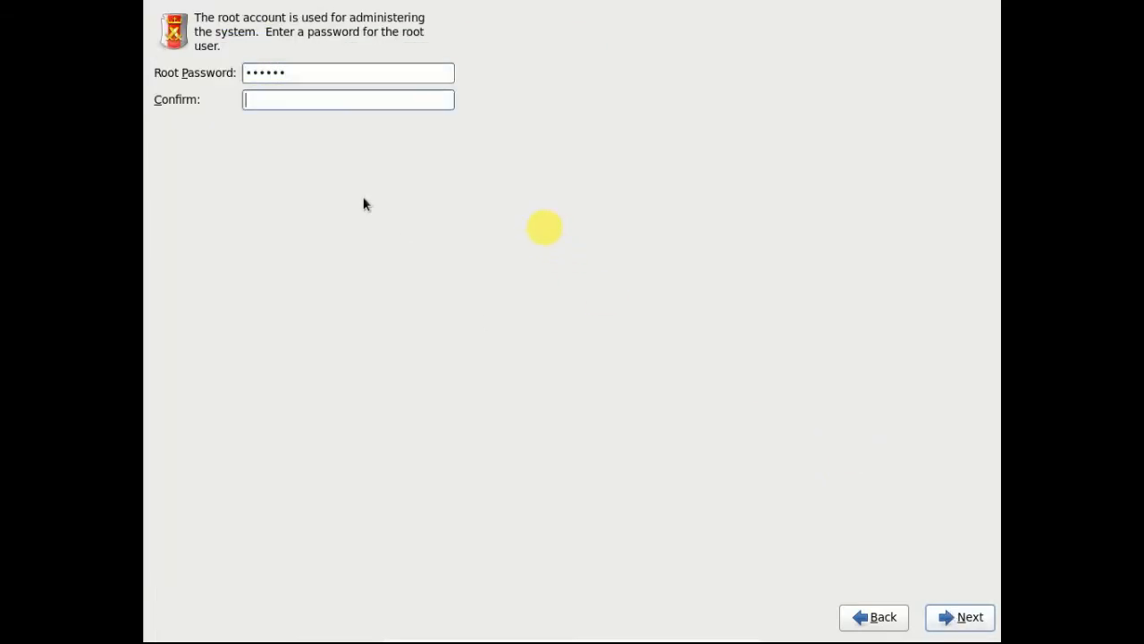
pyautogui.write('••')
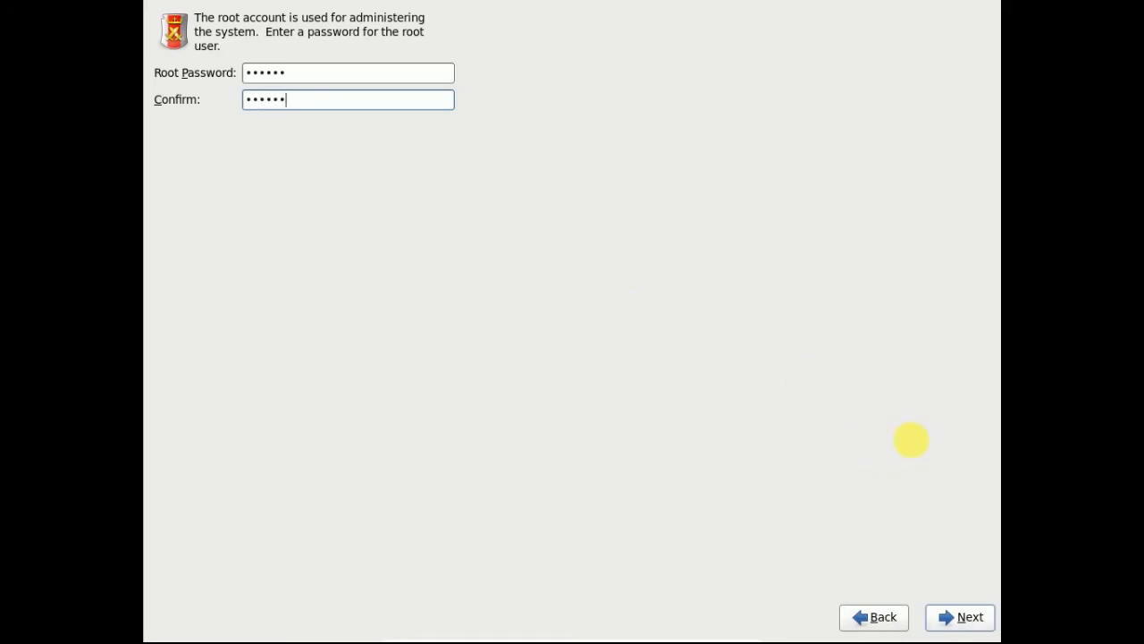
pyautogui.click(951, 616)
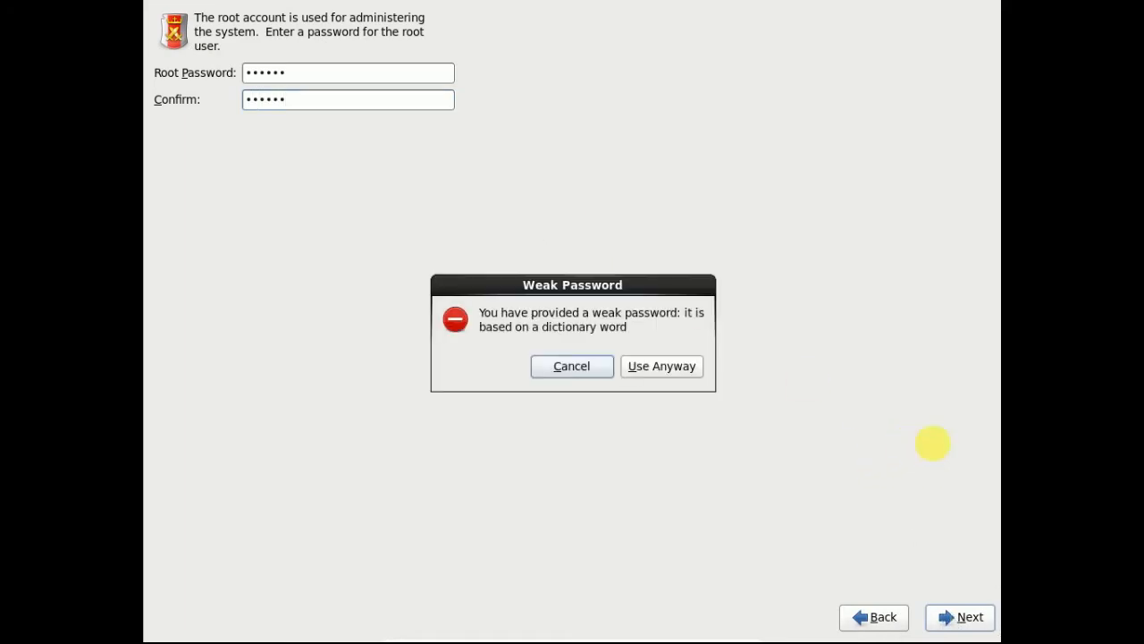
pyautogui.click(662, 367)
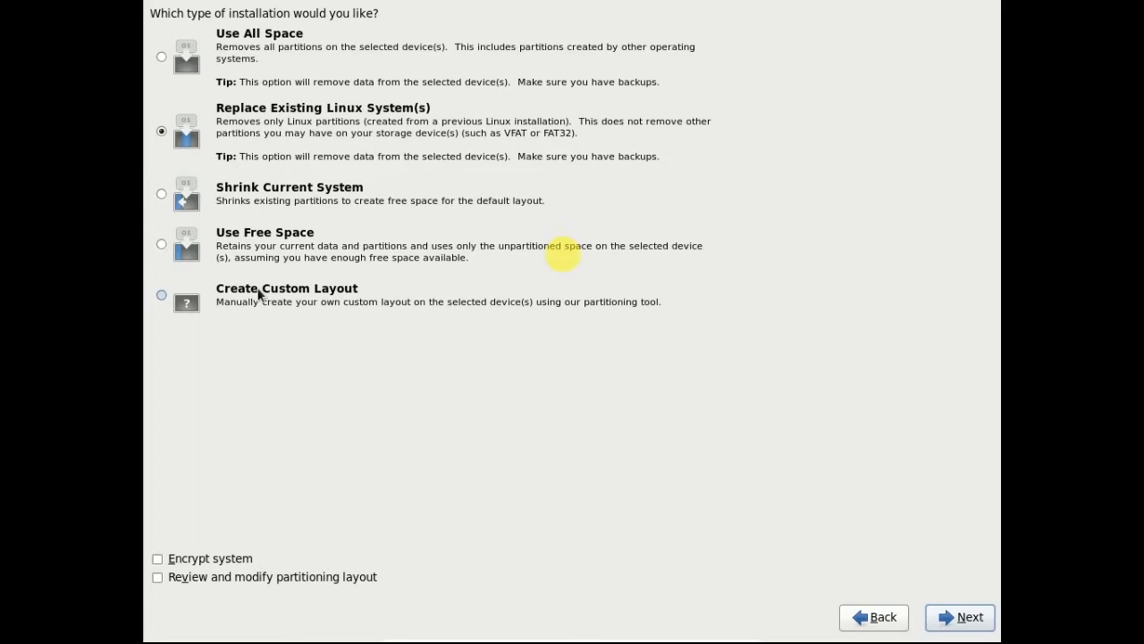
# - Choose a custom layout and add a 15360 MB / root standard partition in sda's free space
pyautogui.click(259, 293)
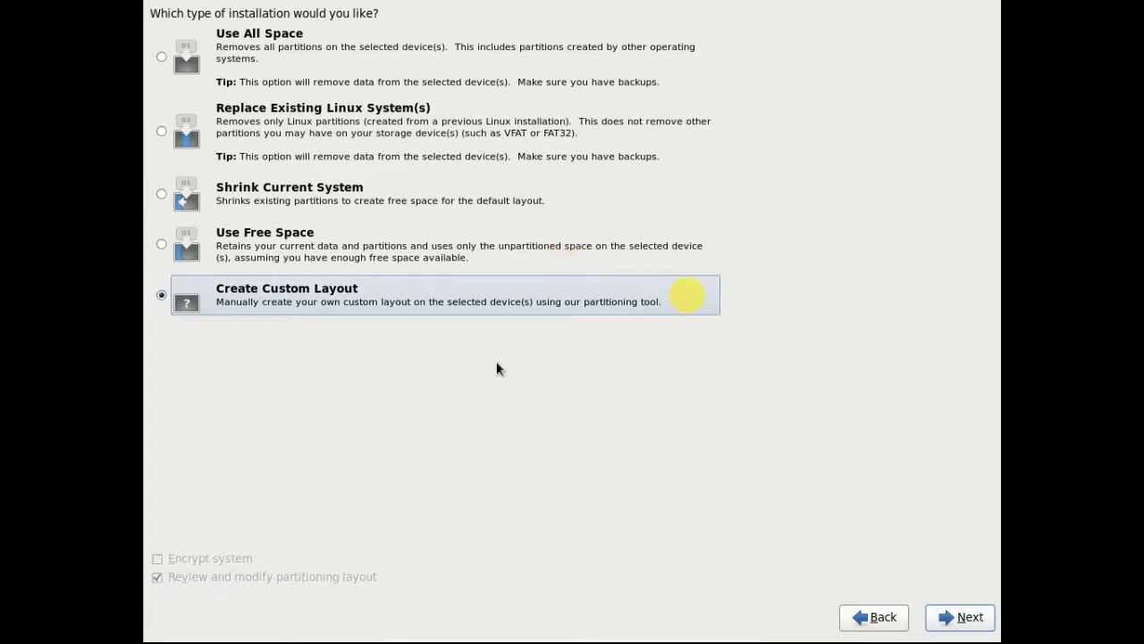
pyautogui.click(961, 617)
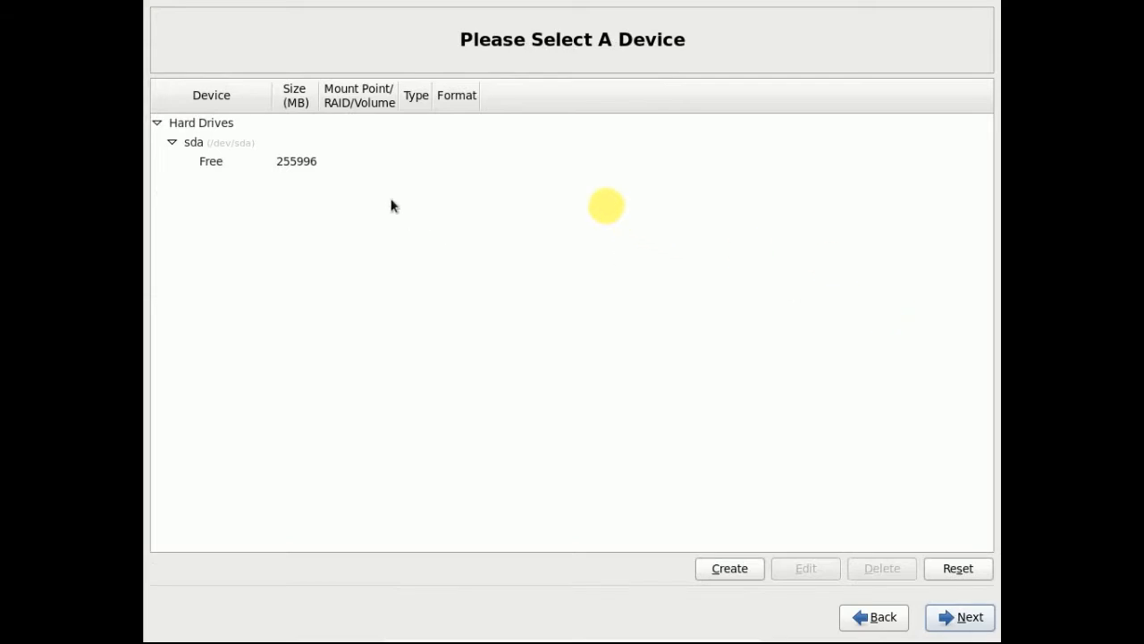
pyautogui.click(296, 167)
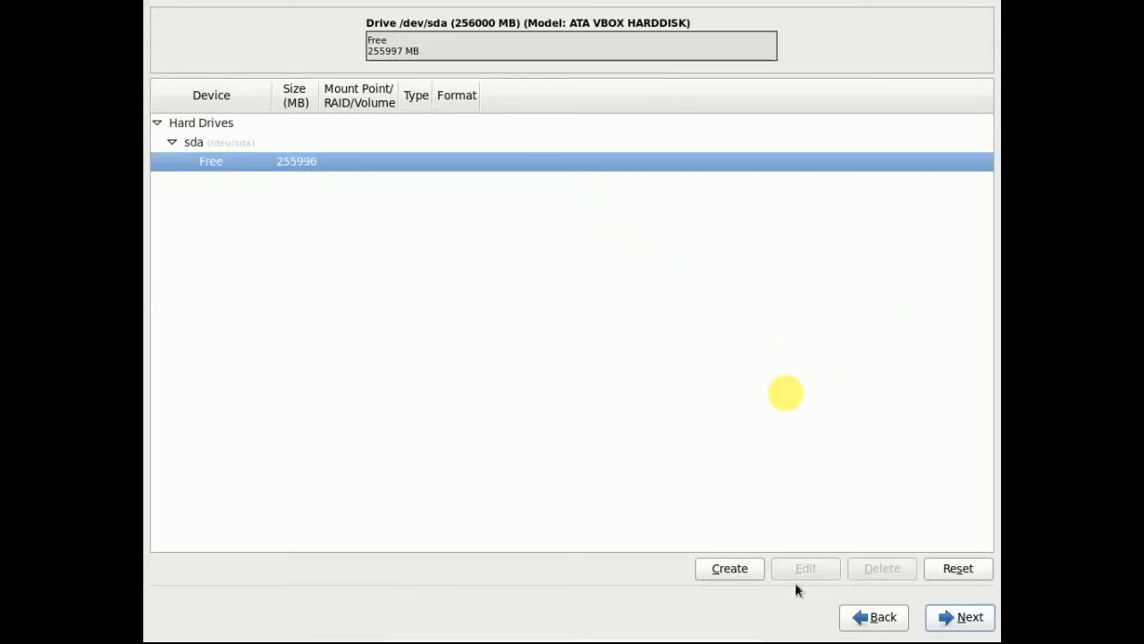
pyautogui.click(753, 572)
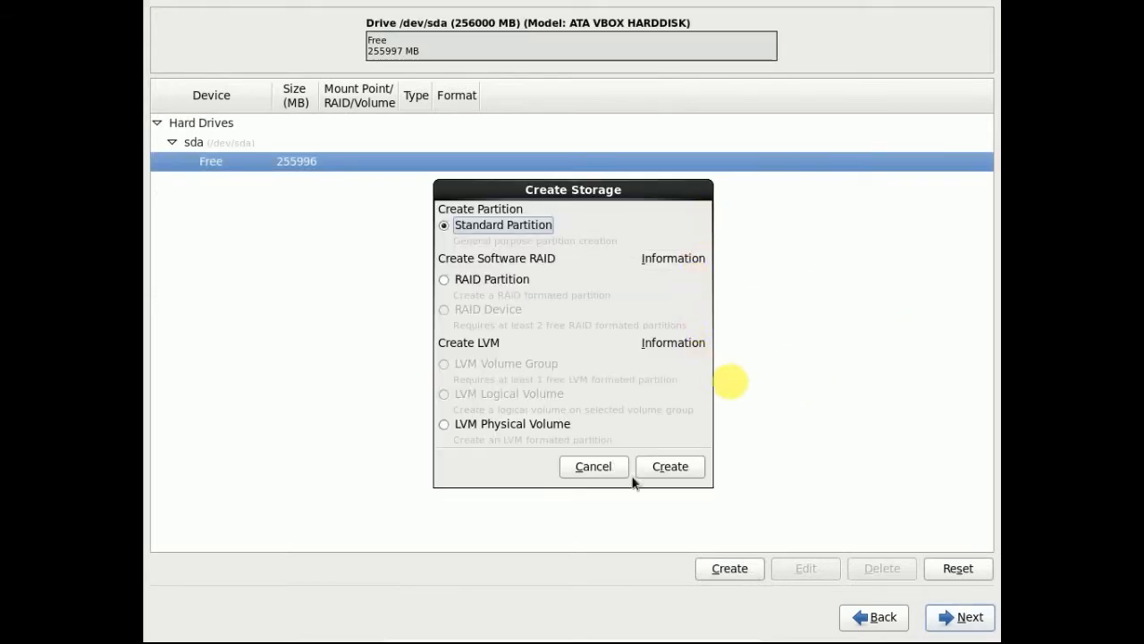
pyautogui.click(670, 470)
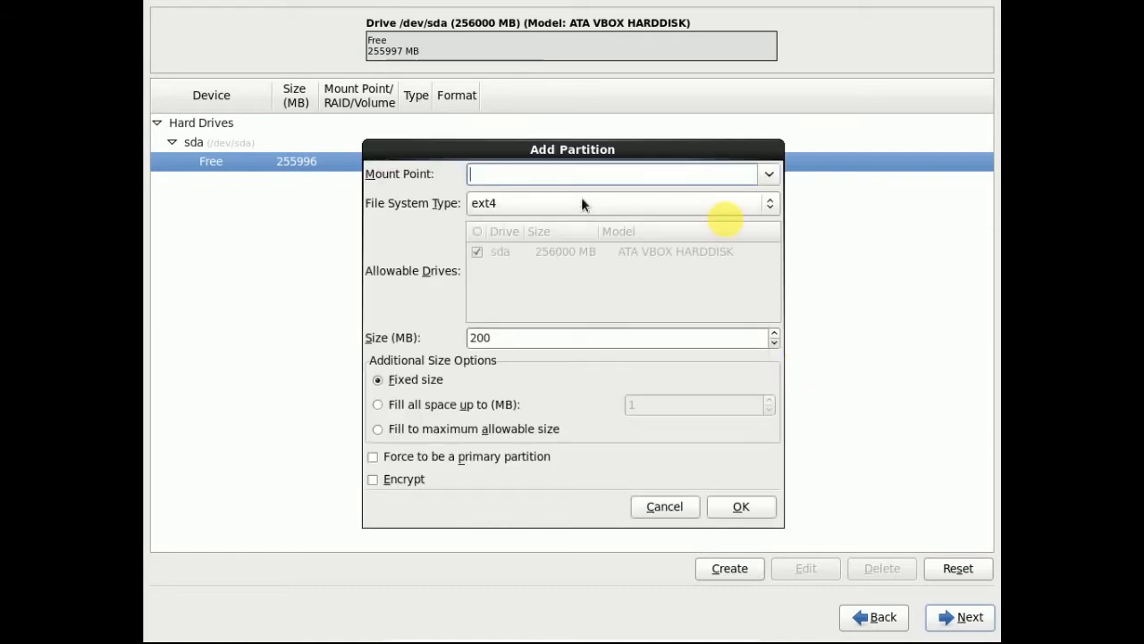
pyautogui.write('/')
pyautogui.moveTo(506, 338); pyautogui.dragTo(277, 337)
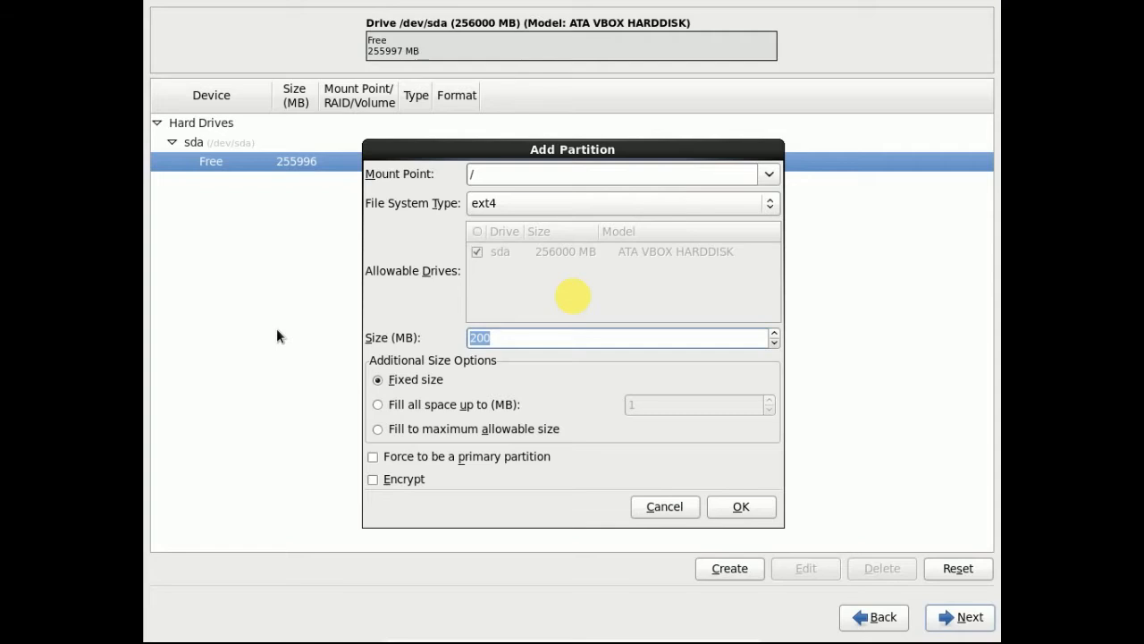
pyautogui.write('15360')
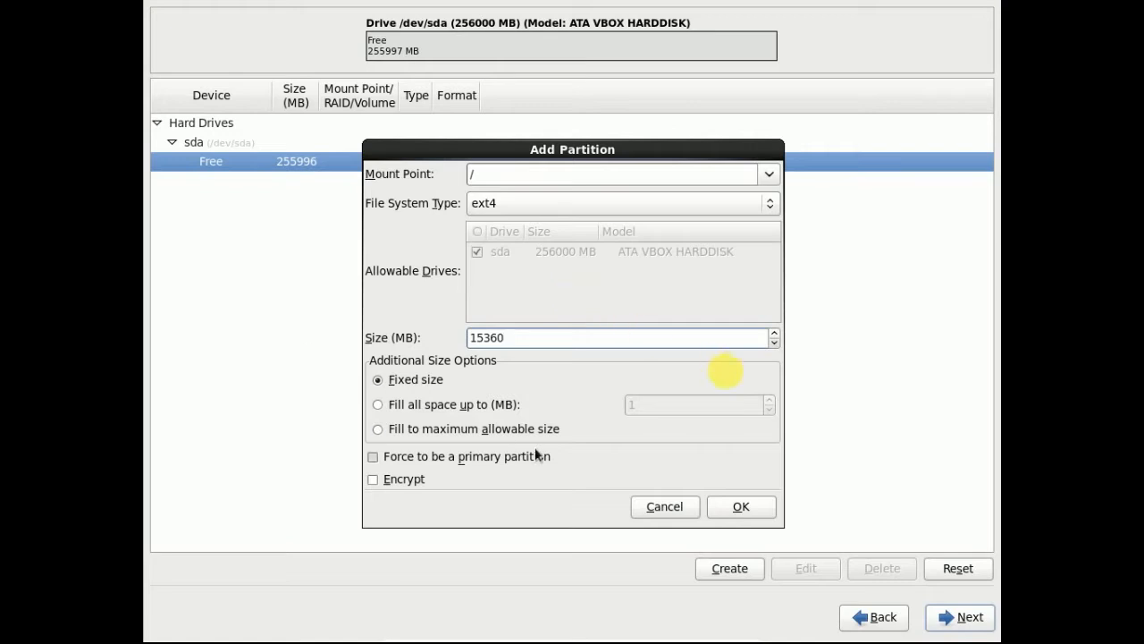
pyautogui.click(766, 511)
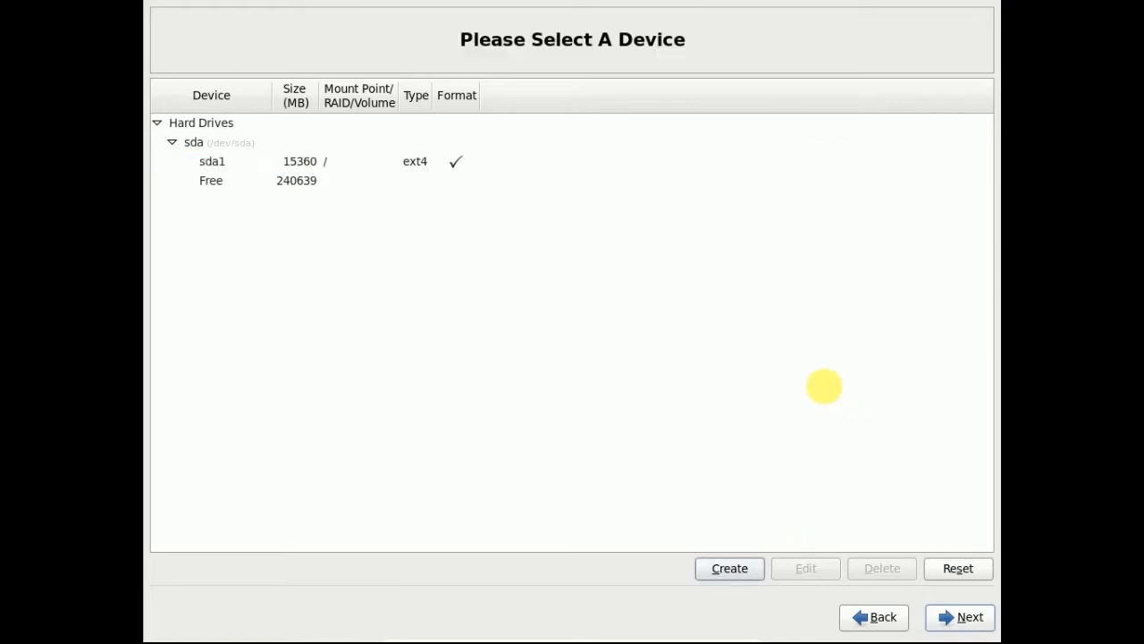
# - Add standard partitions /boot at 500 MB and /home at 20480 MB
pyautogui.click(739, 565)
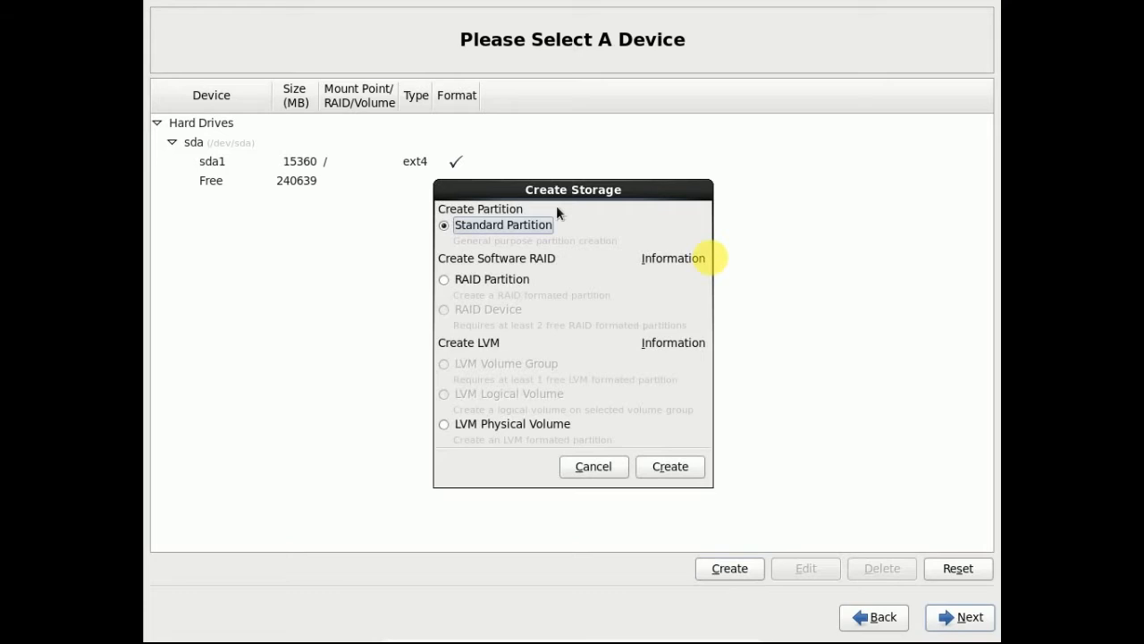
pyautogui.click(669, 466)
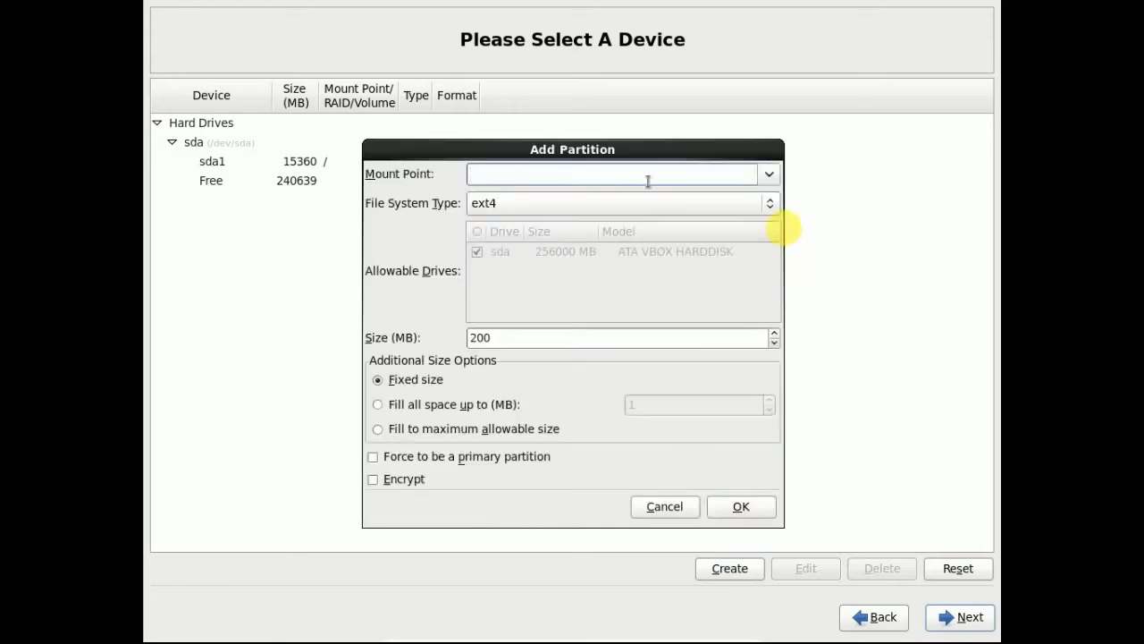
pyautogui.write('/boot')
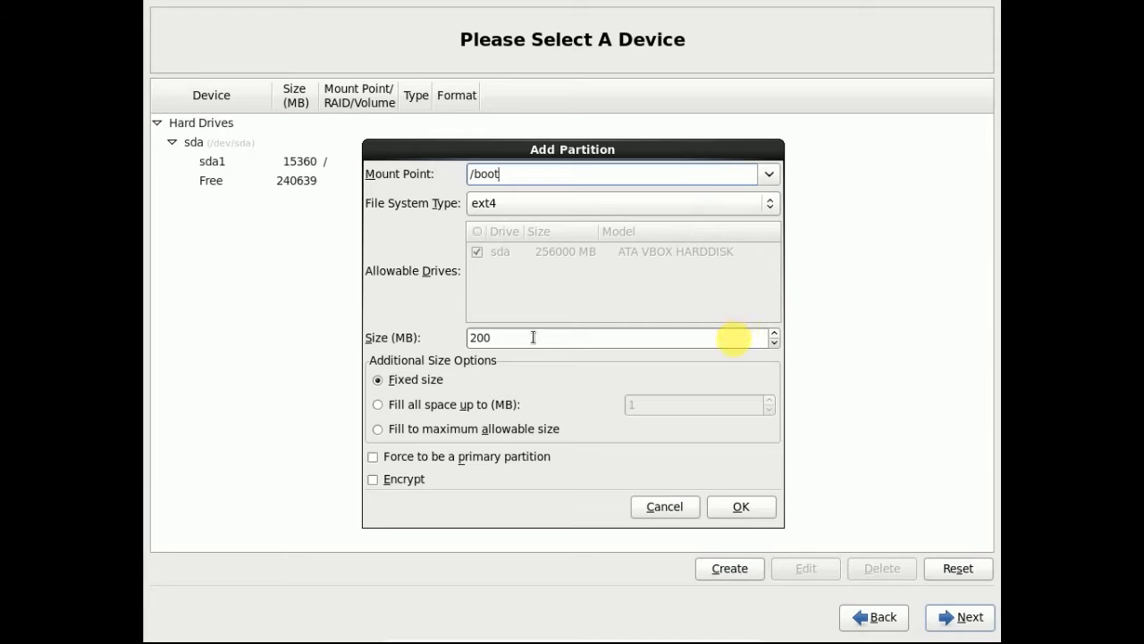
pyautogui.moveTo(531, 337); pyautogui.dragTo(349, 324)
pyautogui.write('500')
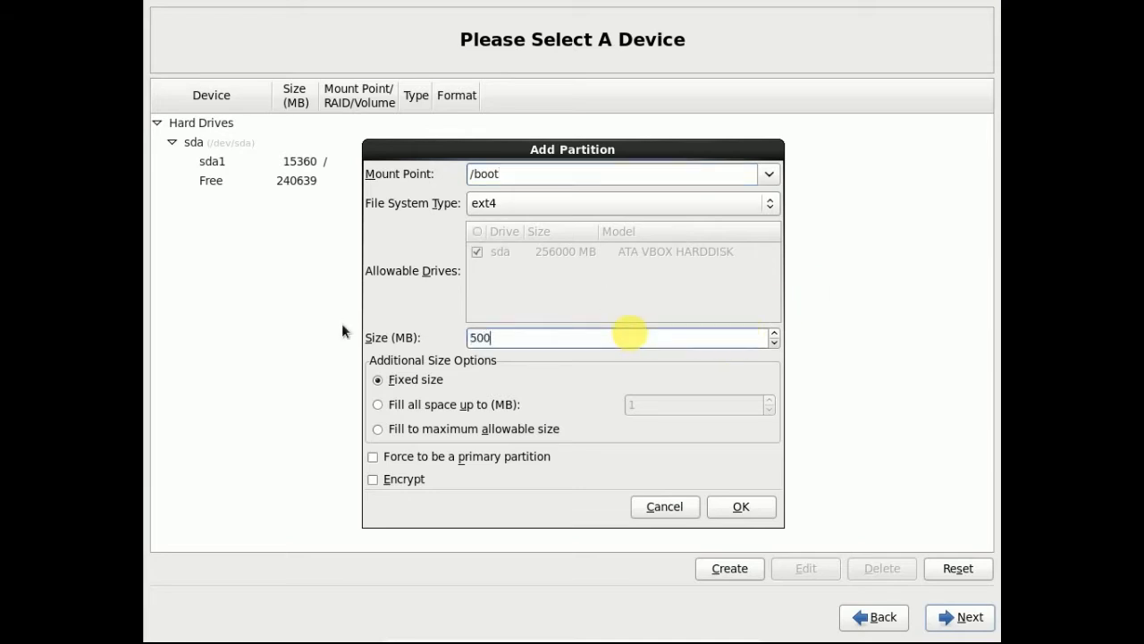
pyautogui.click(741, 506)
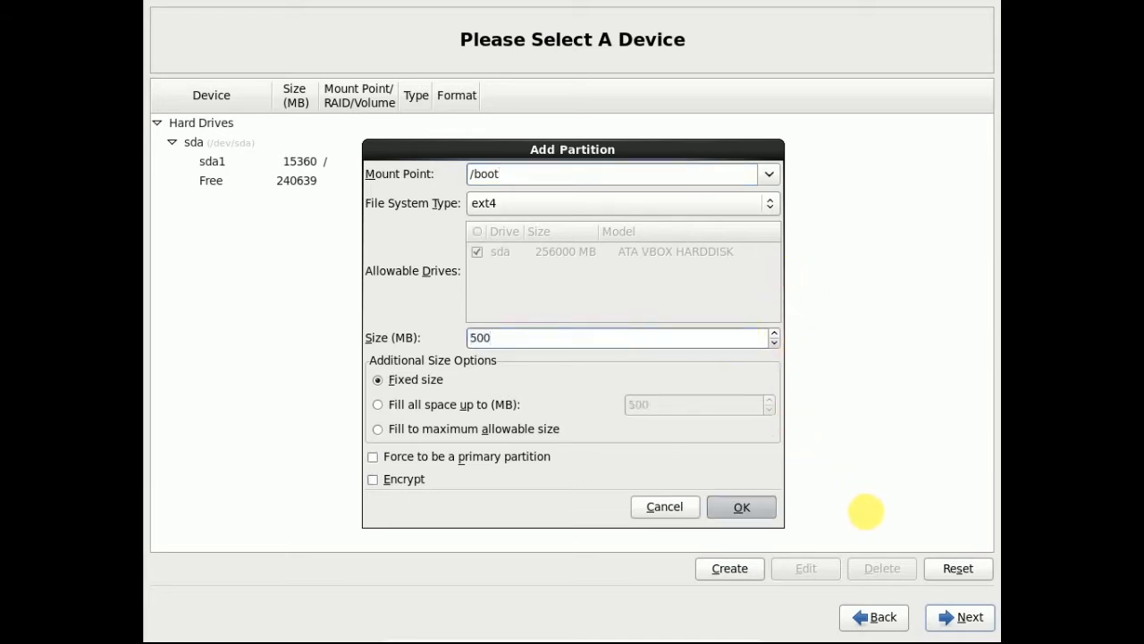
pyautogui.click(729, 567)
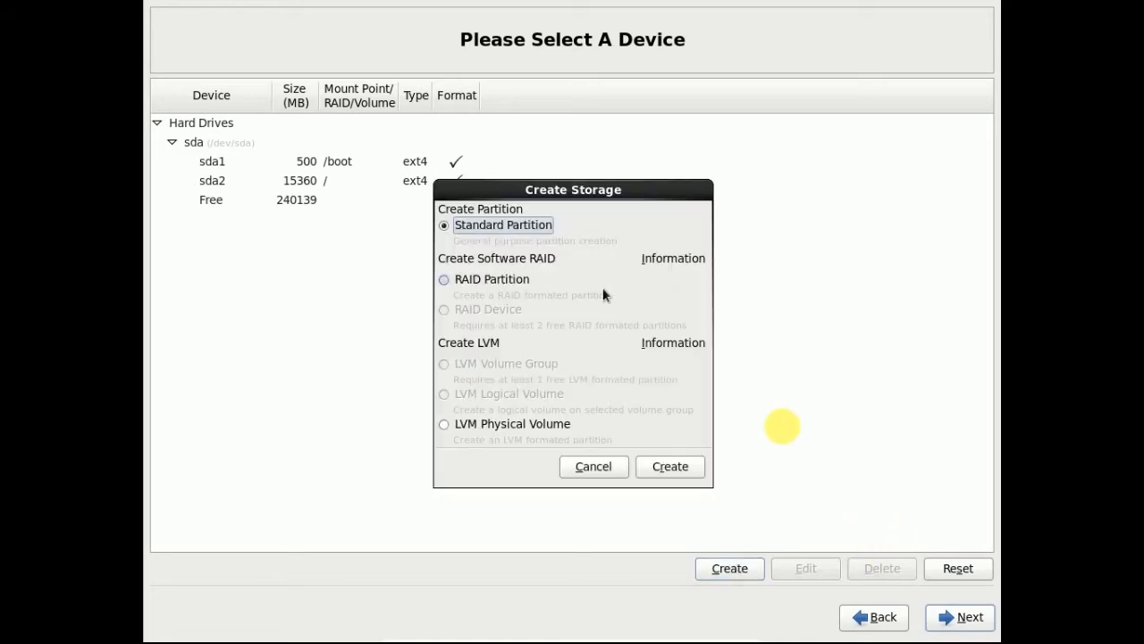
pyautogui.click(670, 464)
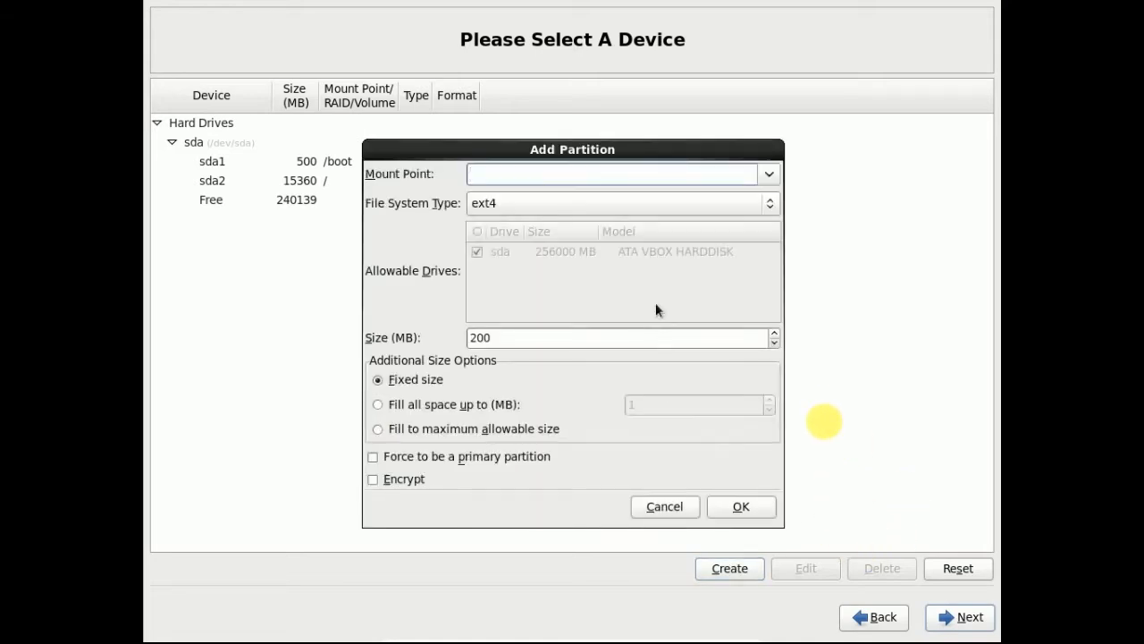
pyautogui.write('/home')
pyautogui.doubleClick(526, 337)
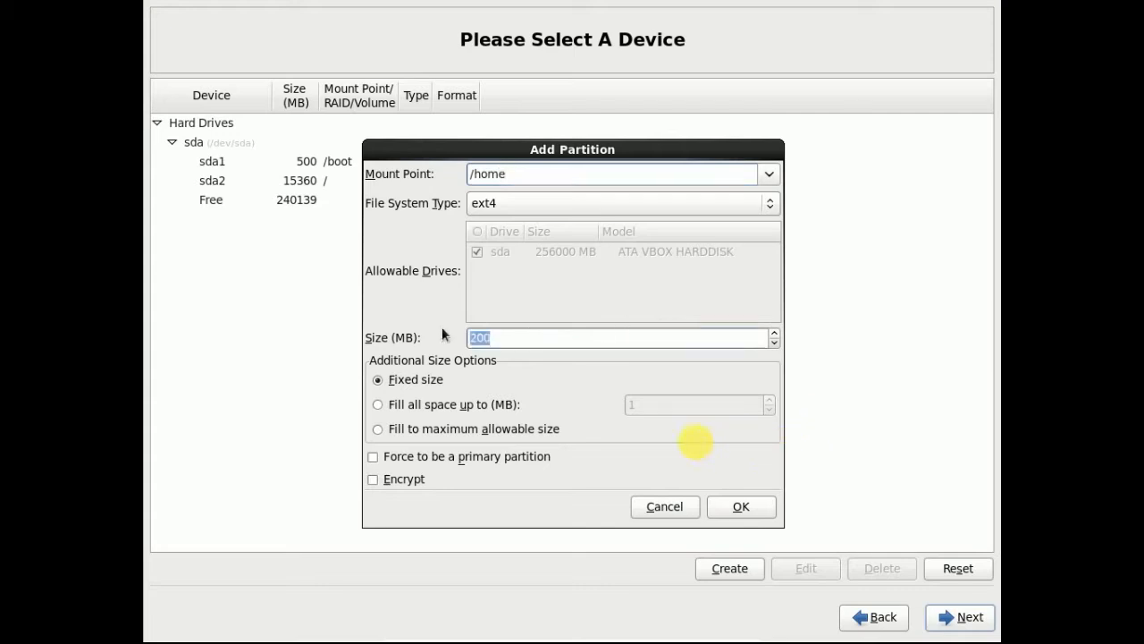
pyautogui.write('20480')
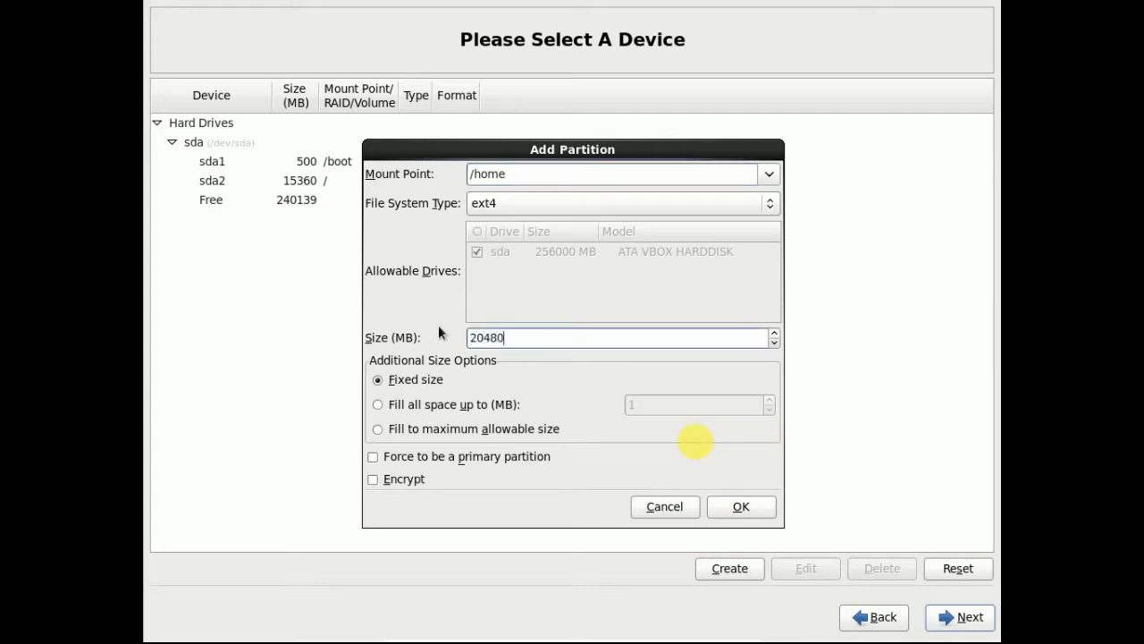
pyautogui.click(741, 506)
# - Add a 10240 MB /tmp standard partition
pyautogui.click(724, 568)
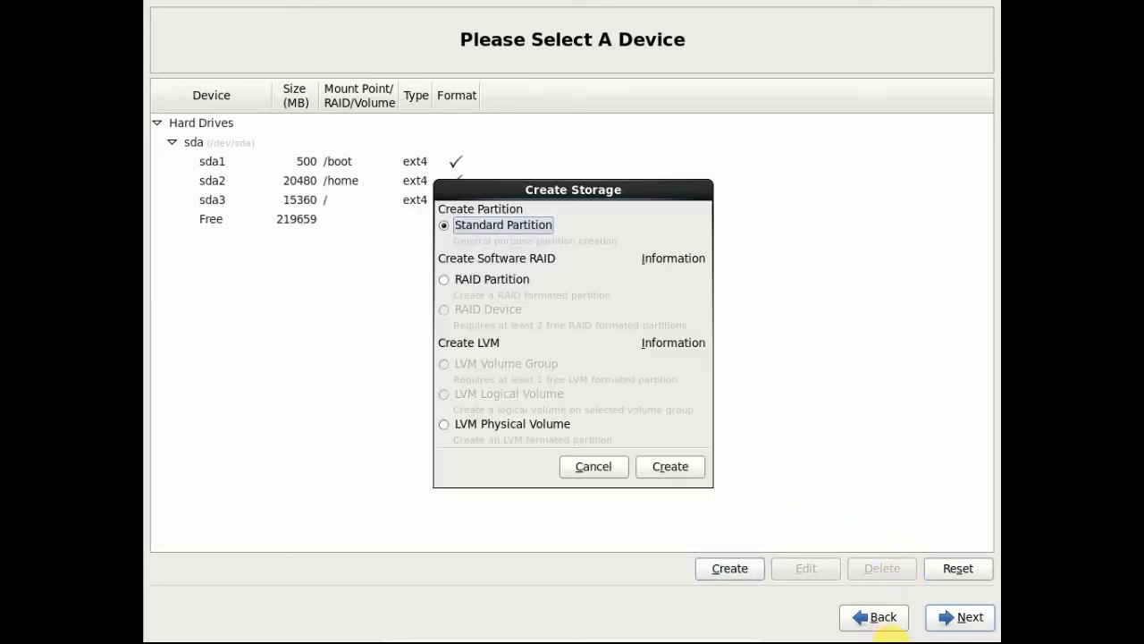
pyautogui.click(671, 466)
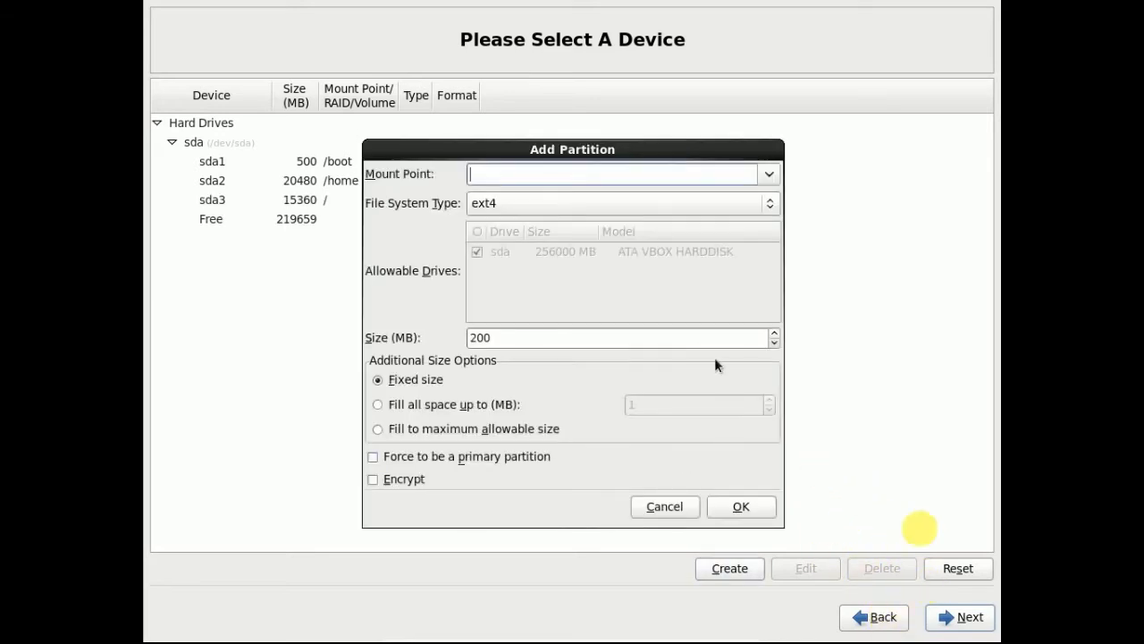
pyautogui.write('/tmp')
pyautogui.doubleClick(504, 337)
pyautogui.write('10240')
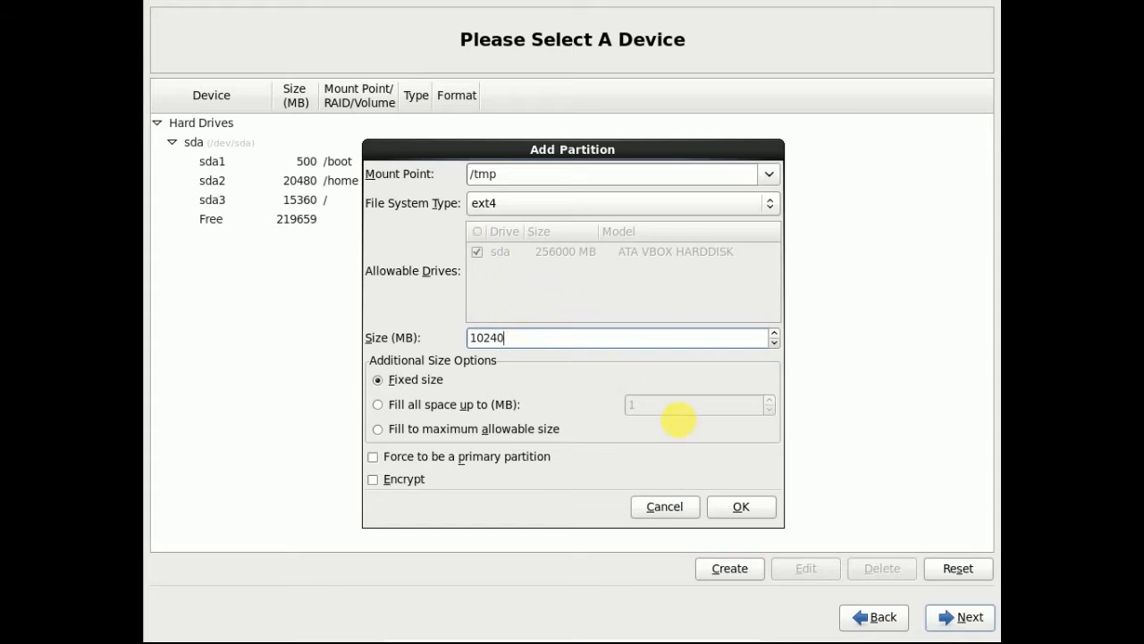
pyautogui.click(732, 513)
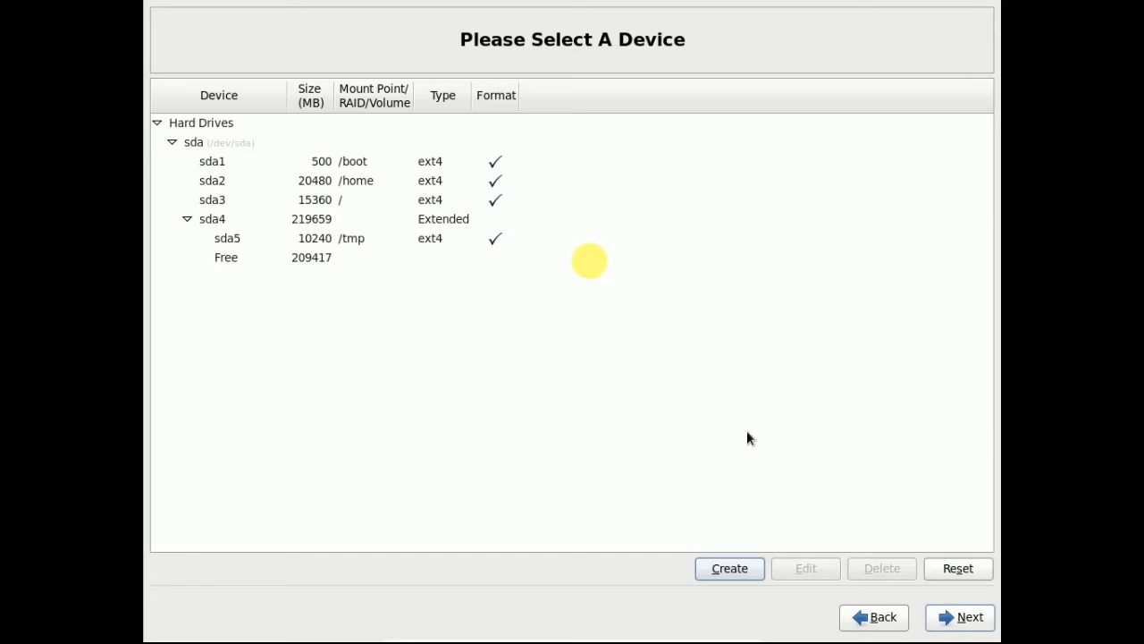
# - Add 10240 MB standard partitions mounted at /asm01 and /asm02
pyautogui.click(737, 572)
pyautogui.click(687, 469)
pyautogui.click(765, 176)
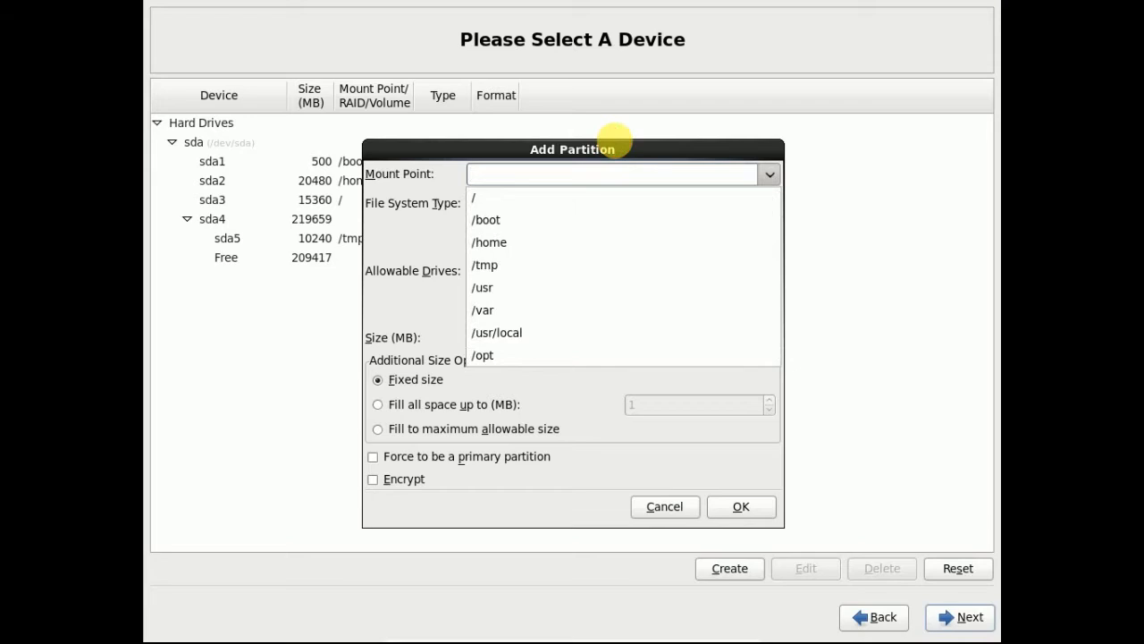
pyautogui.click(615, 141)
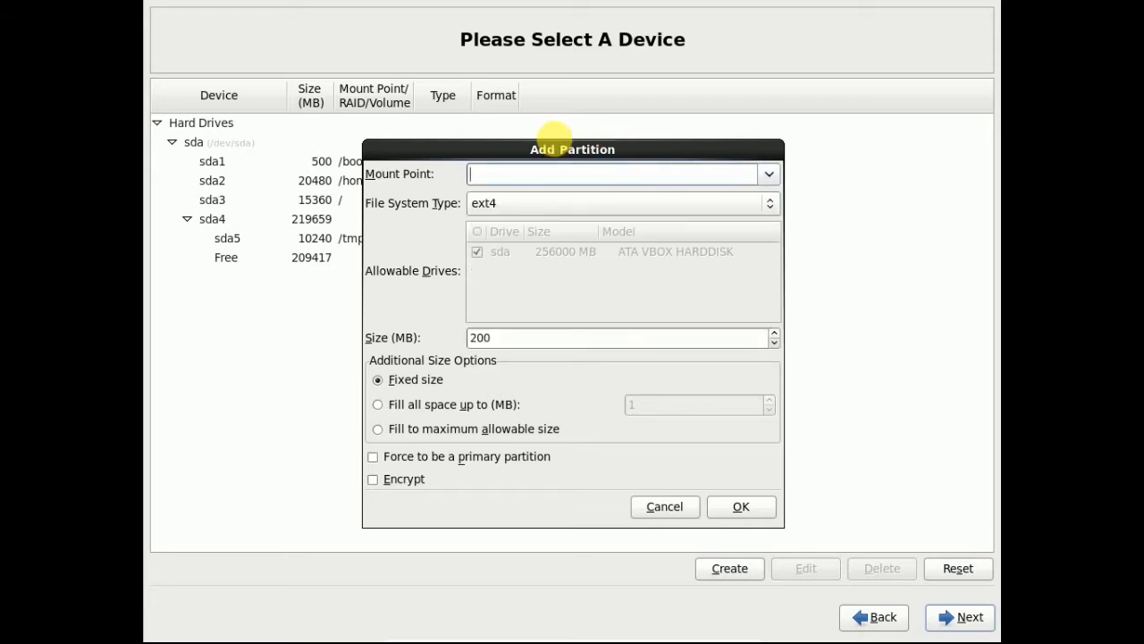
pyautogui.write('/asm01')
pyautogui.moveTo(516, 340); pyautogui.dragTo(417, 328)
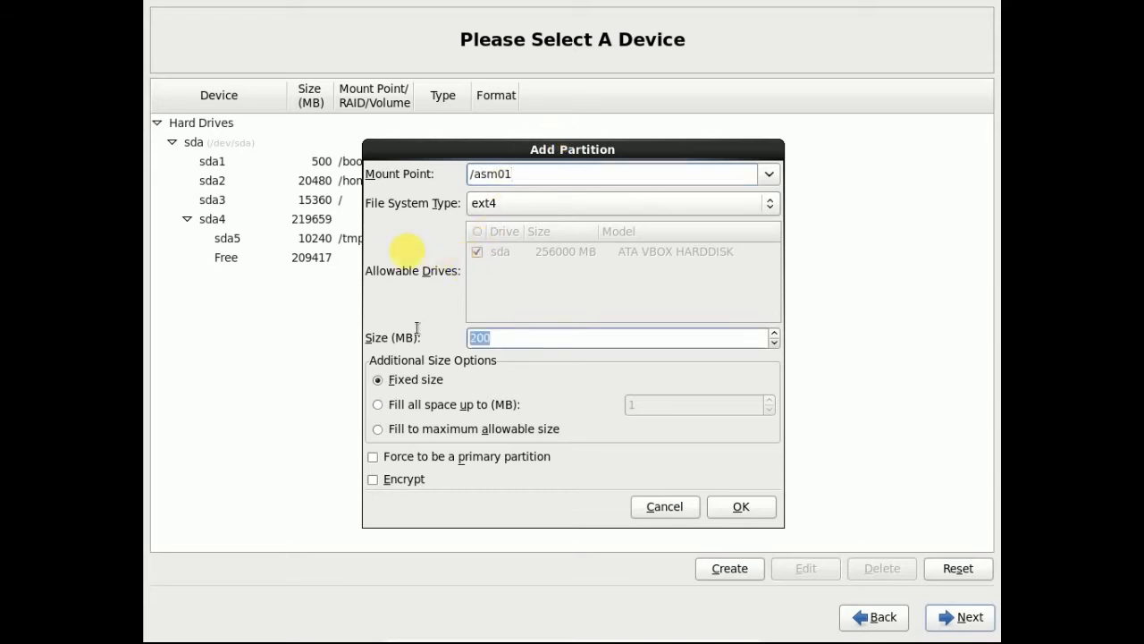
pyautogui.write('10240')
pyautogui.click(735, 512)
pyautogui.click(732, 568)
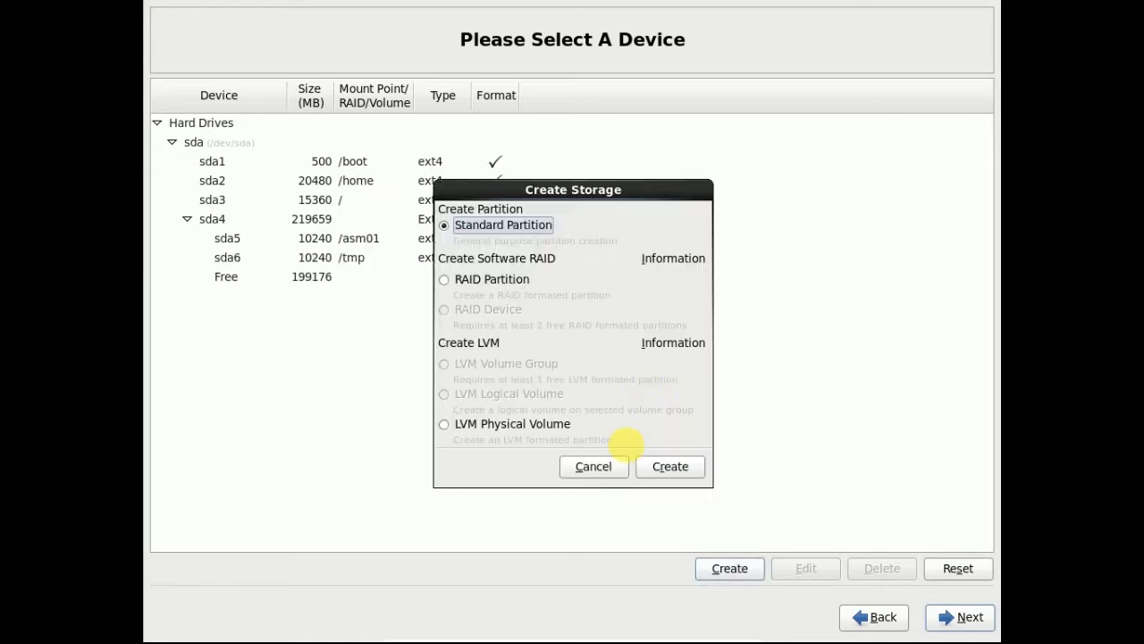
pyautogui.click(670, 467)
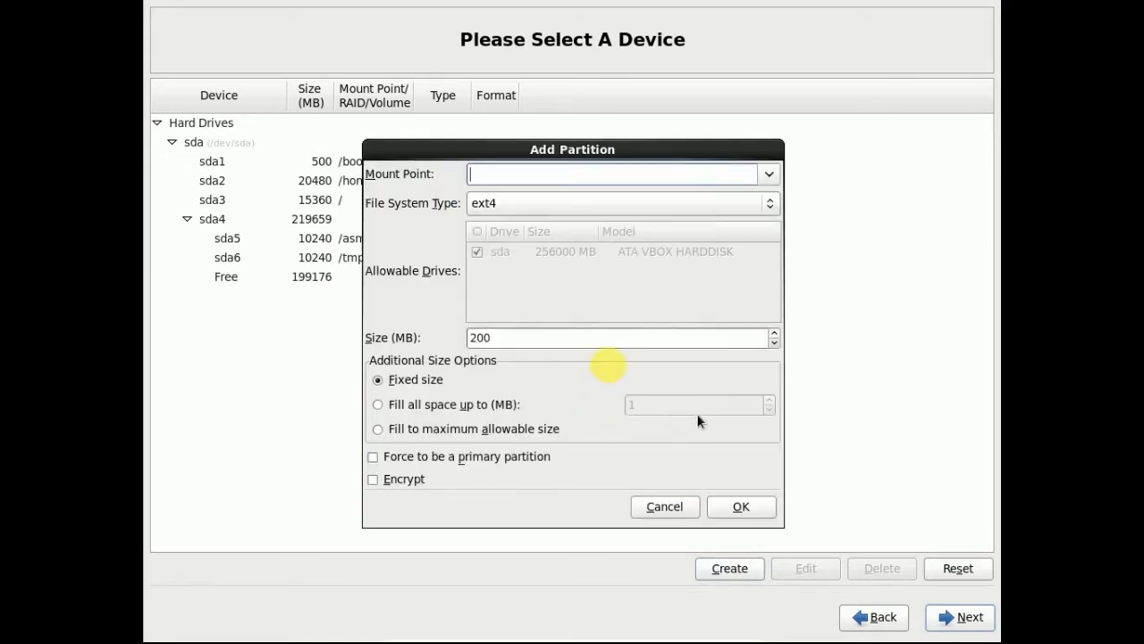
pyautogui.write('/asm02')
pyautogui.moveTo(590, 338); pyautogui.dragTo(323, 319)
pyautogui.write('10240')
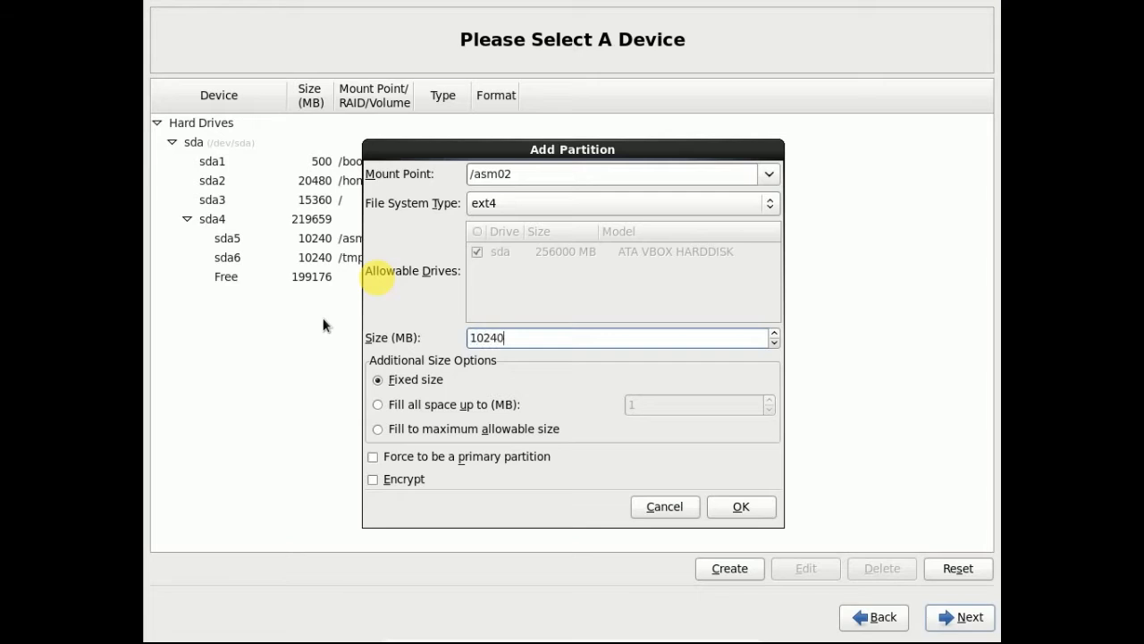
pyautogui.click(741, 507)
# - Add 10240 MB standard partitions mounted at /asm03 and /asm04
pyautogui.click(751, 569)
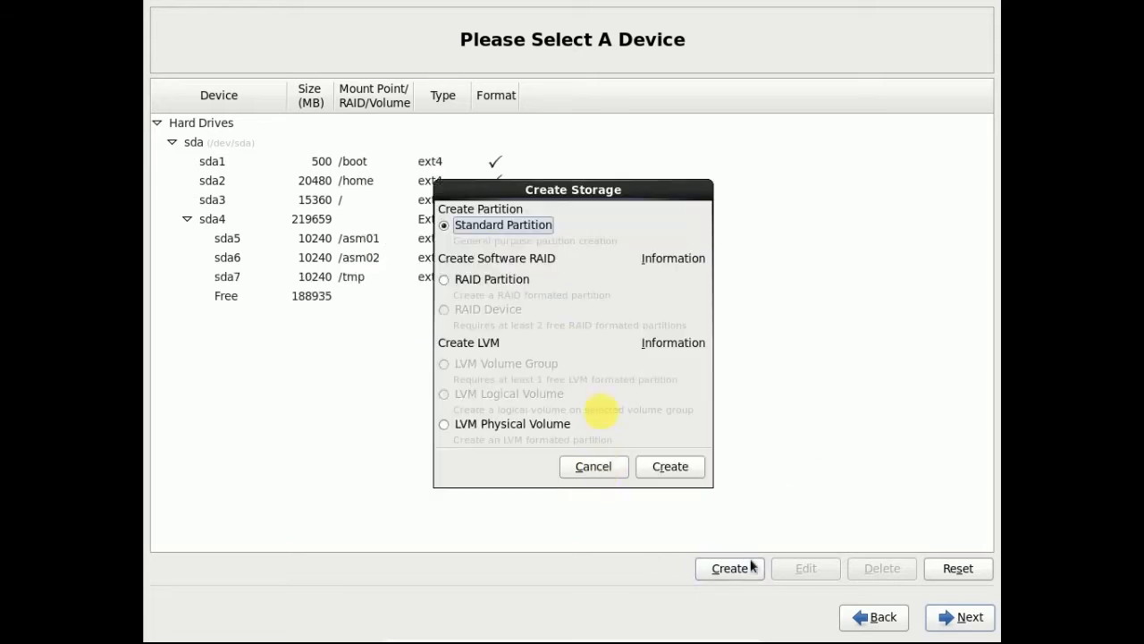
pyautogui.click(670, 466)
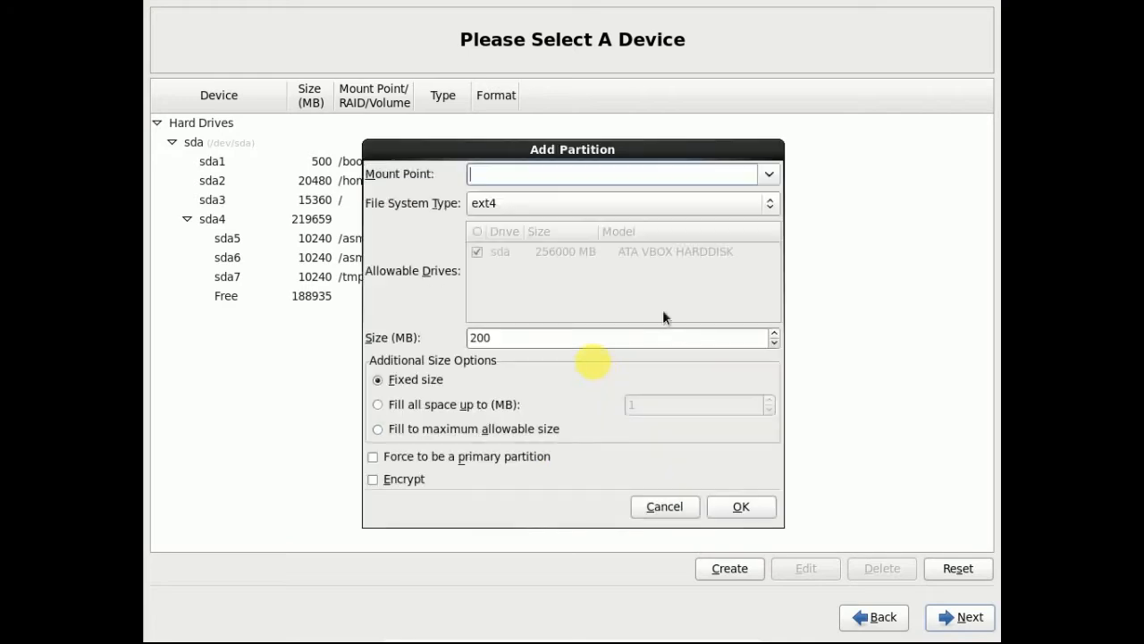
pyautogui.write('/asm03')
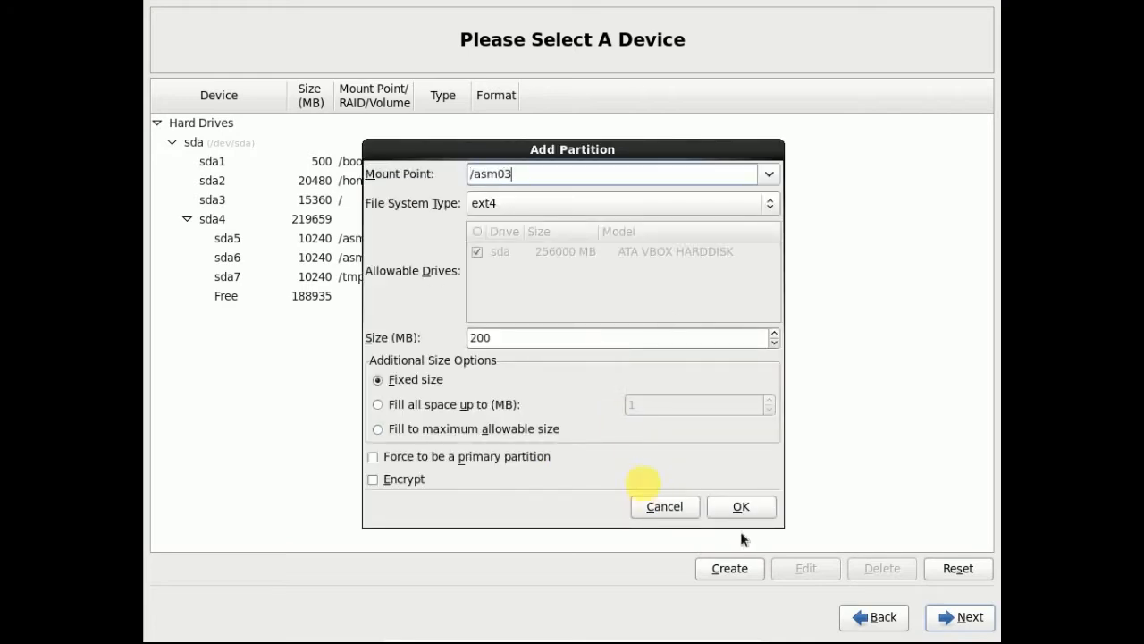
pyautogui.moveTo(502, 338); pyautogui.dragTo(342, 337)
pyautogui.write('10240')
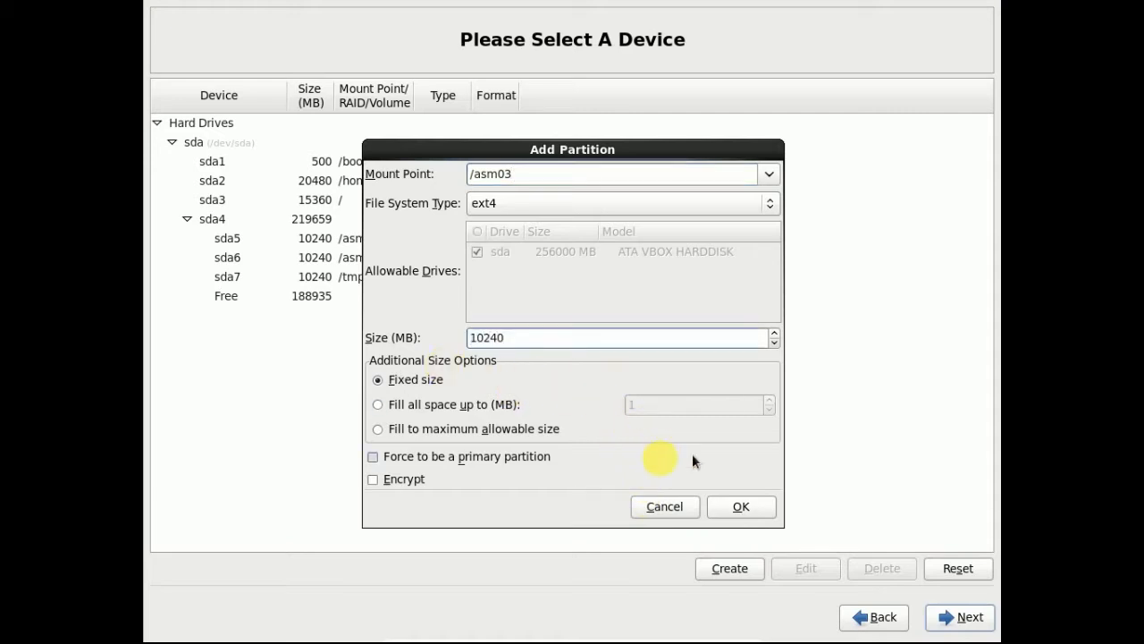
pyautogui.click(741, 507)
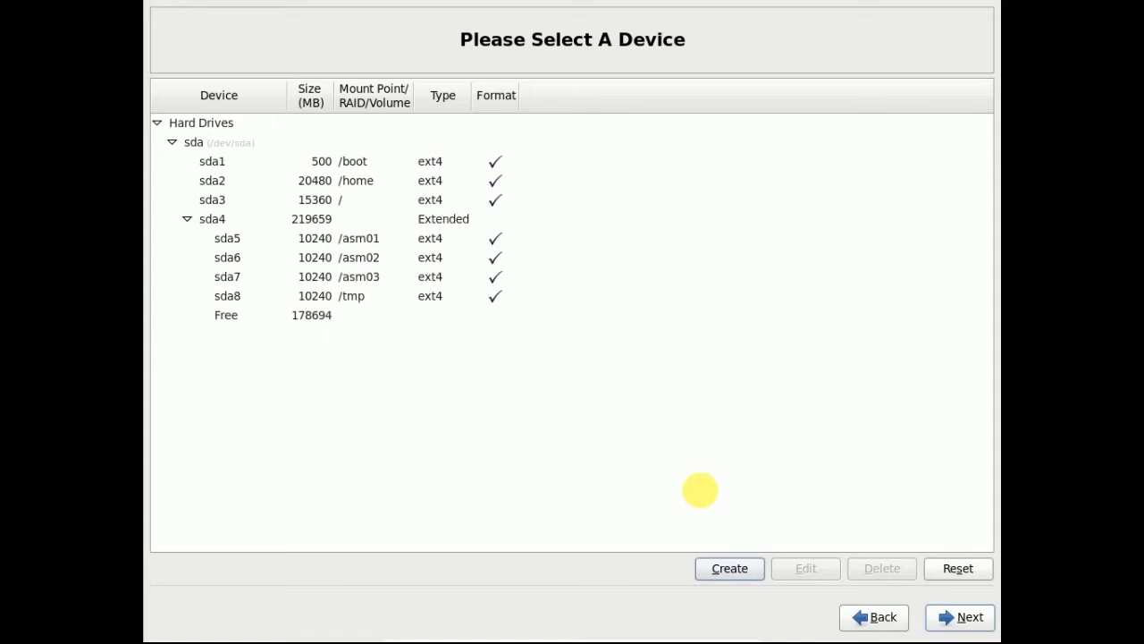
pyautogui.click(710, 571)
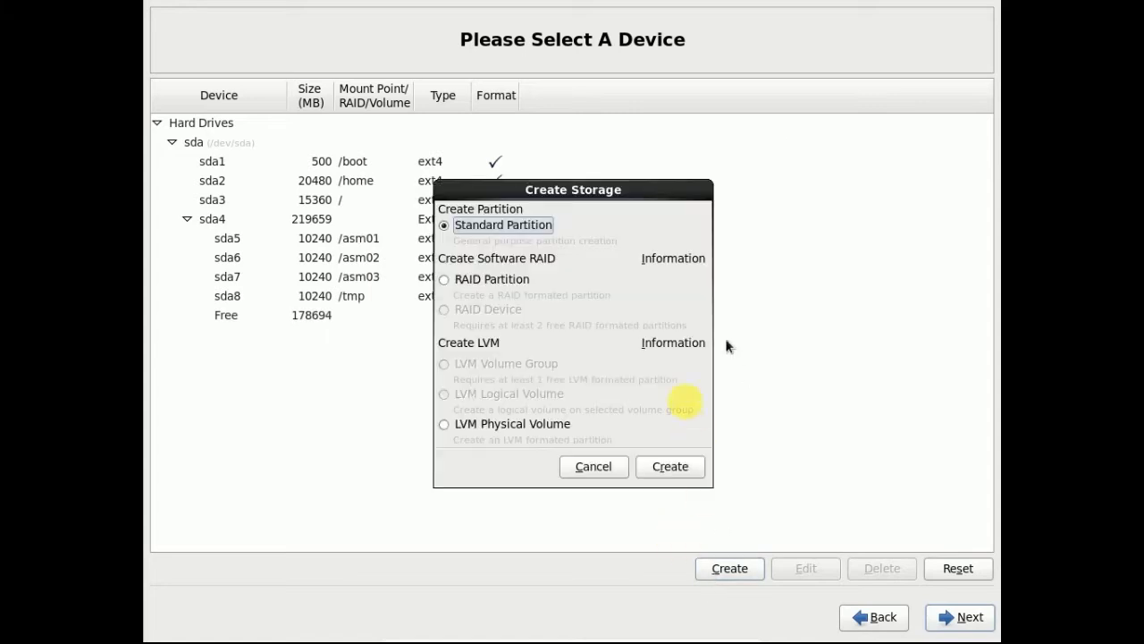
pyautogui.click(677, 471)
pyautogui.write('/asm04')
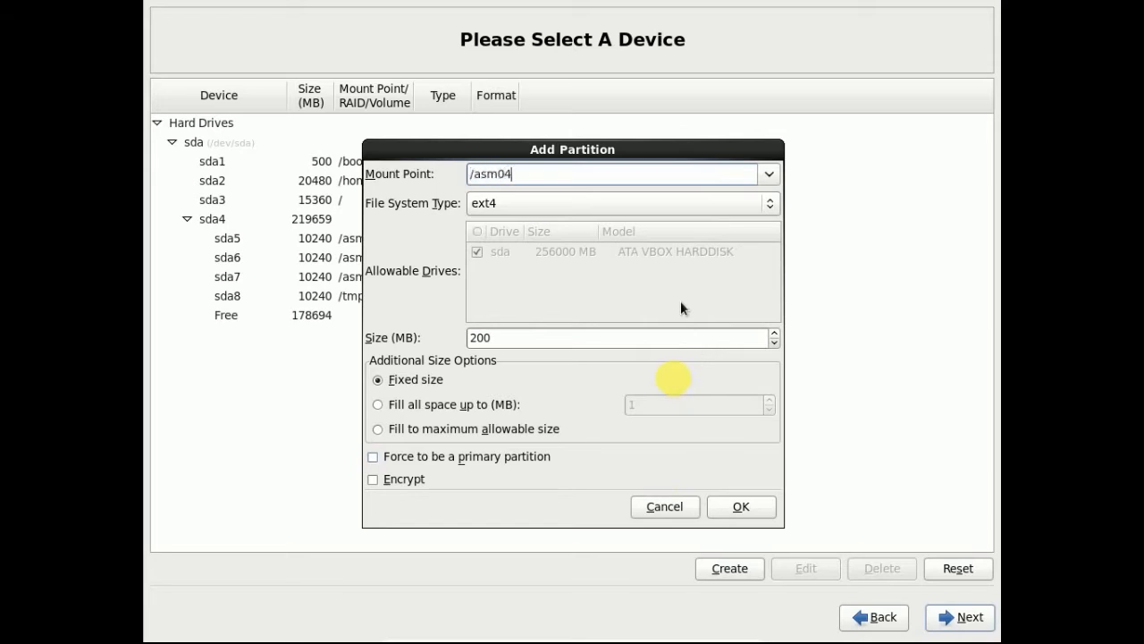
pyautogui.moveTo(634, 337); pyautogui.dragTo(221, 336)
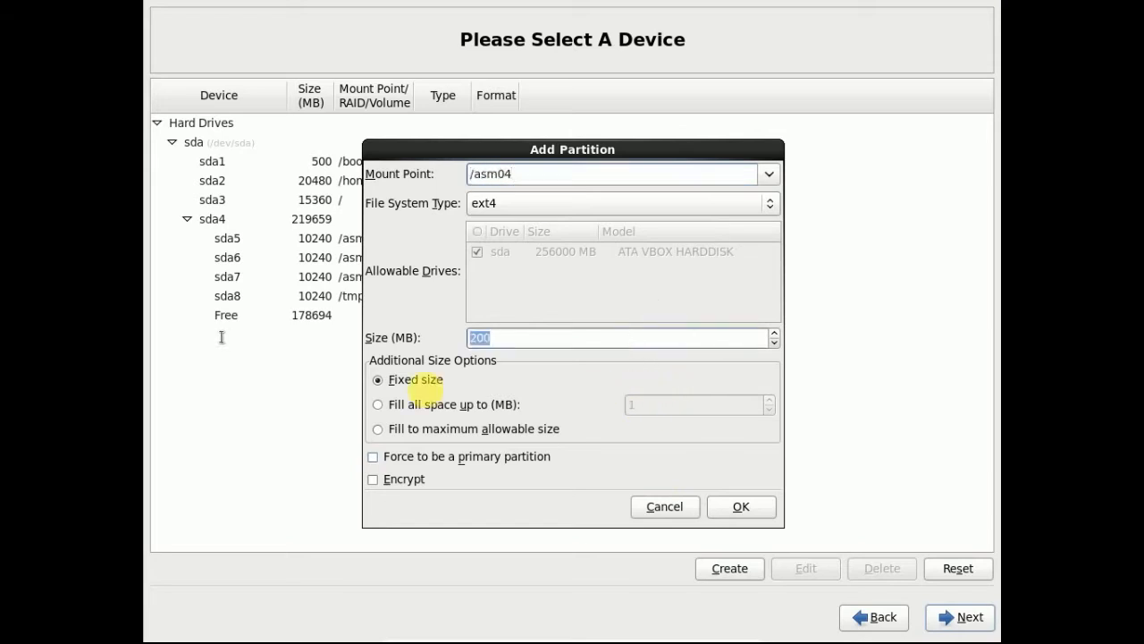
pyautogui.write('10240')
pyautogui.click(726, 506)
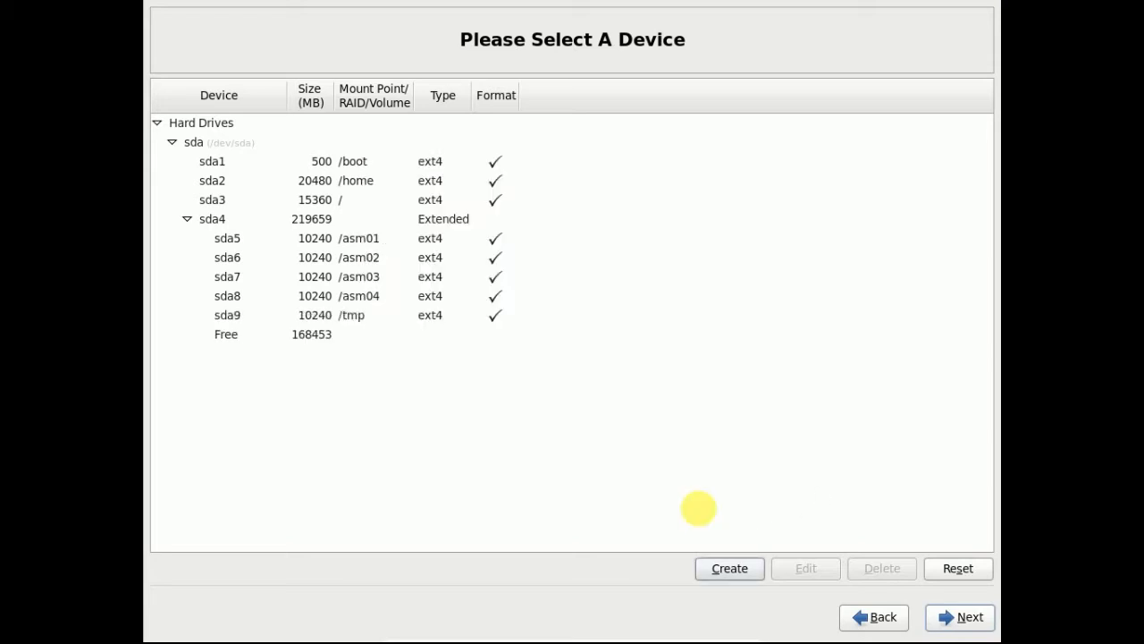
# - Add 20480 MB standard partitions mounted at /u01 and /u02
pyautogui.click(740, 573)
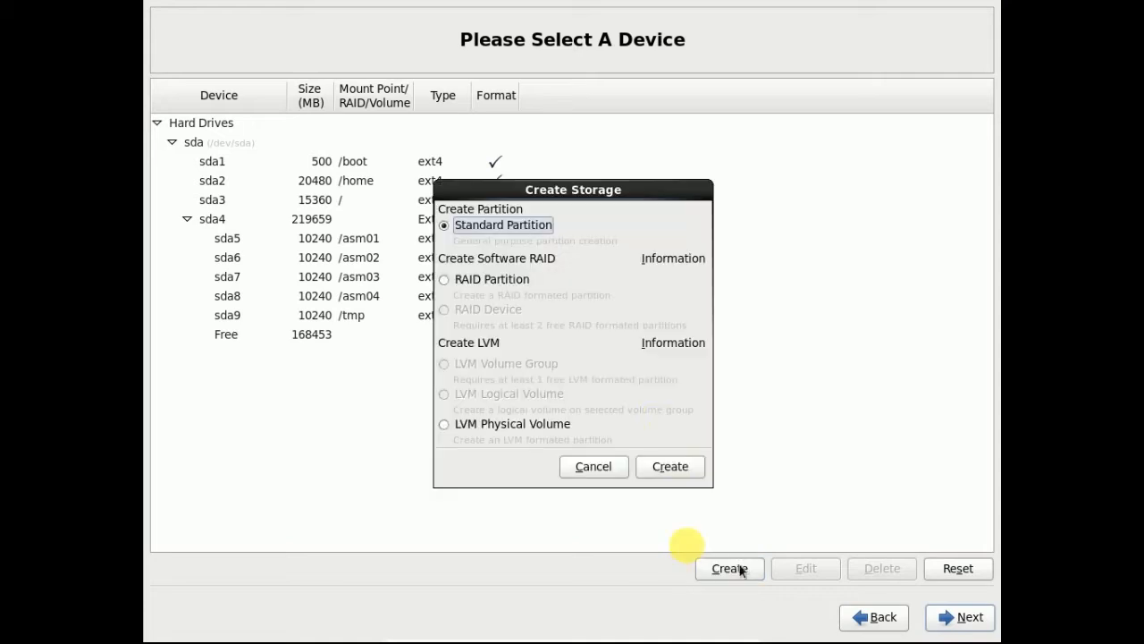
pyautogui.click(672, 465)
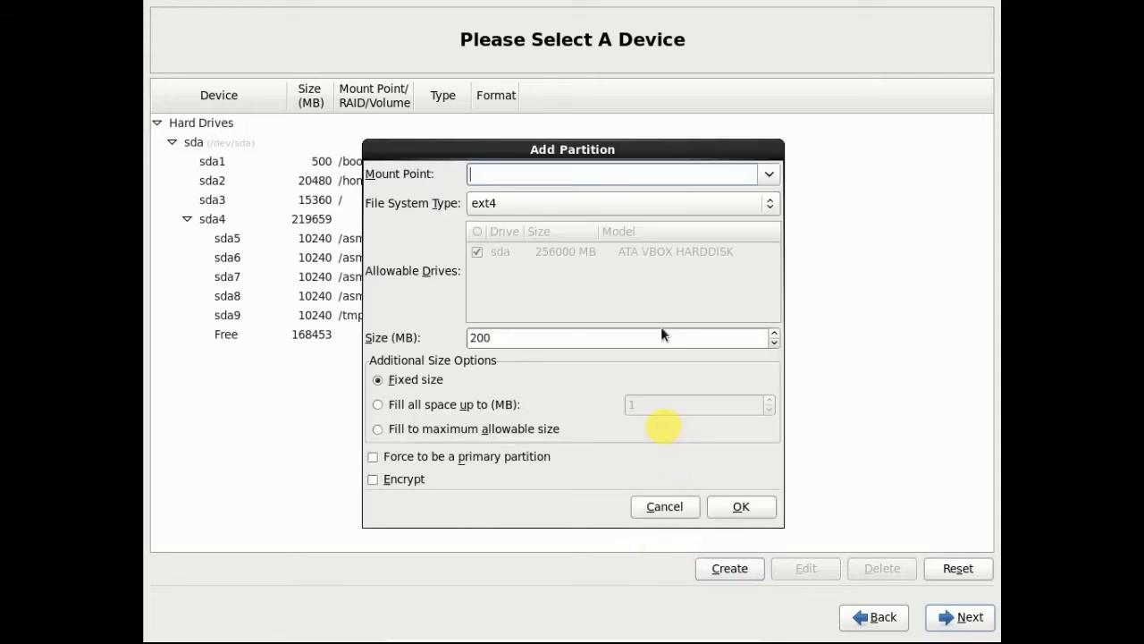
pyautogui.write('/u01')
pyautogui.moveTo(565, 337); pyautogui.dragTo(327, 327)
pyautogui.write('20480')
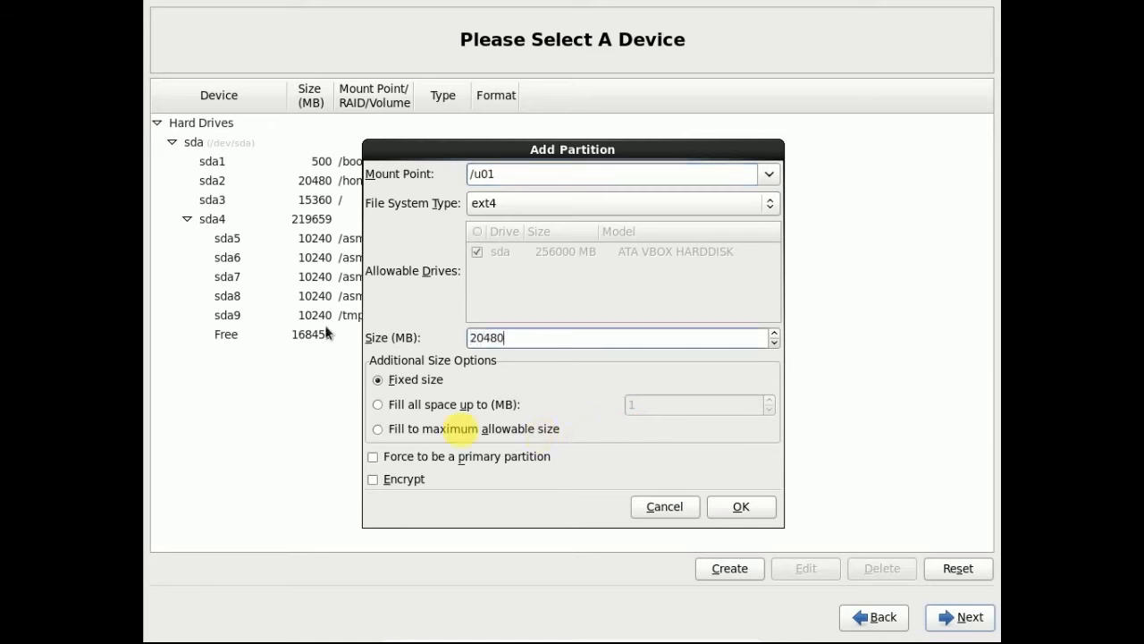
pyautogui.click(751, 508)
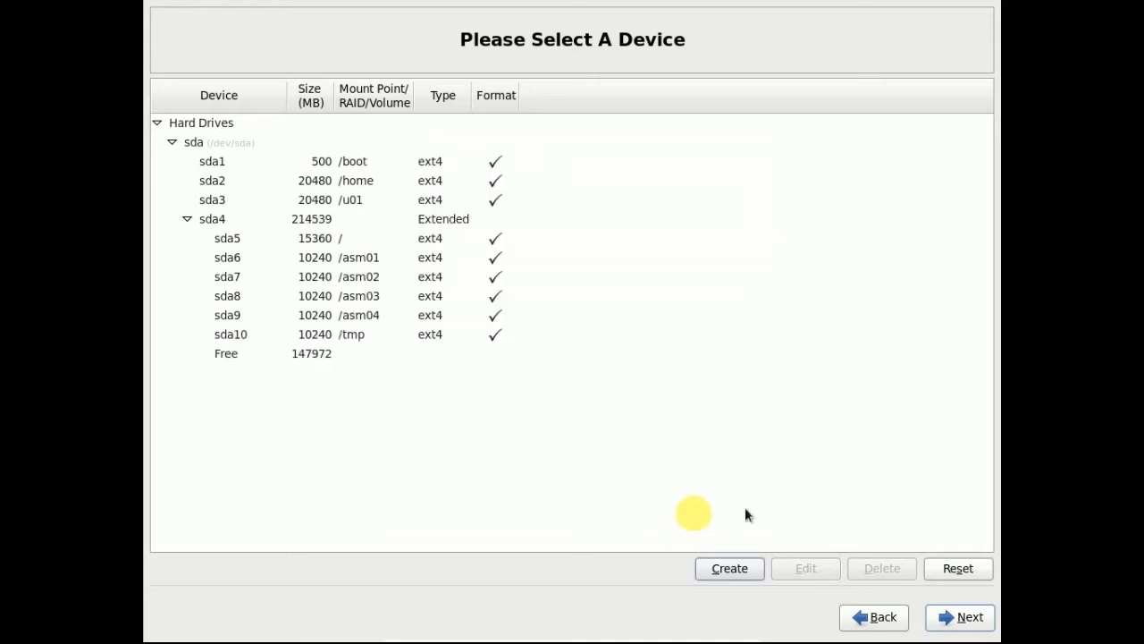
pyautogui.click(730, 569)
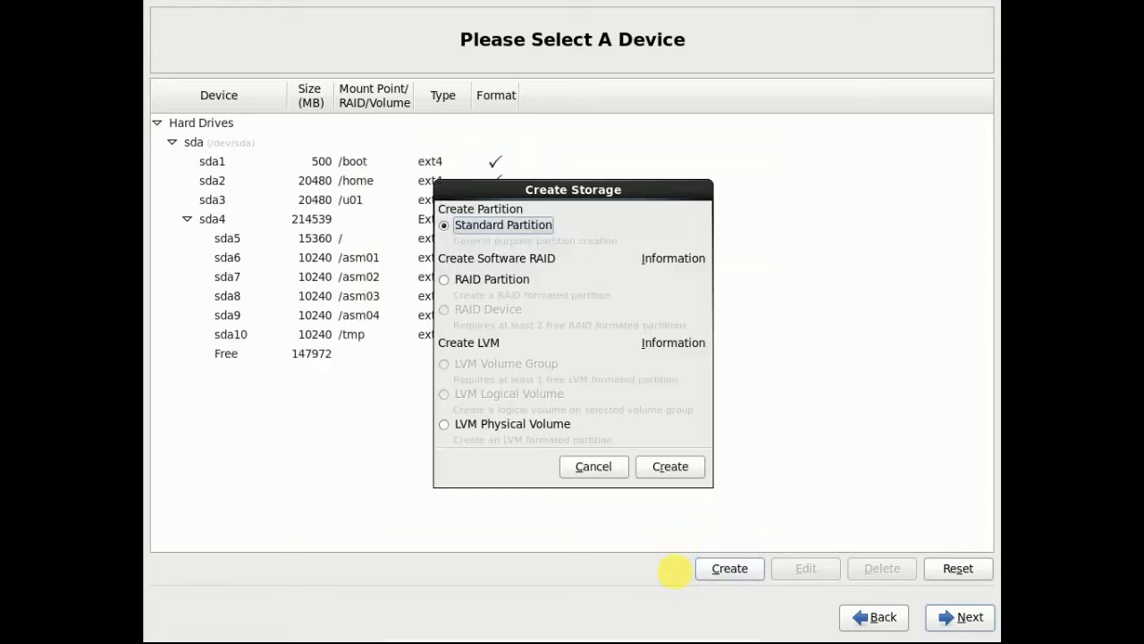
pyautogui.click(671, 468)
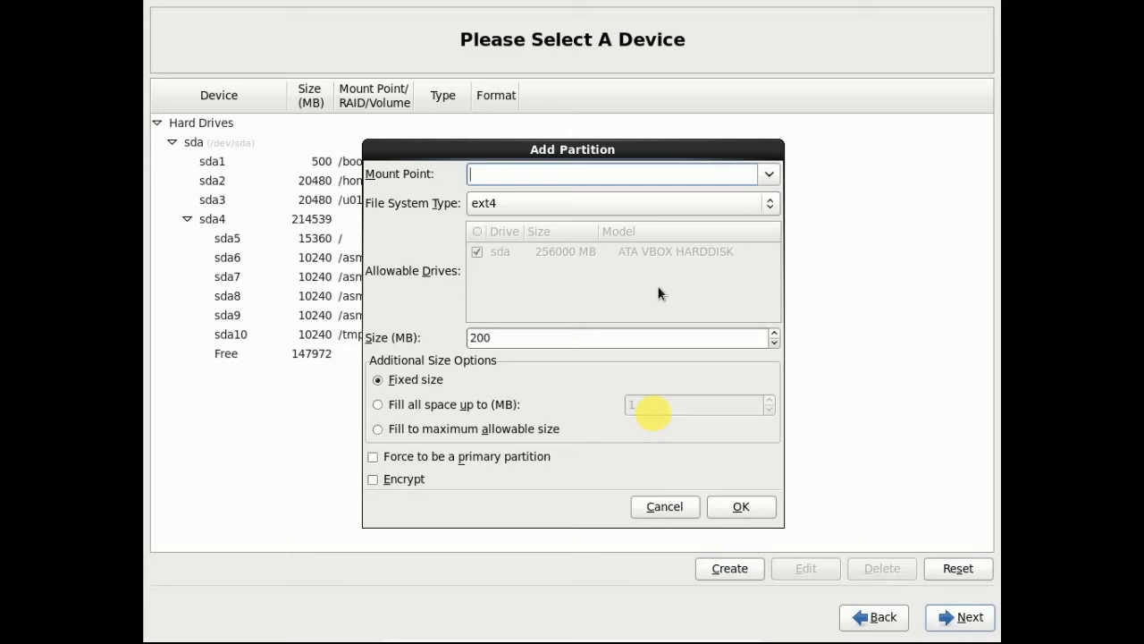
pyautogui.write('/u02')
pyautogui.moveTo(581, 335); pyautogui.dragTo(382, 320)
pyautogui.write('20480')
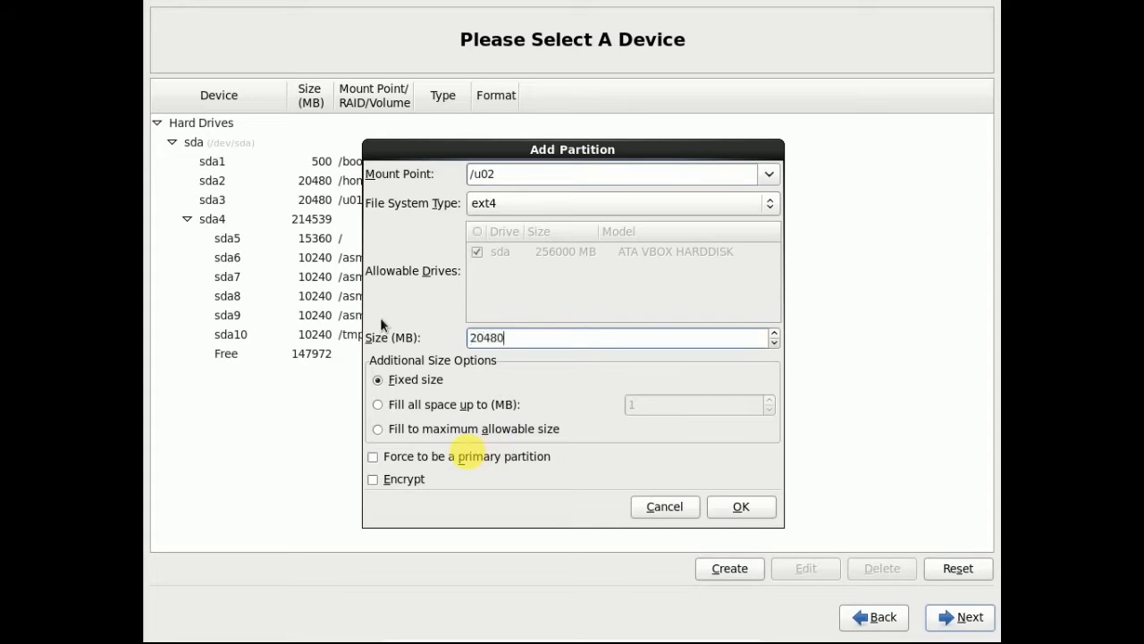
pyautogui.click(741, 506)
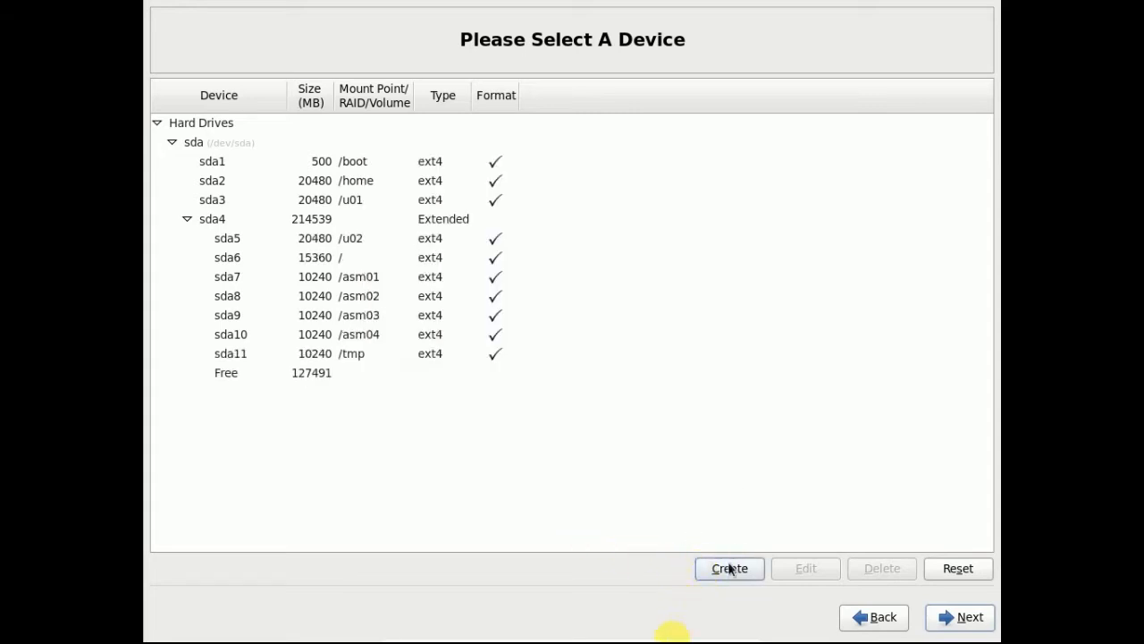
# - Add a 20480 MB /u03 partition and fill in /u04 with size 20480 MB
pyautogui.click(729, 569)
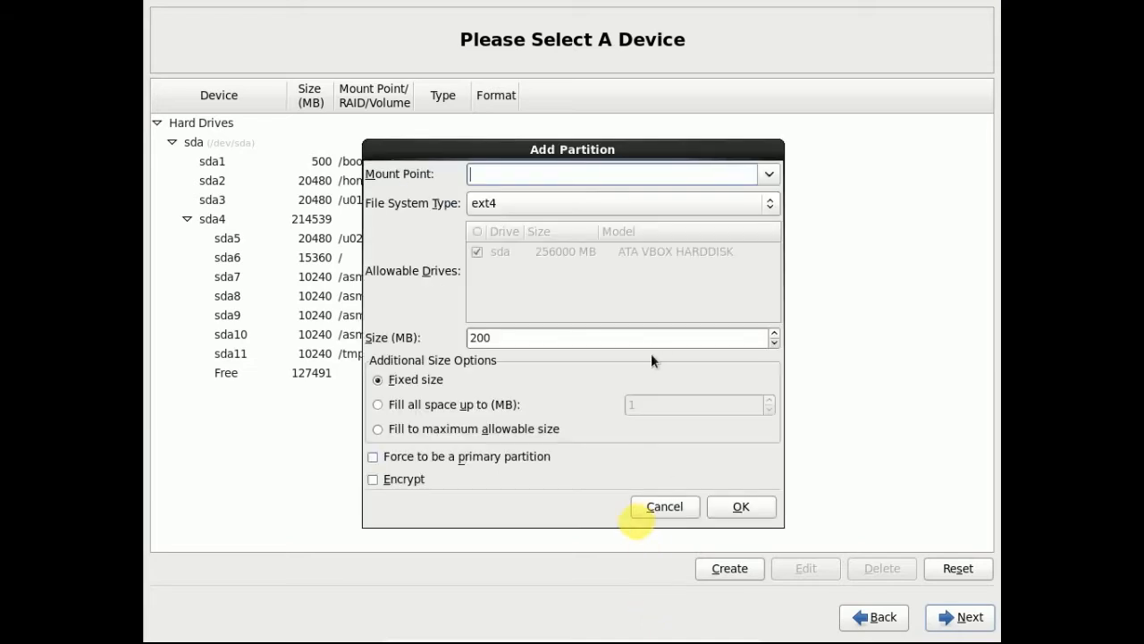
pyautogui.write('u03')
pyautogui.doubleClick(549, 337)
pyautogui.write('20480')
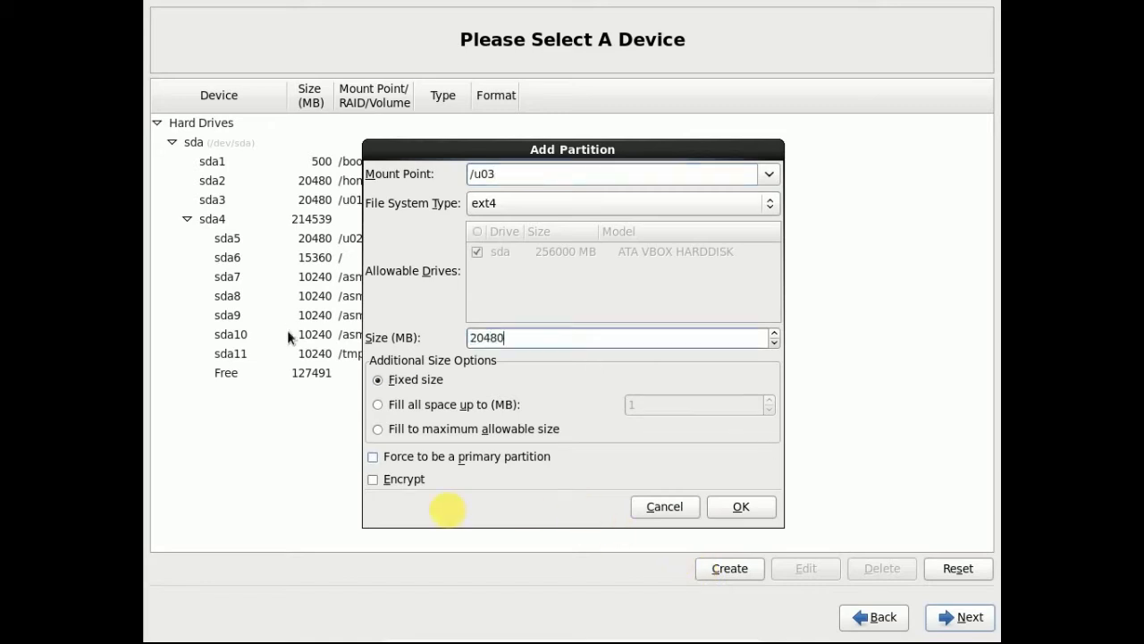
pyautogui.click(740, 507)
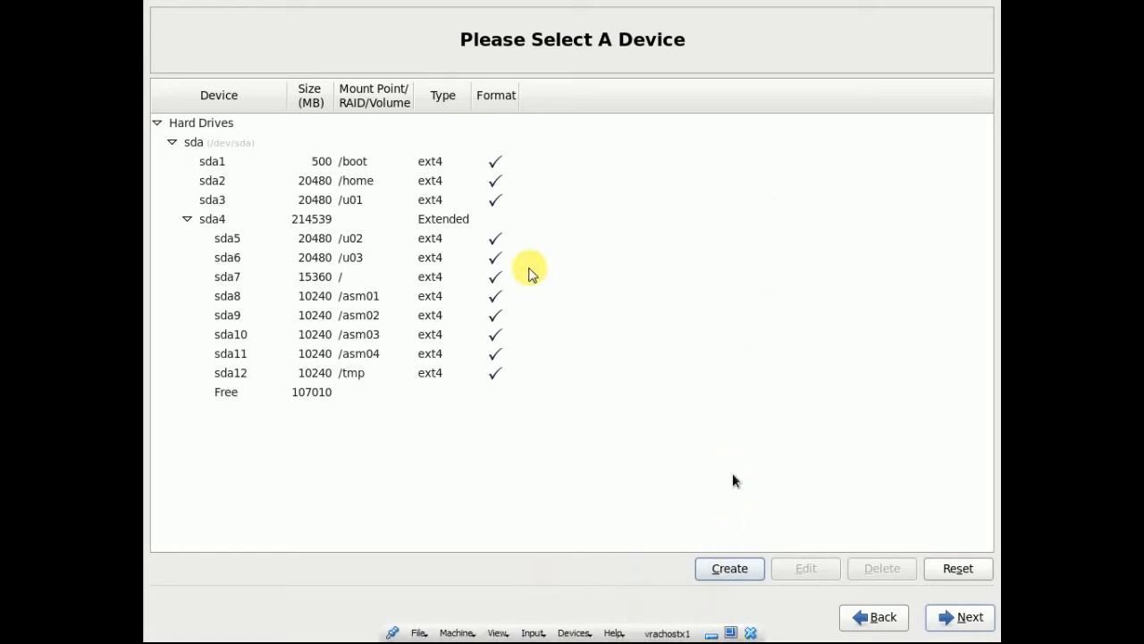
pyautogui.click(735, 571)
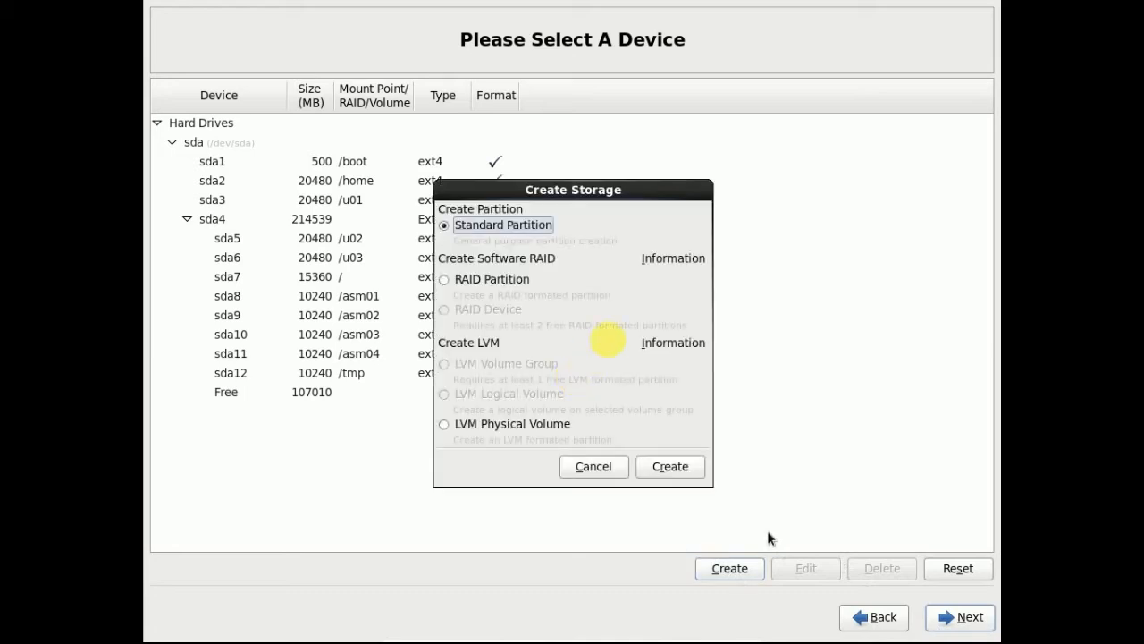
pyautogui.click(670, 467)
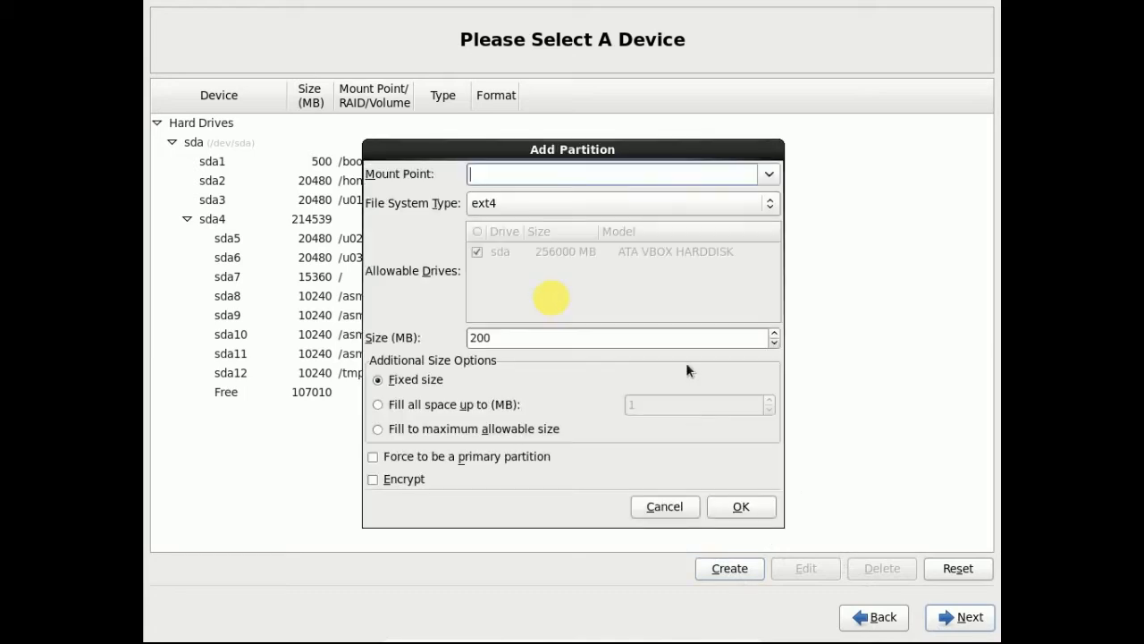
pyautogui.write('/u04')
pyautogui.moveTo(540, 337); pyautogui.dragTo(382, 337)
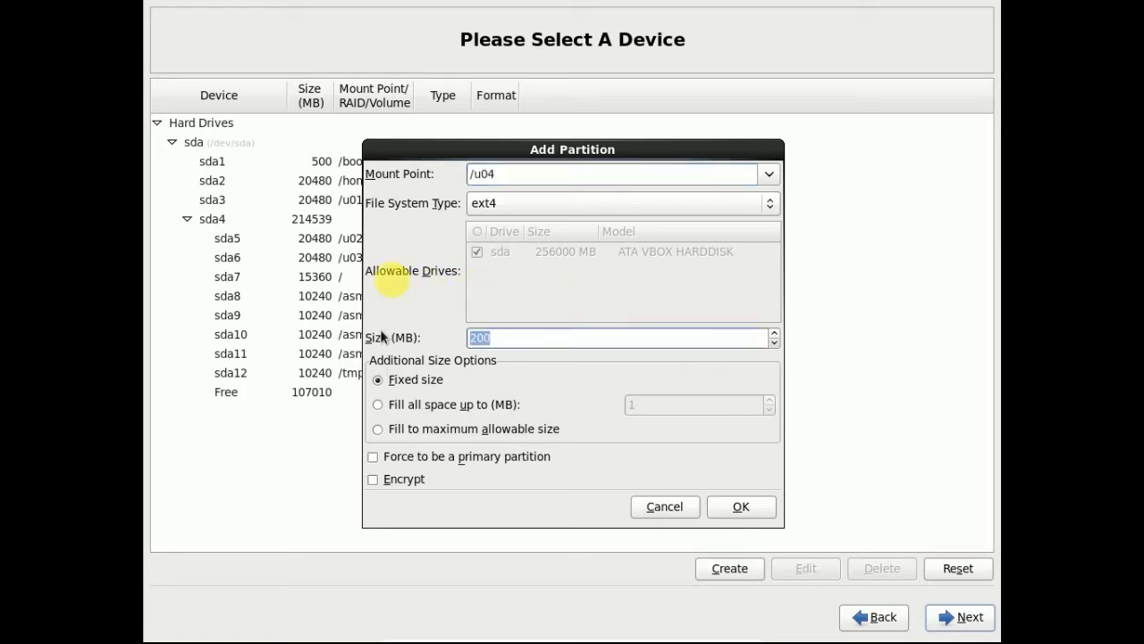
pyautogui.write('20480')
# - Confirm the /u04 partition and add a 20480 MB /backup standard partition
pyautogui.click(741, 506)
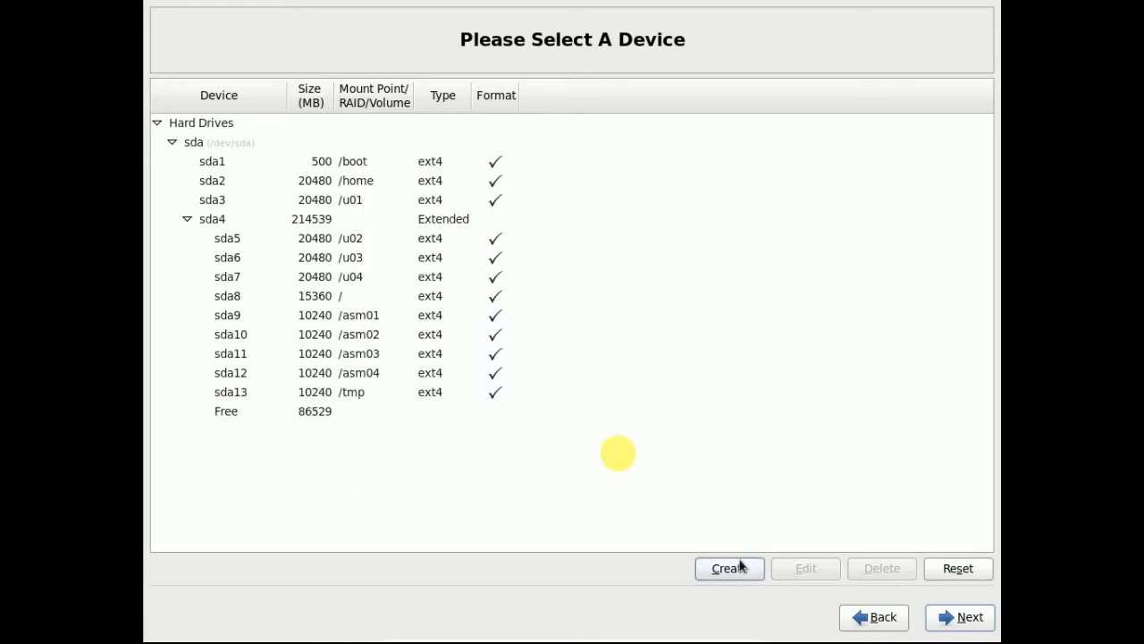
pyautogui.click(734, 571)
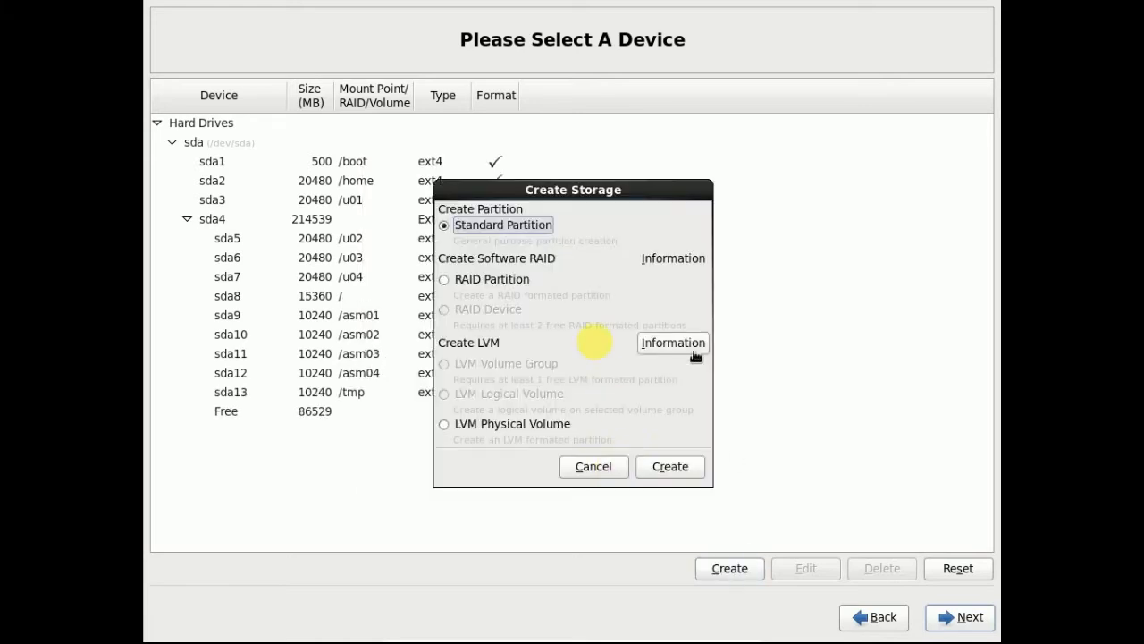
pyautogui.click(680, 467)
pyautogui.write('/backup')
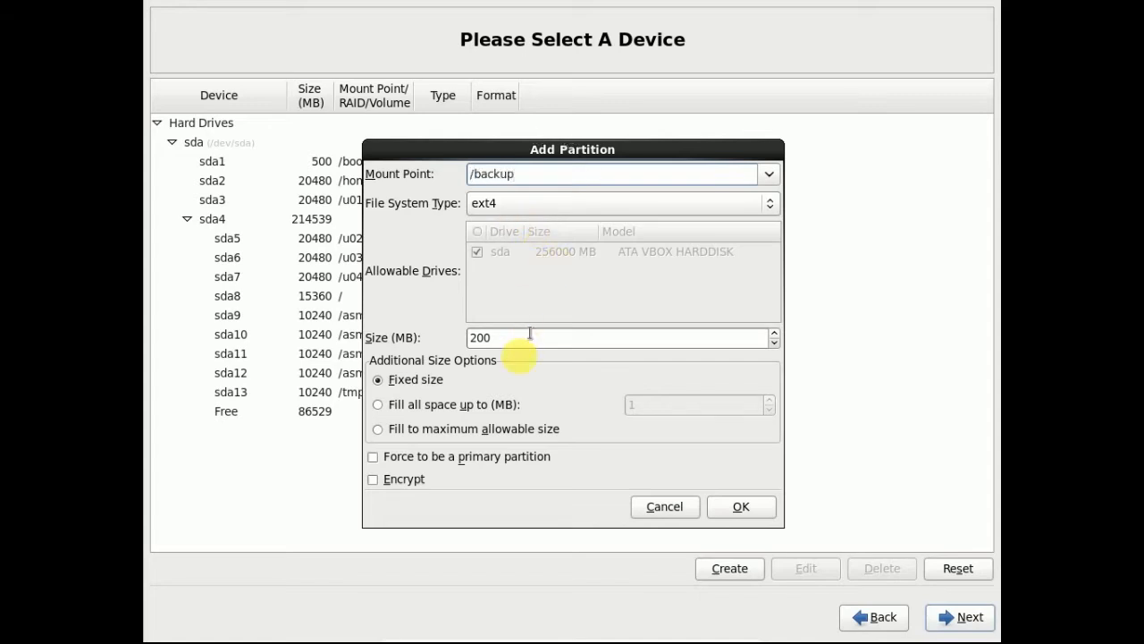
pyautogui.moveTo(531, 335); pyautogui.dragTo(341, 325)
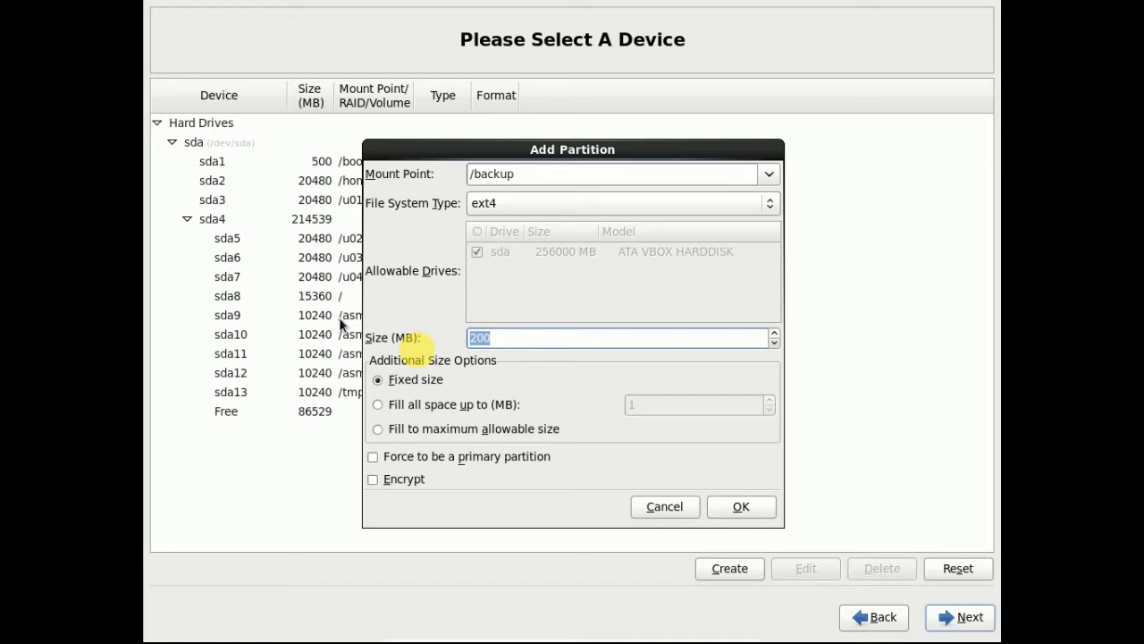
pyautogui.write('20480')
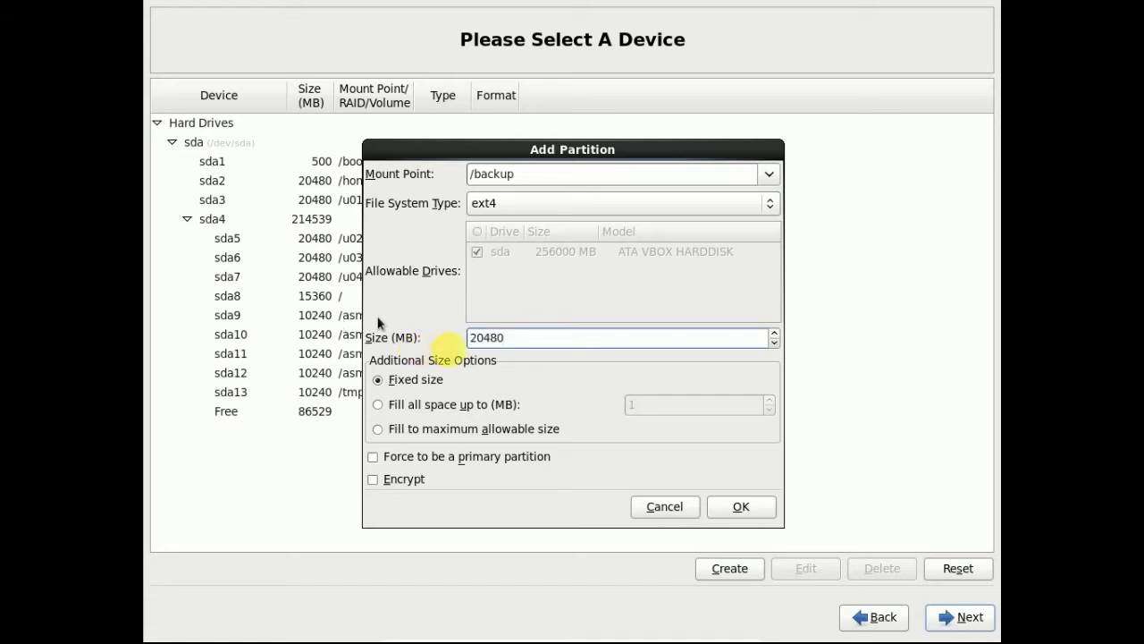
pyautogui.click(722, 505)
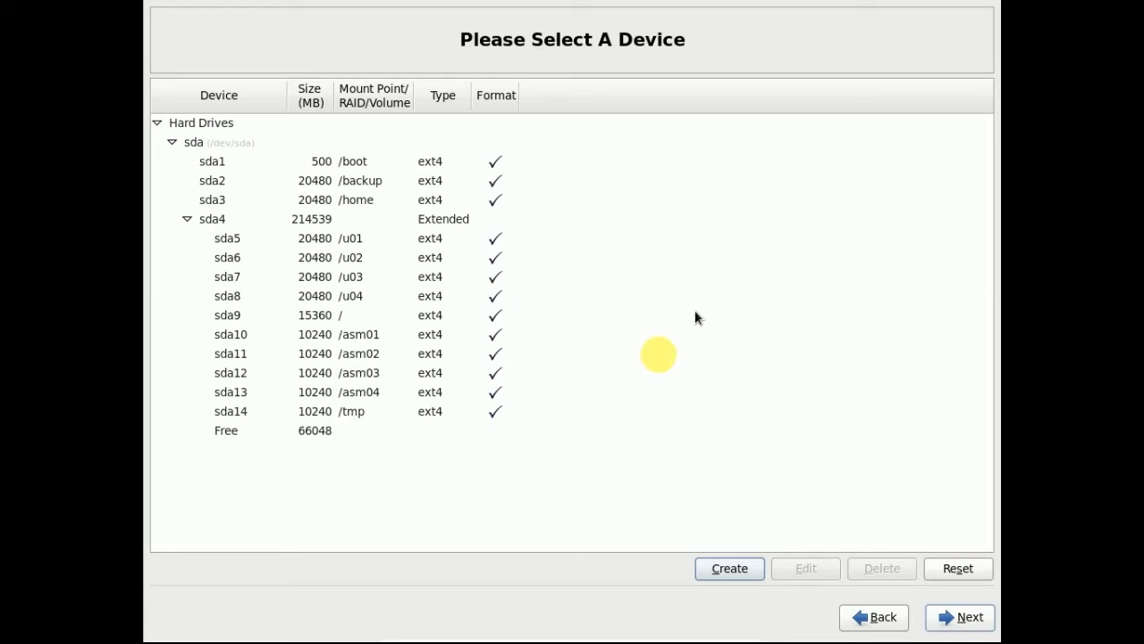
# - Add a 4096 MB partition with file system type swap
pyautogui.click(730, 567)
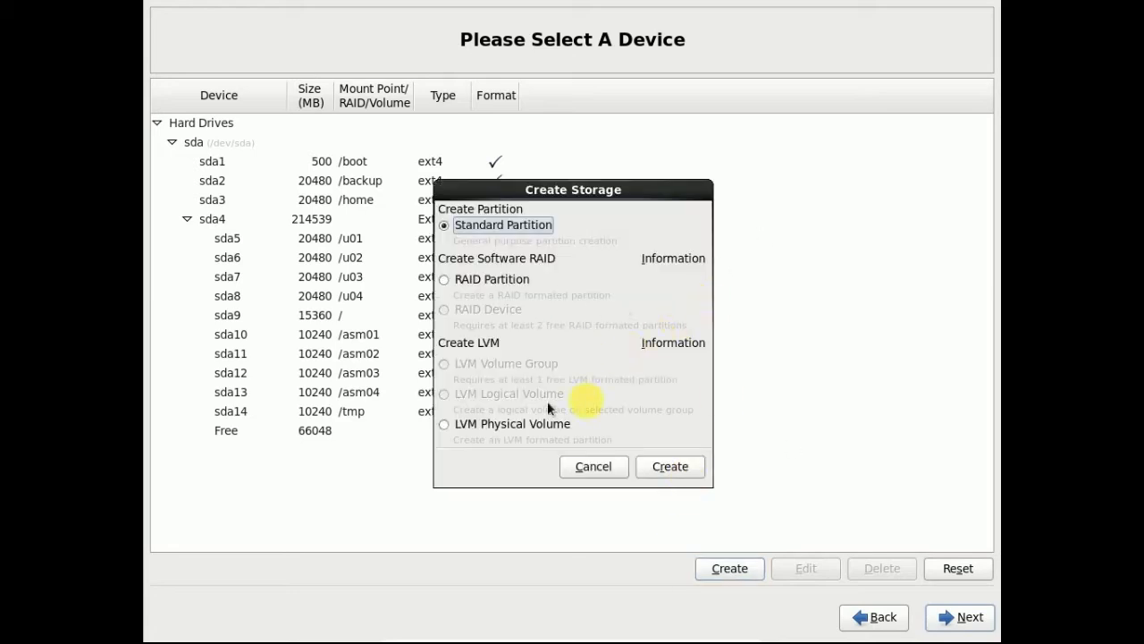
pyautogui.click(671, 466)
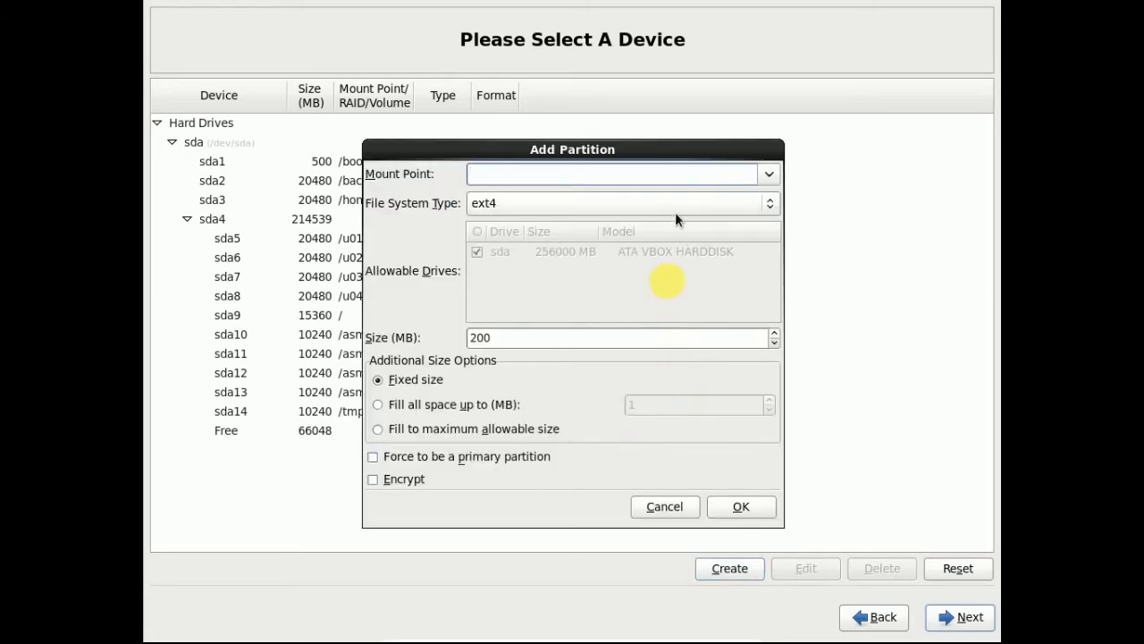
pyautogui.click(675, 212)
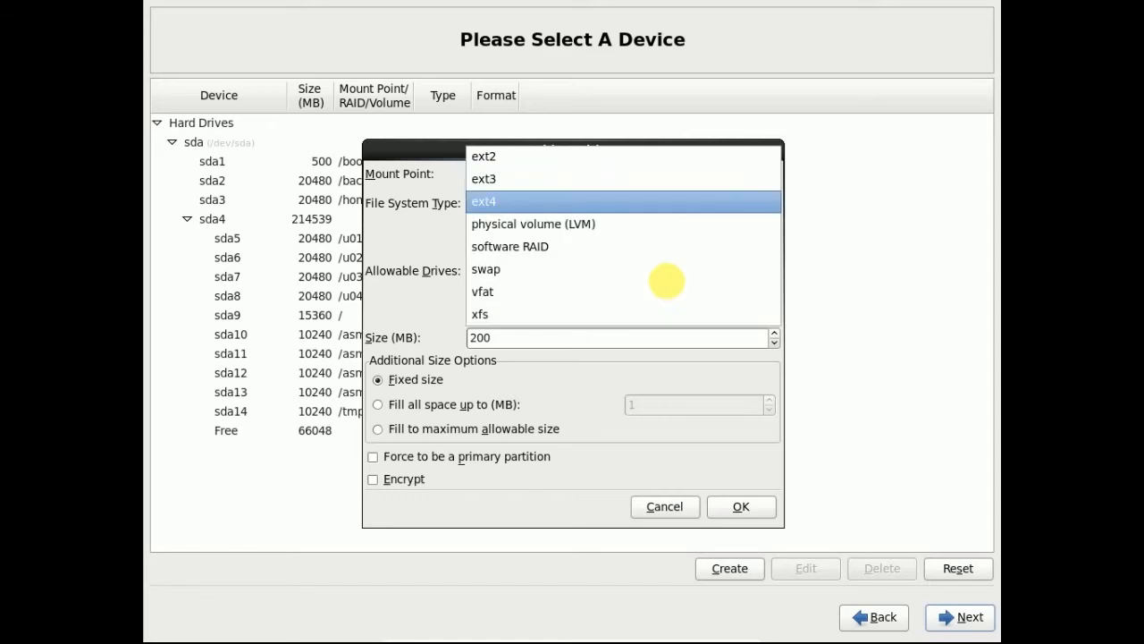
pyautogui.click(591, 269)
pyautogui.press('Tab')
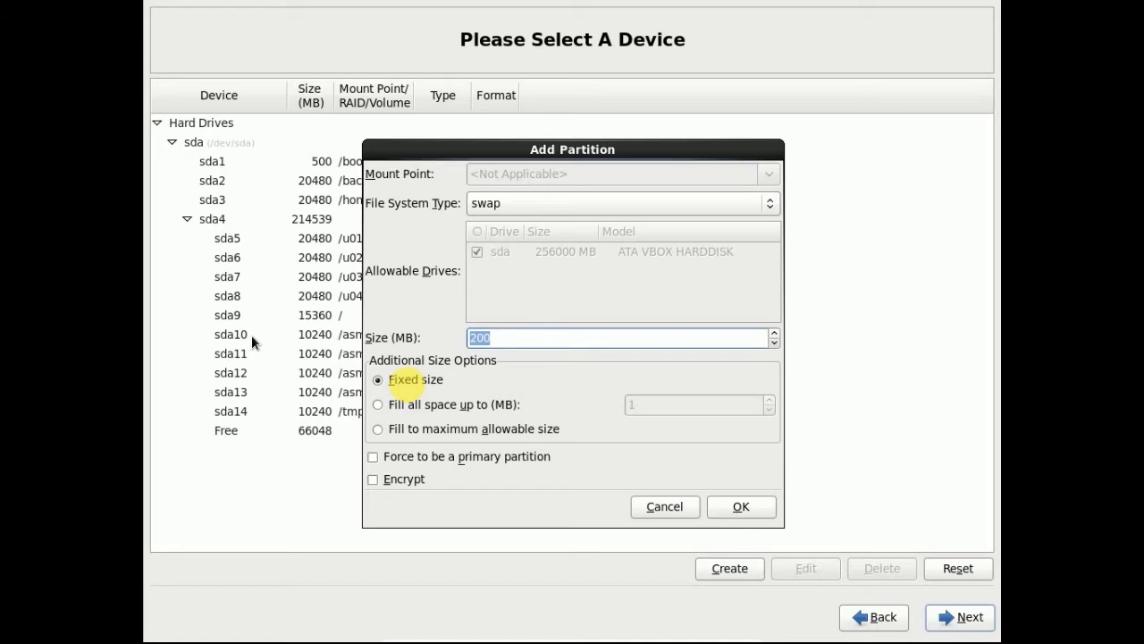
pyautogui.write('4096')
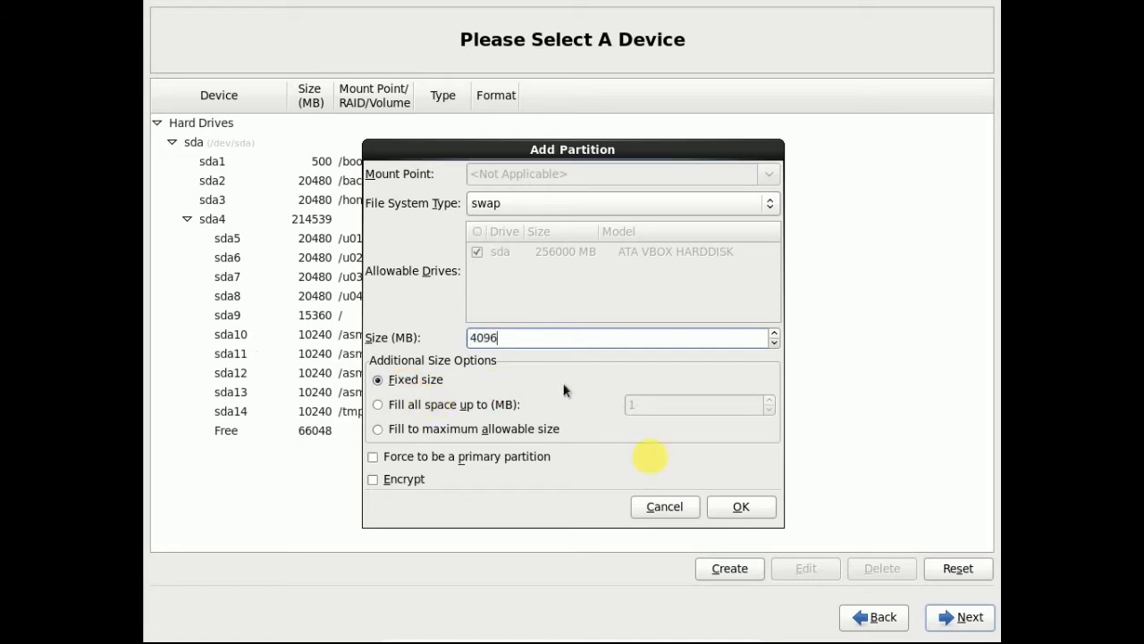
pyautogui.click(737, 505)
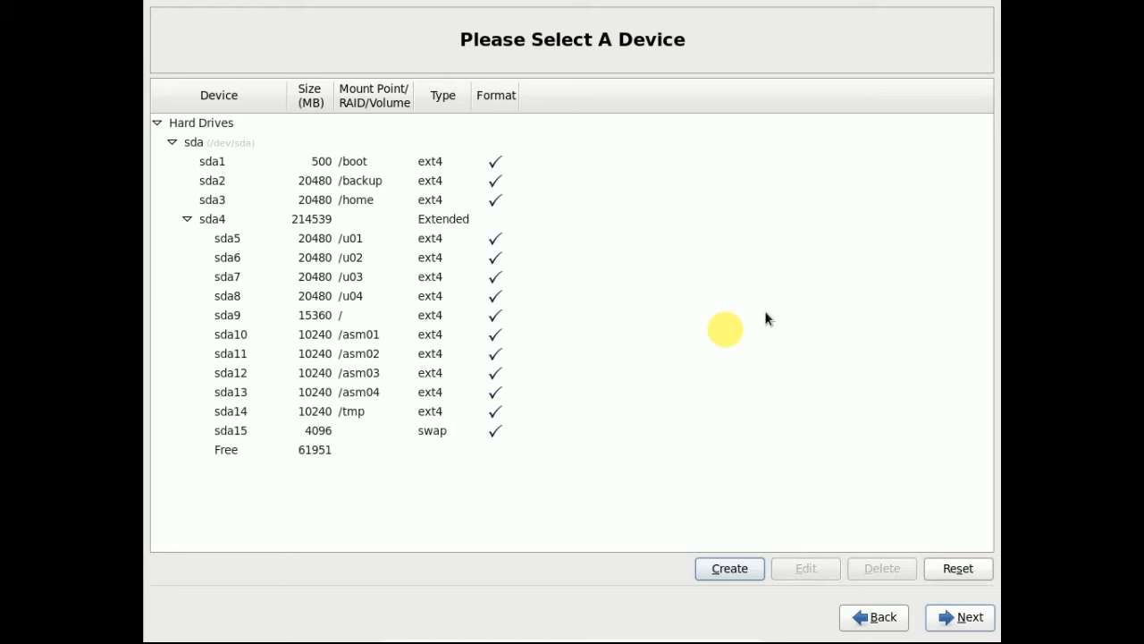
# - Accept the partition layout, approve formatting the sda partitions, and write the changes to disk
pyautogui.click(956, 616)
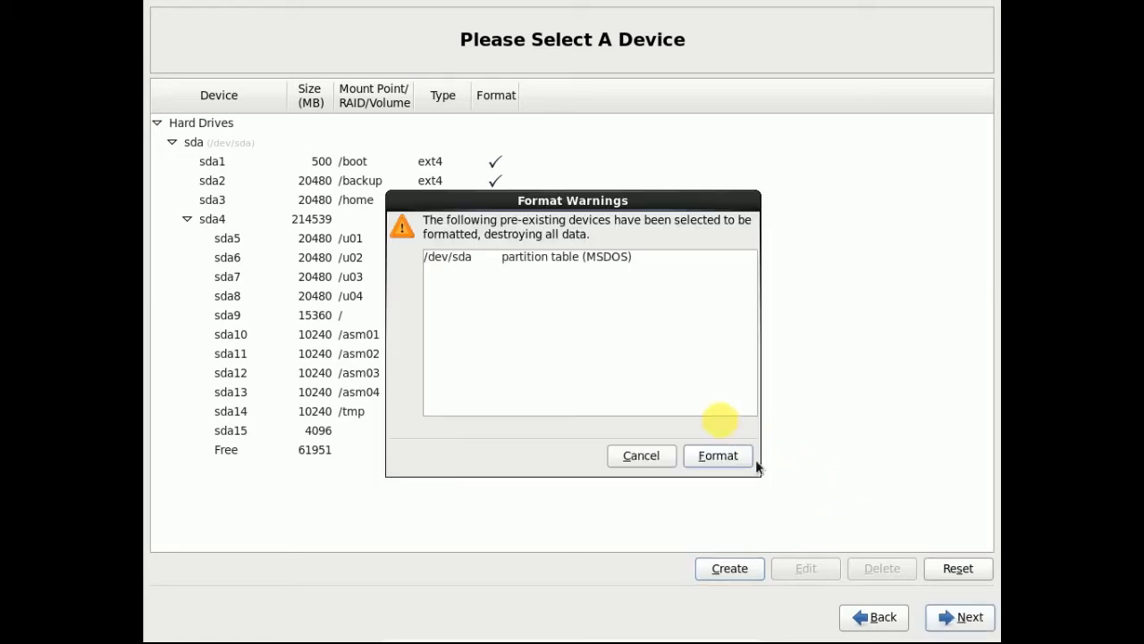
pyautogui.click(718, 454)
pyautogui.click(607, 376)
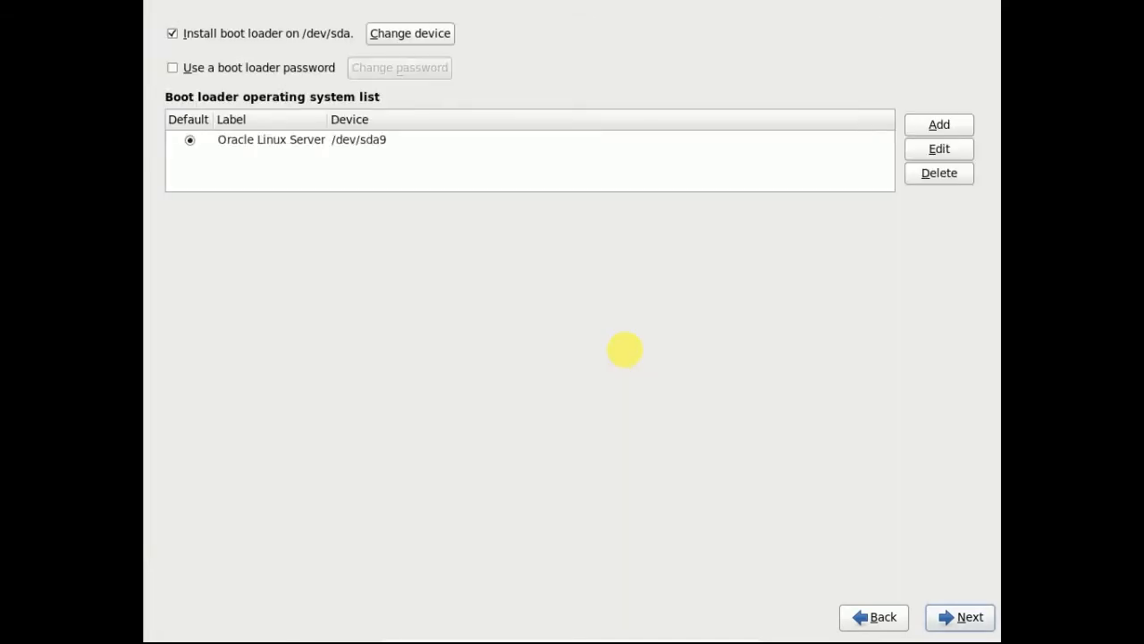
# - Keep the boot loader on /dev/sda with Oracle Linux Server as default and continue
pyautogui.click(963, 616)
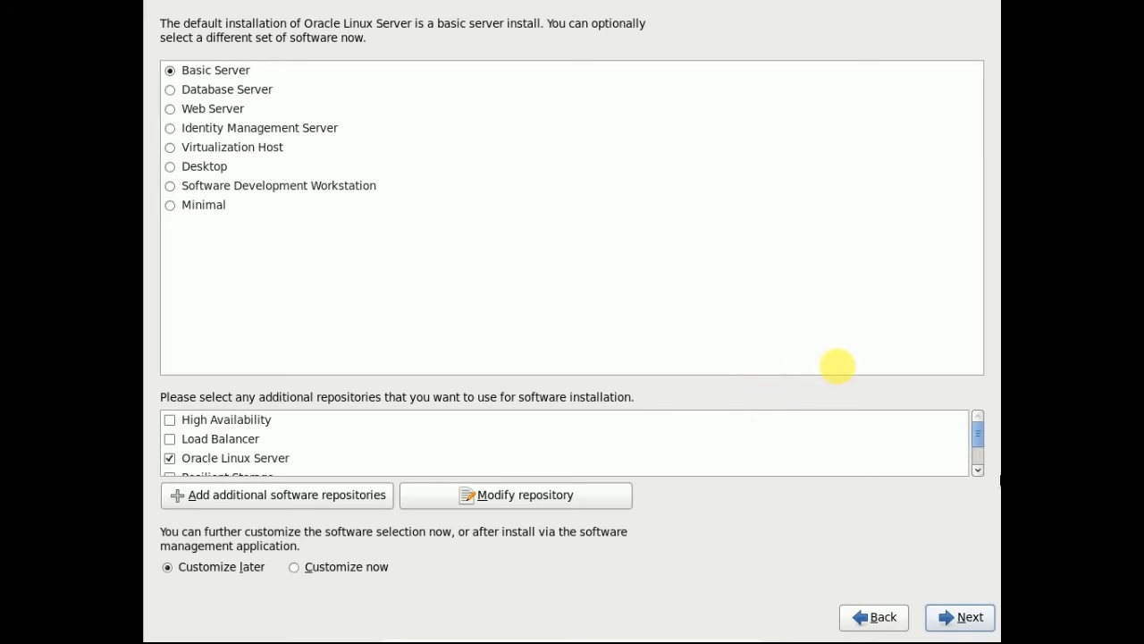
# - Choose to customize the software selection now and continue to package groups
pyautogui.click(978, 469)
pyautogui.click(978, 469)
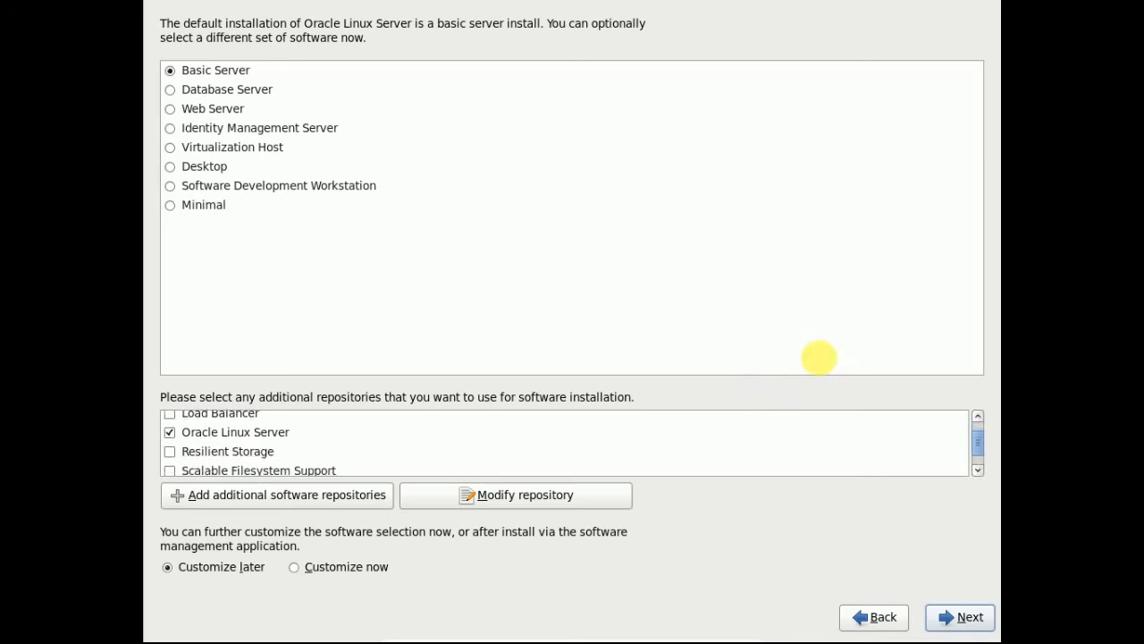
pyautogui.click(334, 574)
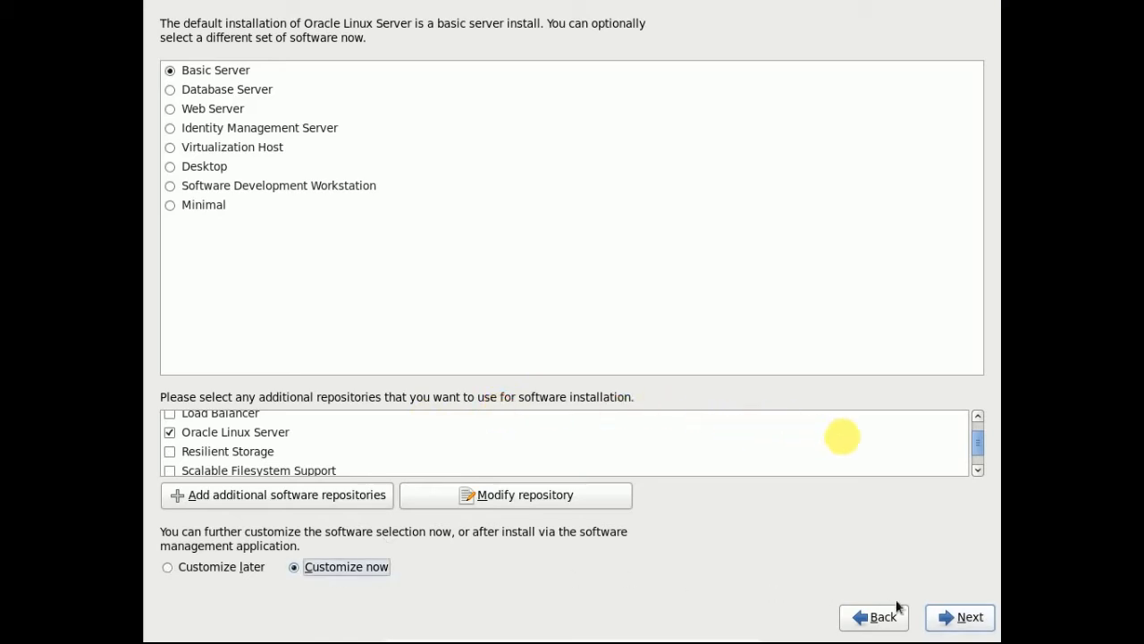
pyautogui.click(955, 617)
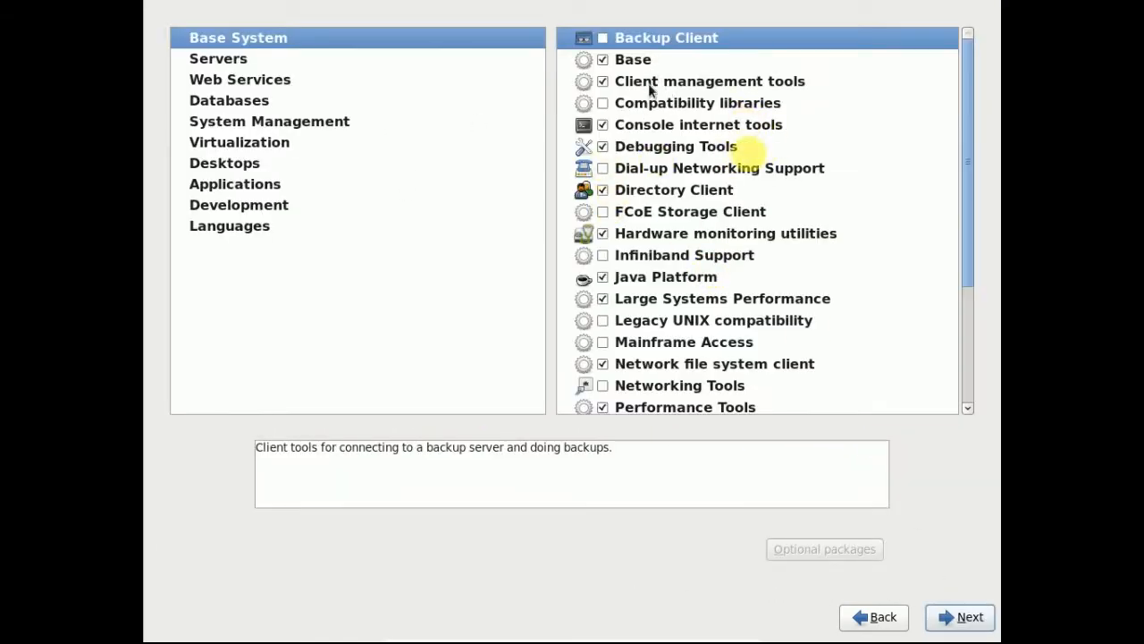
# - Under Servers, include System administration tools with ocfs2-tools, oracle-rdbms-server-11gR2-preinstall and oracleasm-support
pyautogui.moveTo(966, 182); pyautogui.dragTo(957, 306)
pyautogui.click(215, 59)
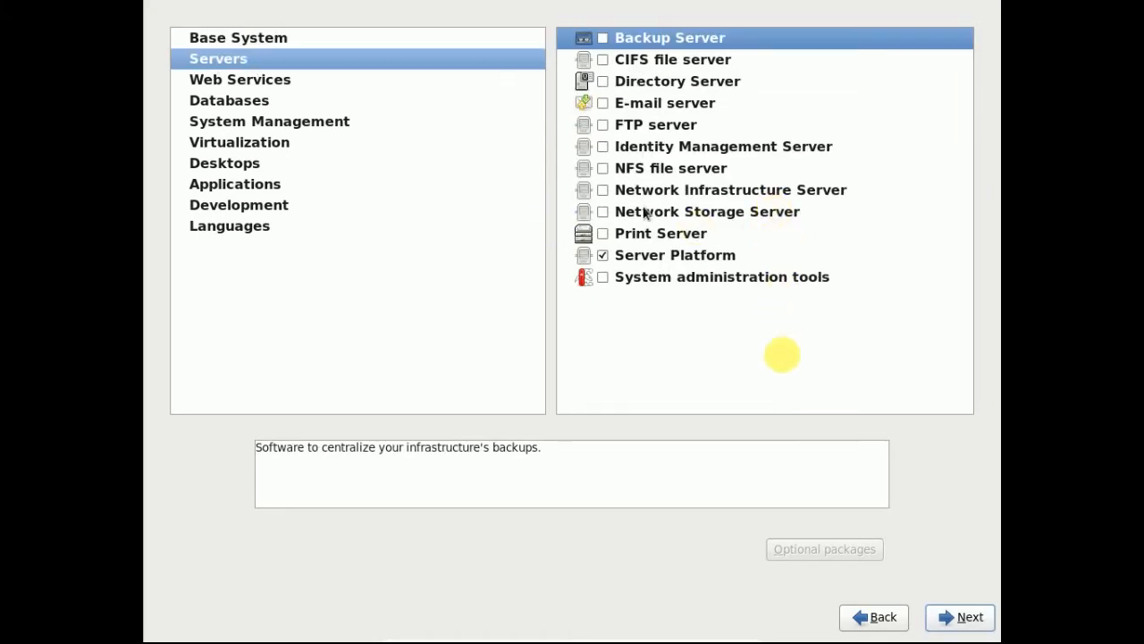
pyautogui.click(603, 277)
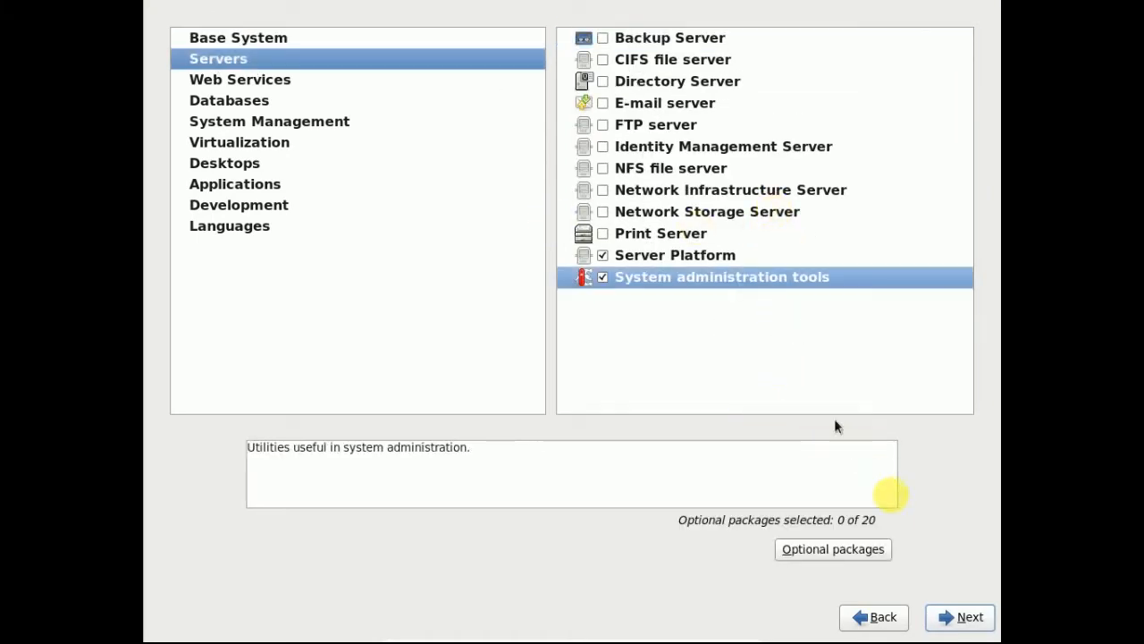
pyautogui.click(833, 549)
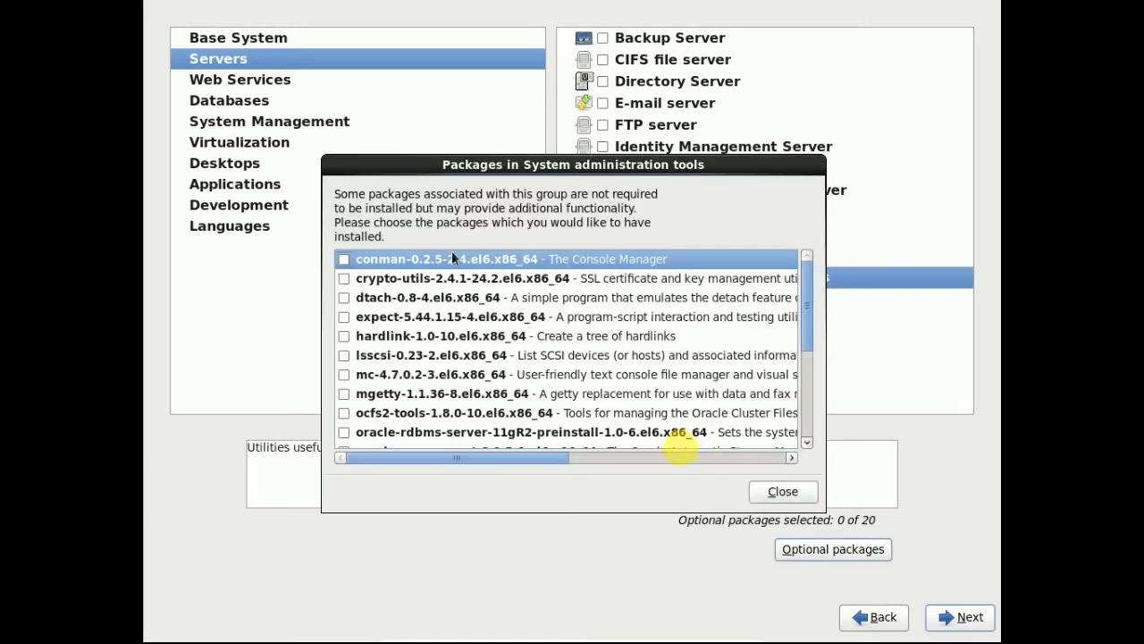
pyautogui.scroll(-2, 685, 438)
pyautogui.scroll(-1, 456, 336)
pyautogui.click(344, 348)
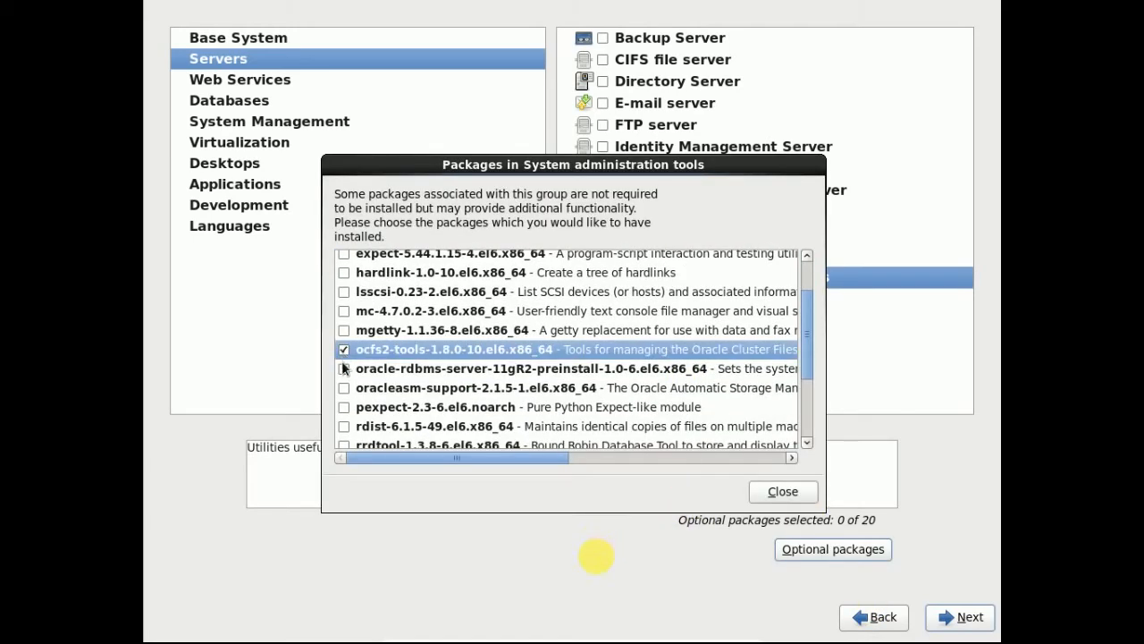
pyautogui.click(343, 369)
pyautogui.click(343, 387)
pyautogui.click(519, 389)
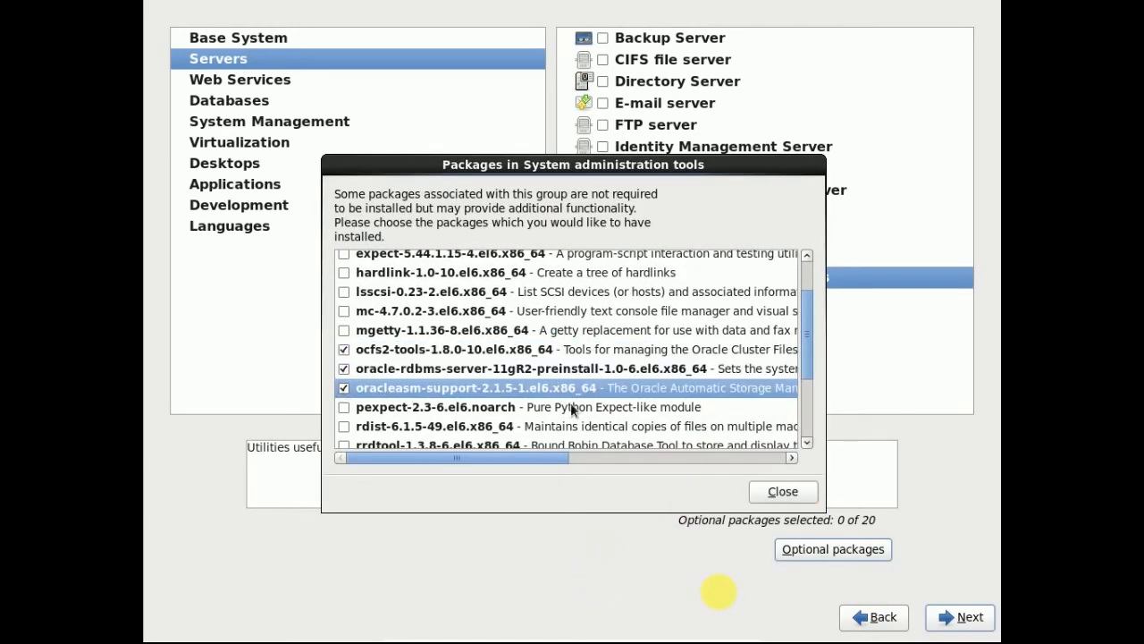
pyautogui.click(783, 492)
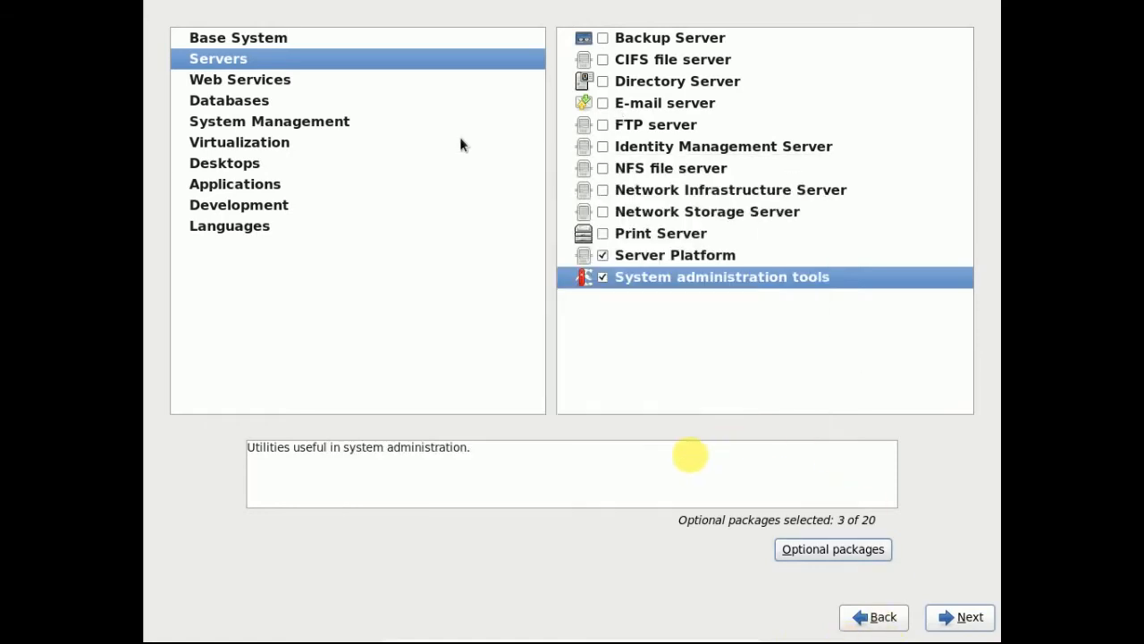
# - Tick every Desktops group except Fonts and KDE Desktop, from Desktop to X Window System
pyautogui.click(273, 83)
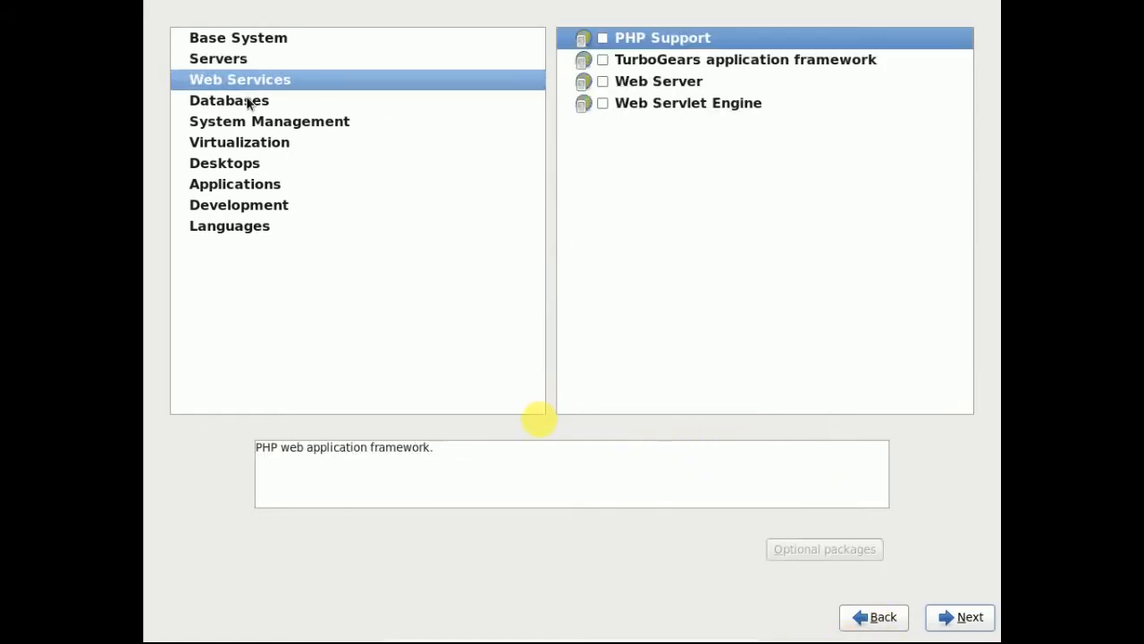
pyautogui.click(248, 100)
pyautogui.click(248, 126)
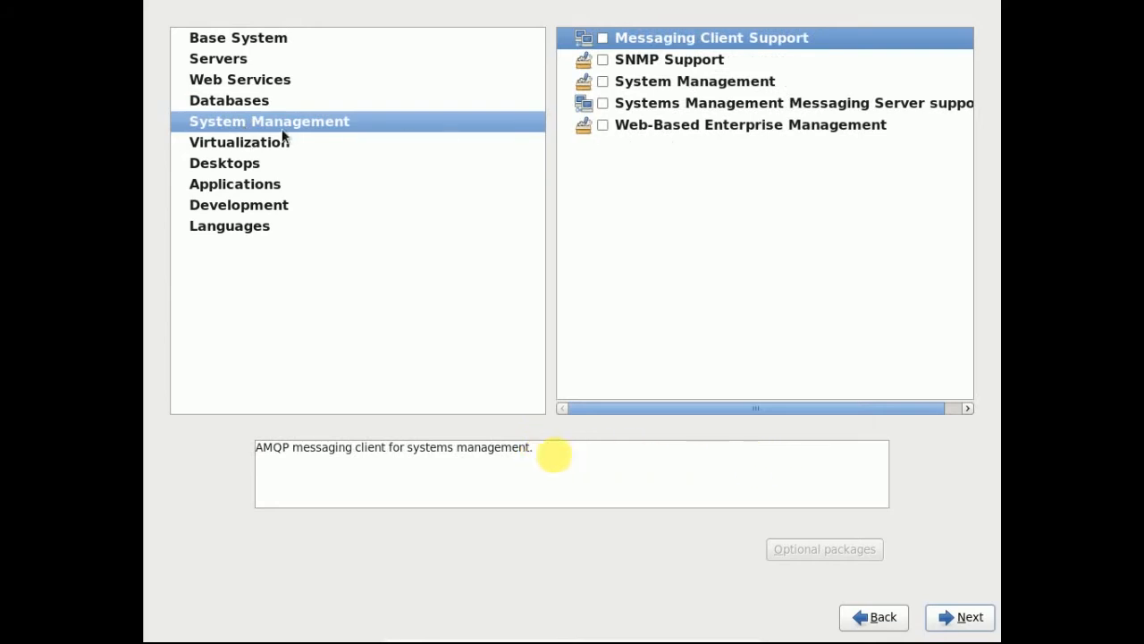
pyautogui.click(224, 145)
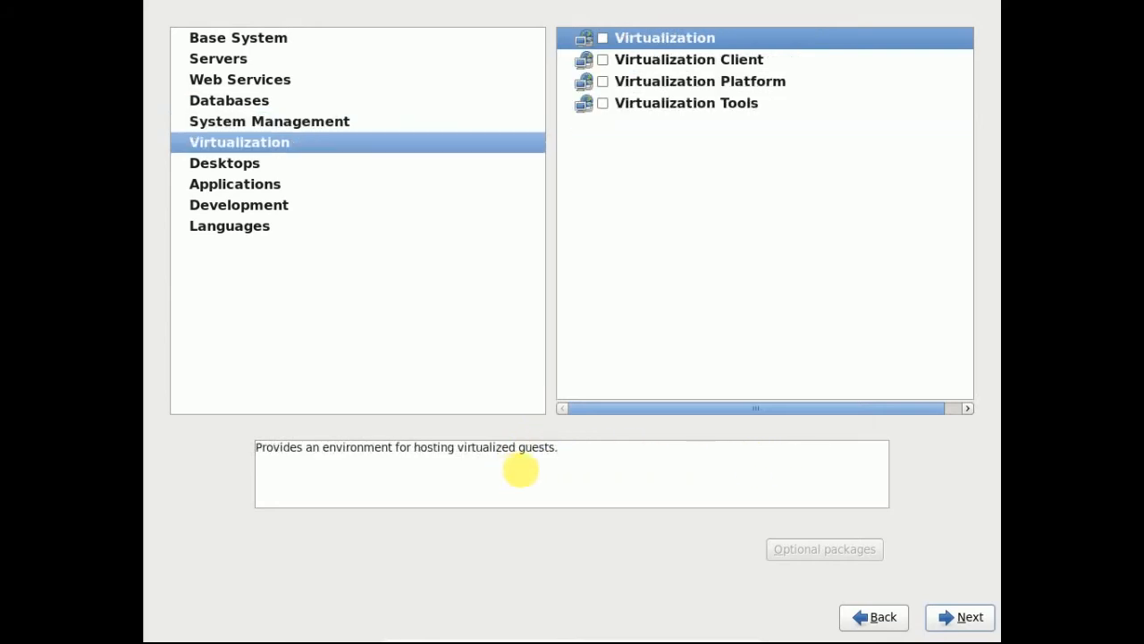
pyautogui.click(261, 166)
pyautogui.click(603, 39)
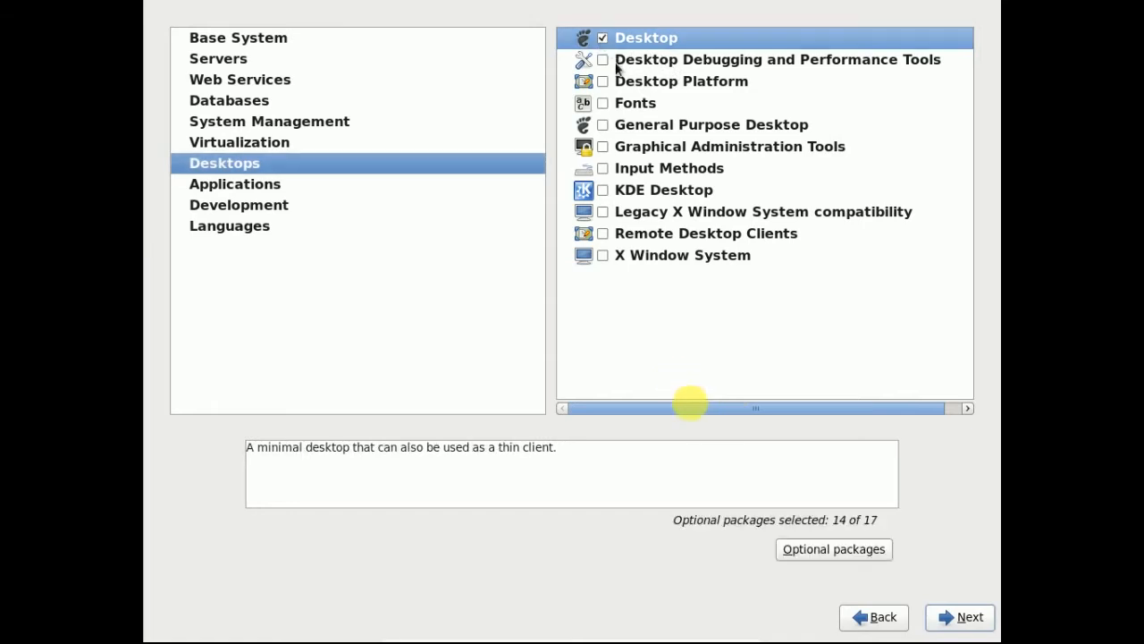
pyautogui.click(603, 60)
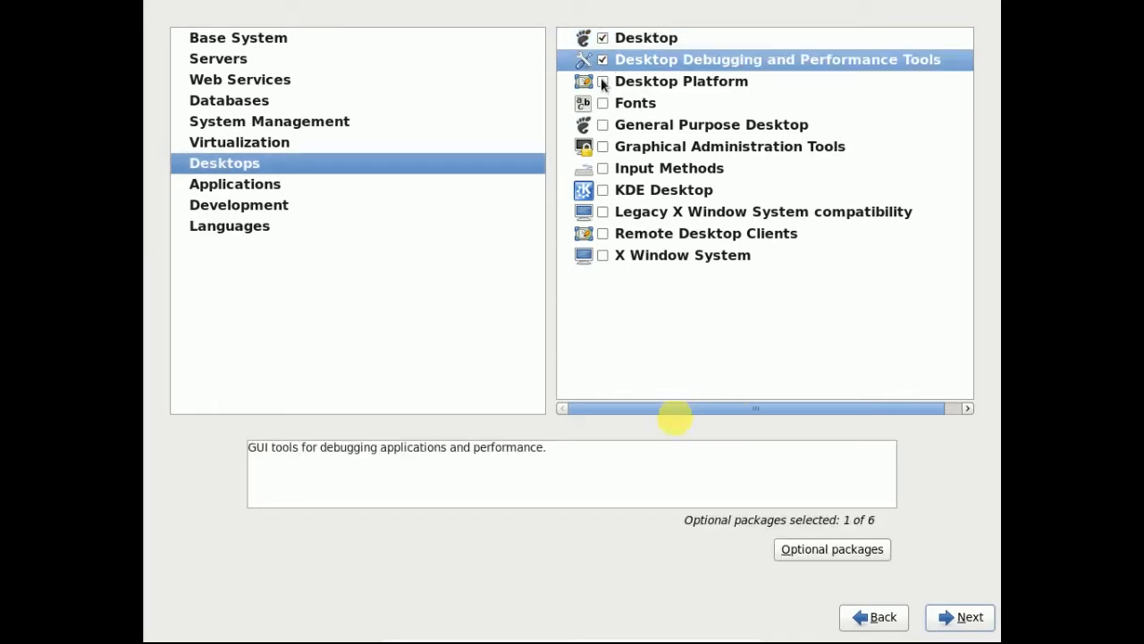
pyautogui.click(602, 81)
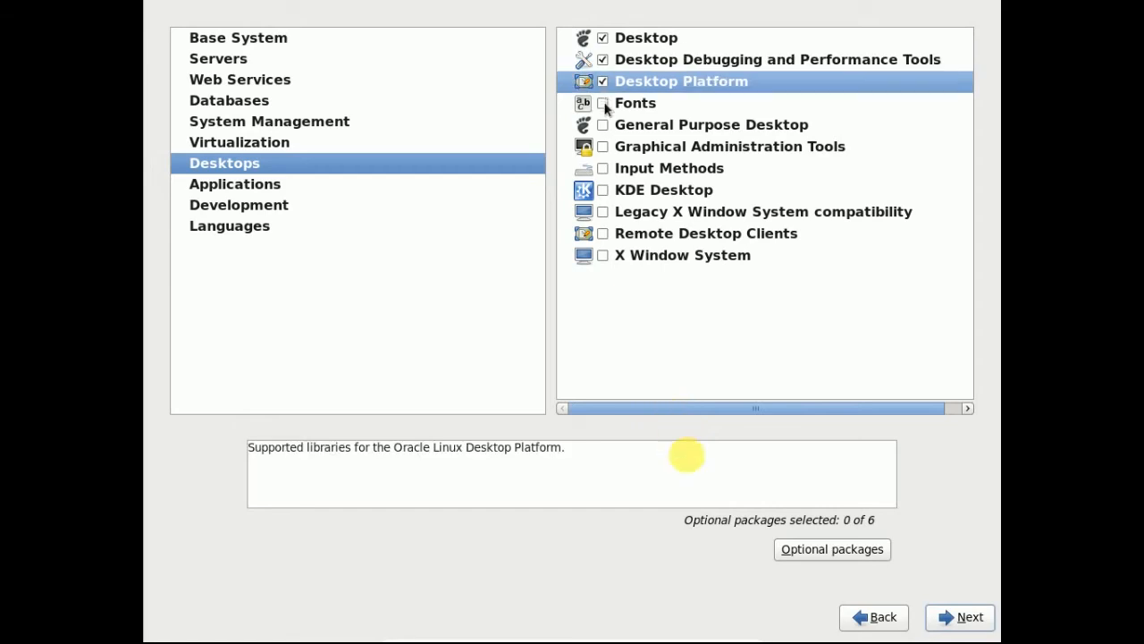
pyautogui.click(603, 125)
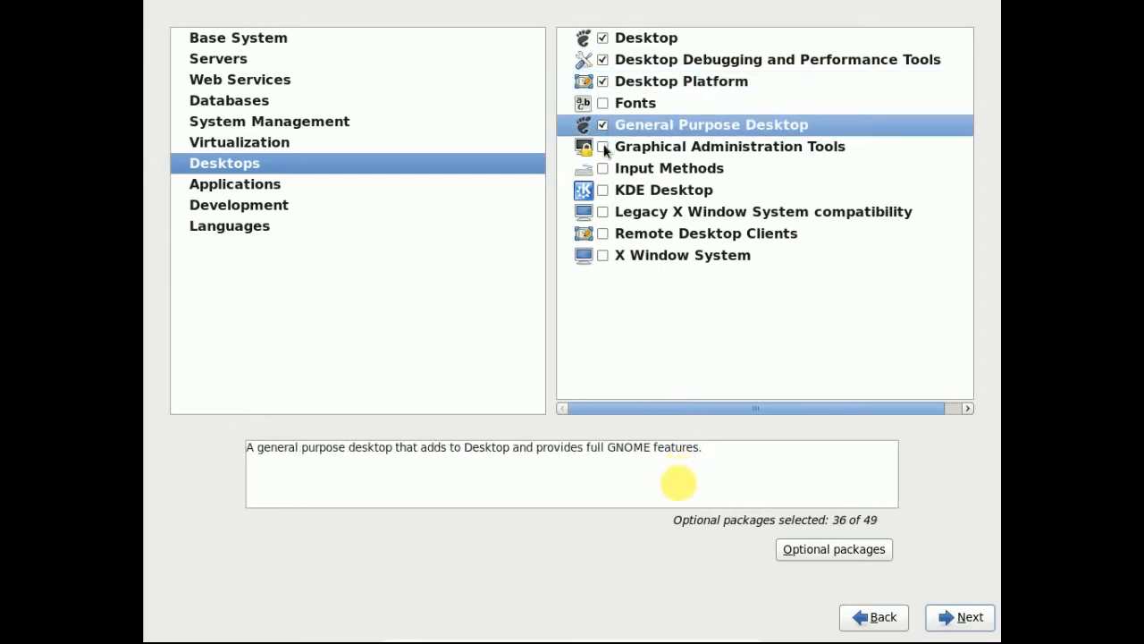
pyautogui.click(603, 147)
pyautogui.click(602, 169)
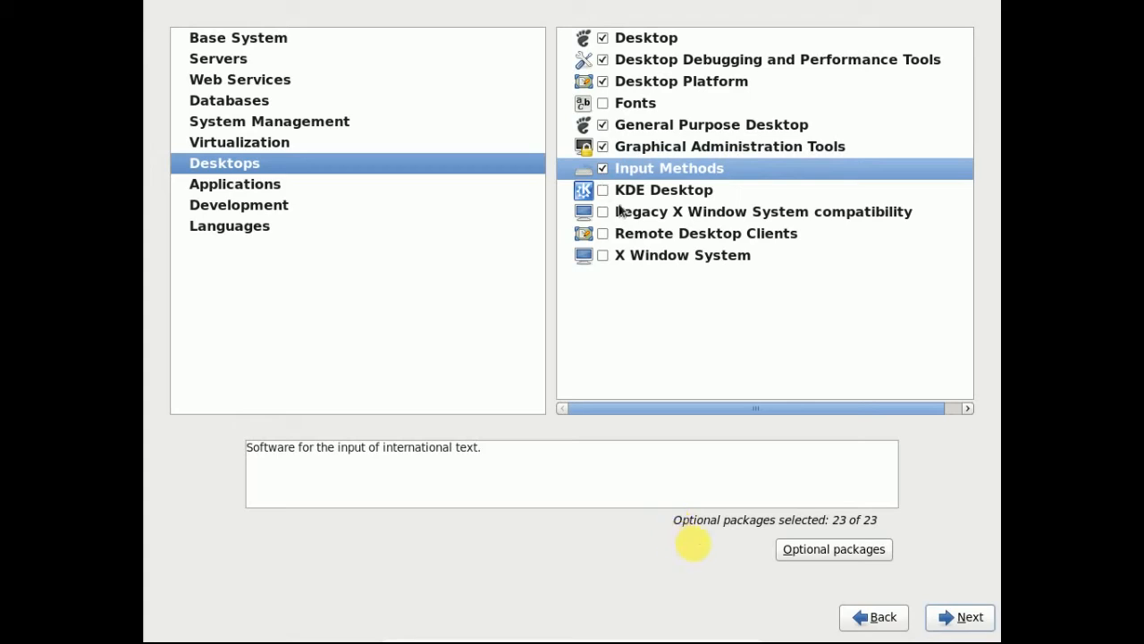
pyautogui.click(603, 256)
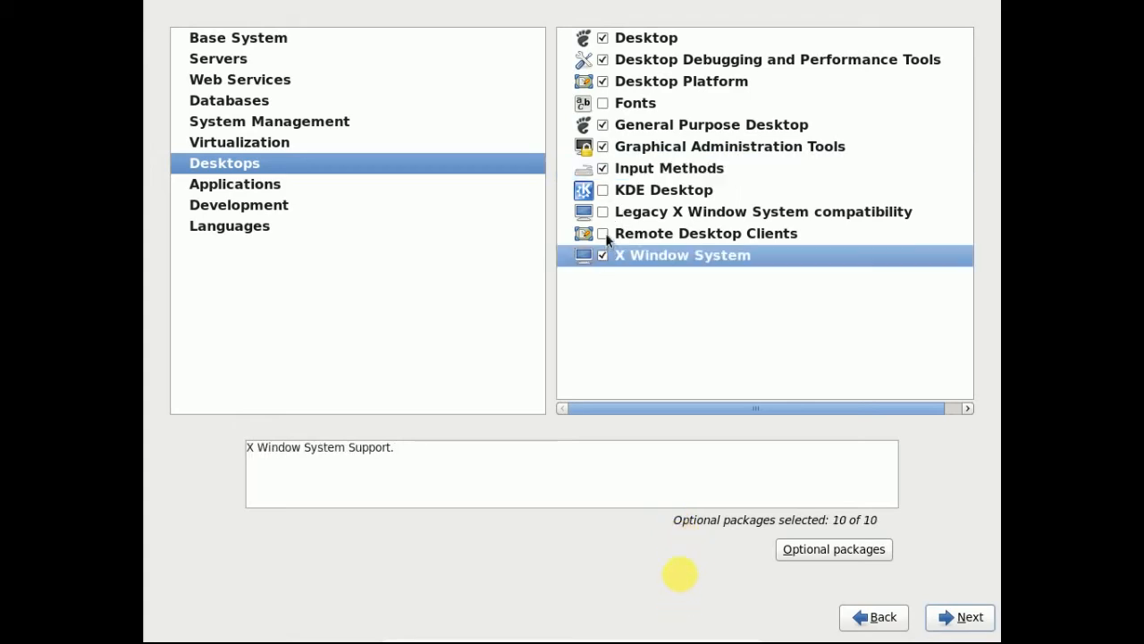
pyautogui.click(602, 233)
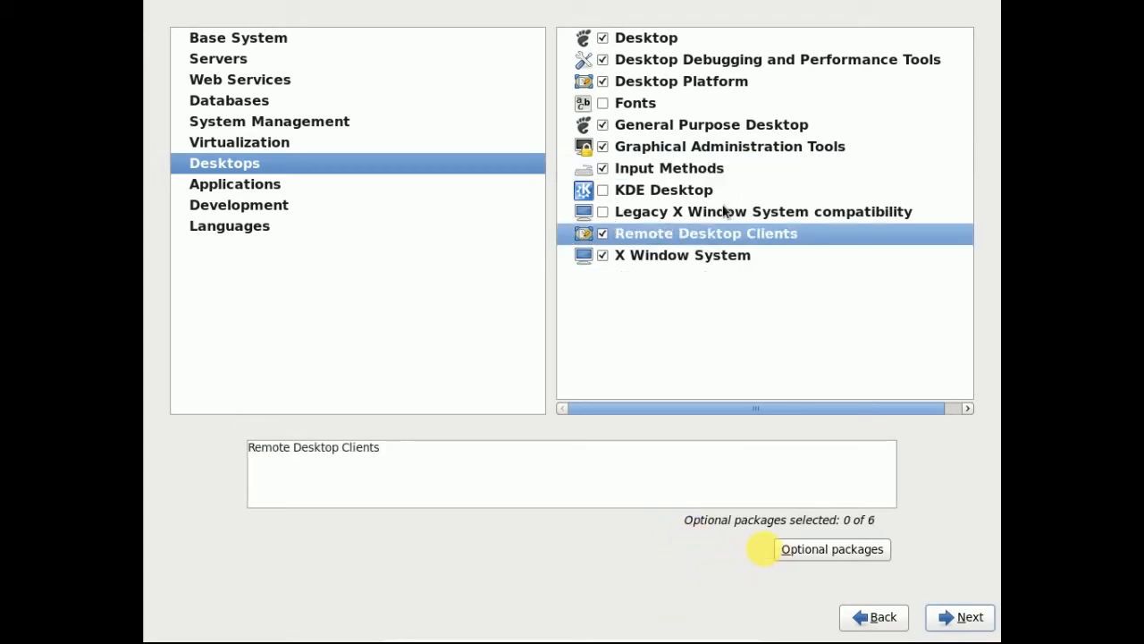
pyautogui.click(604, 212)
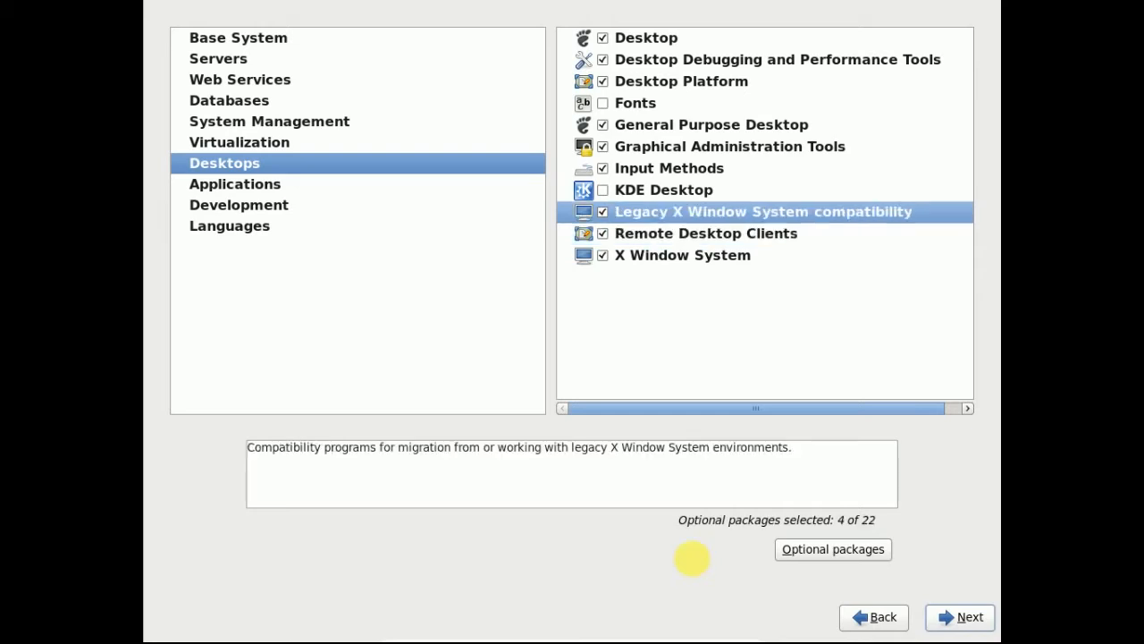
# - Tick Internet Browser under Applications, then browse Development and Languages back to Base System
pyautogui.click(305, 186)
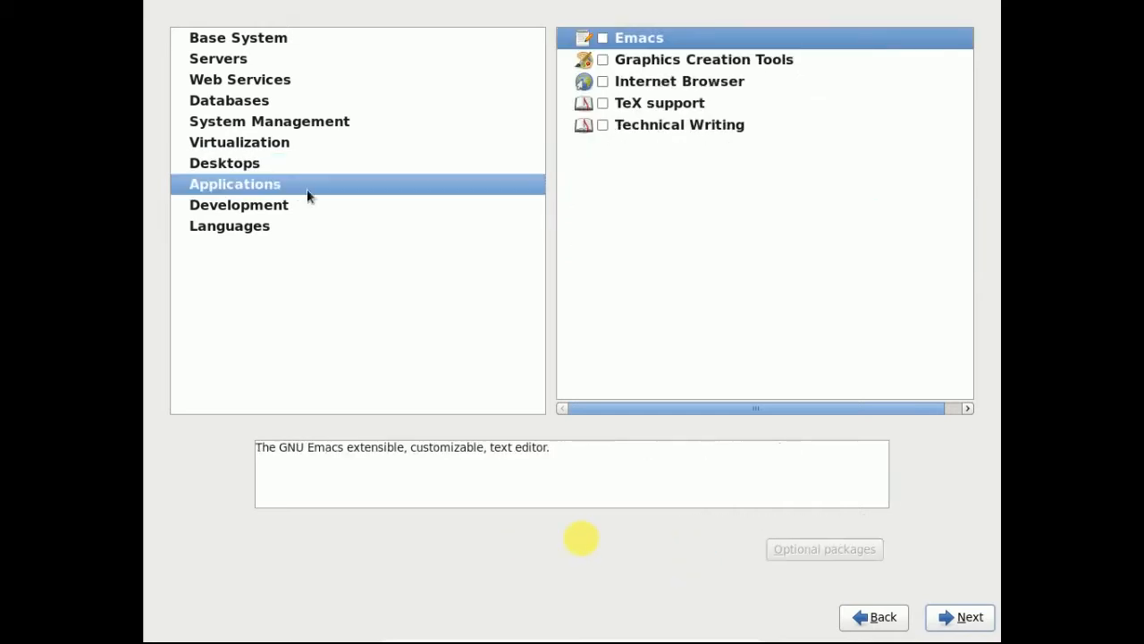
pyautogui.click(603, 81)
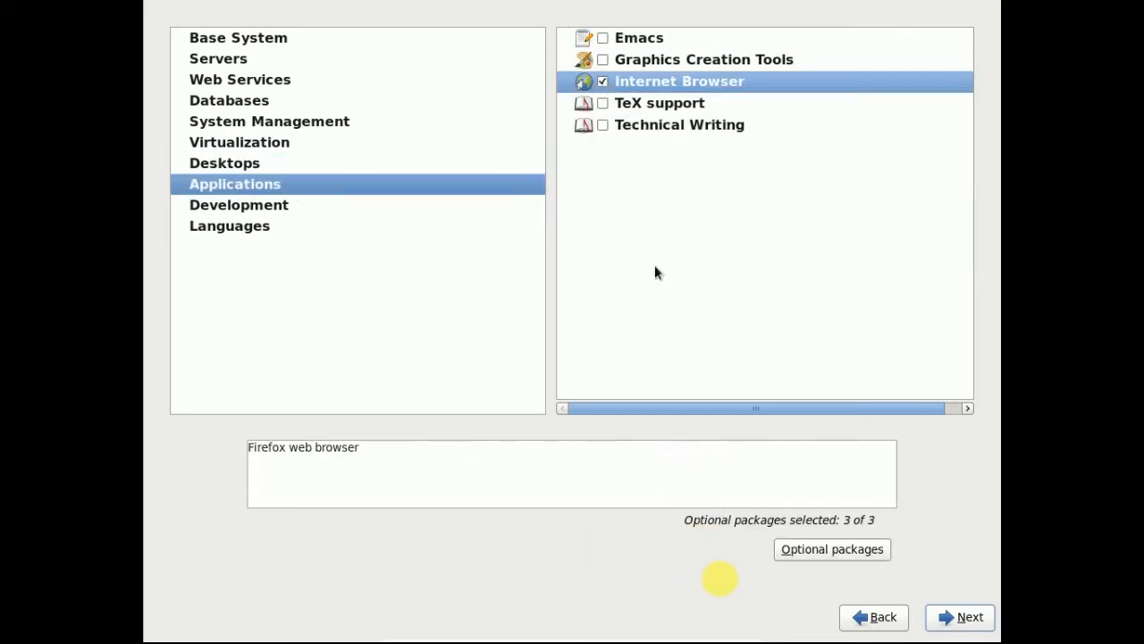
pyautogui.click(248, 209)
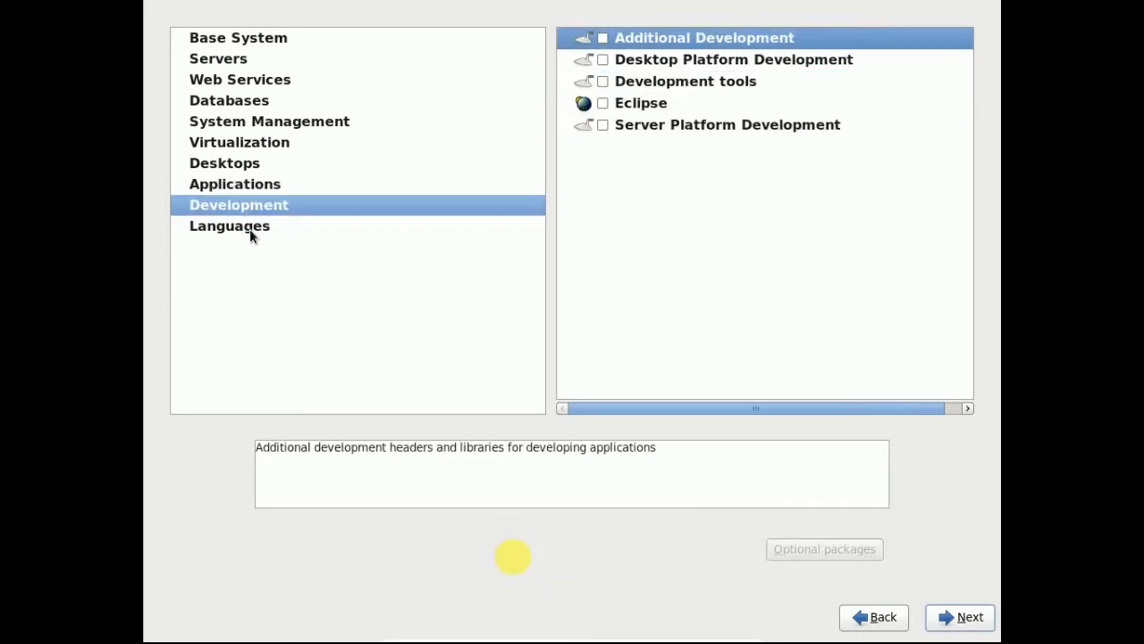
pyautogui.click(605, 125)
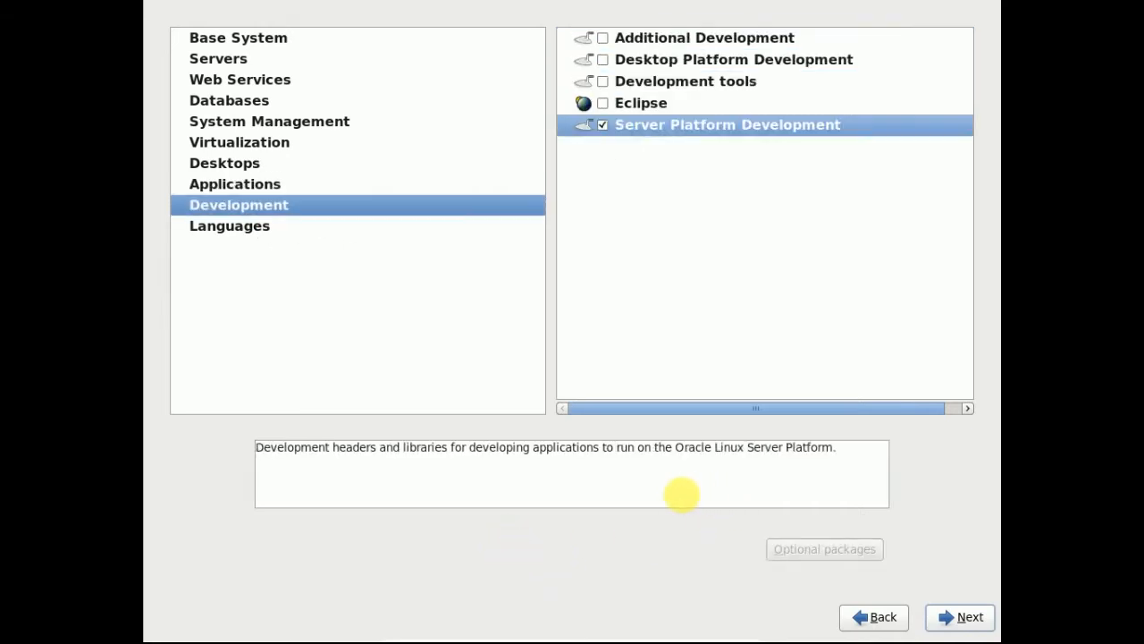
pyautogui.click(604, 127)
pyautogui.click(298, 229)
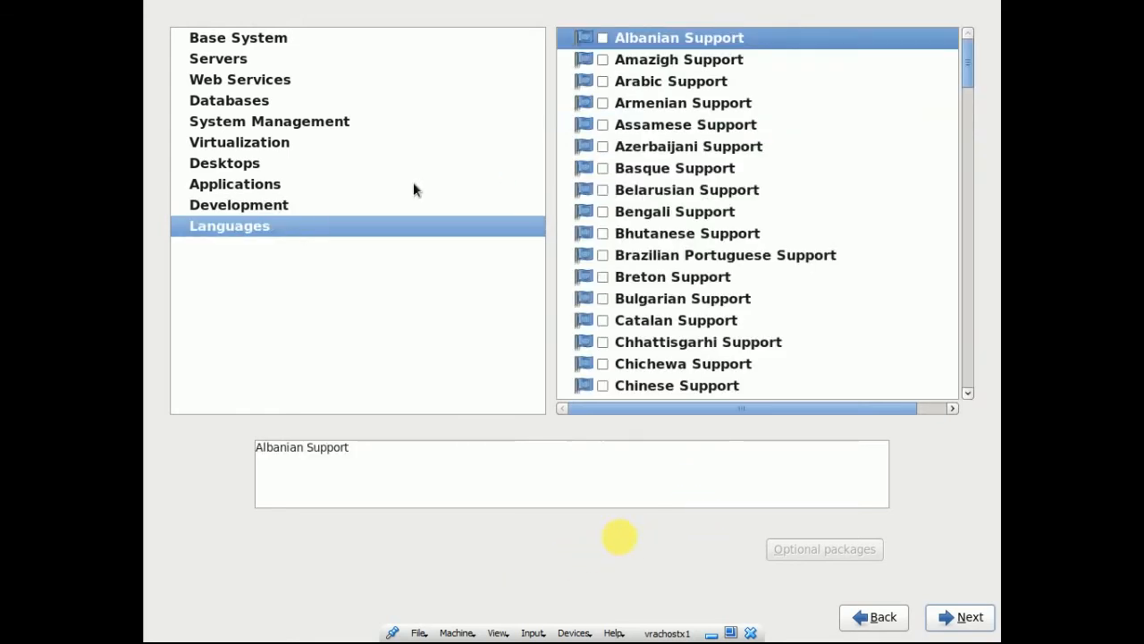
pyautogui.click(239, 80)
pyautogui.click(357, 42)
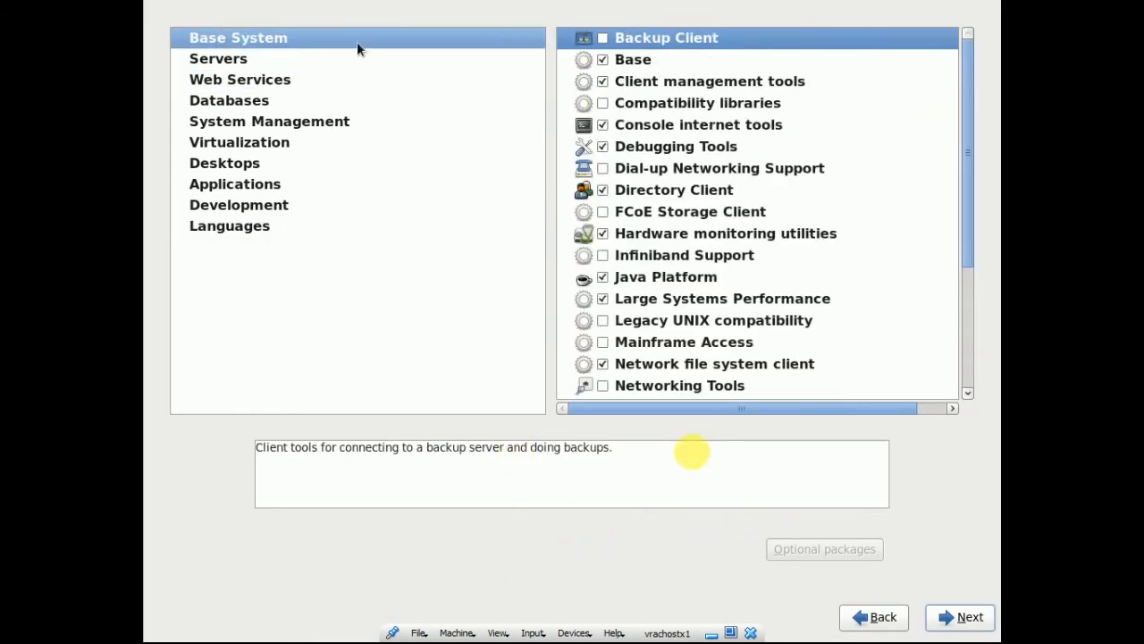
# - Review the Base group's optional packages unchanged, then proceed to the dependency check
pyautogui.click(673, 59)
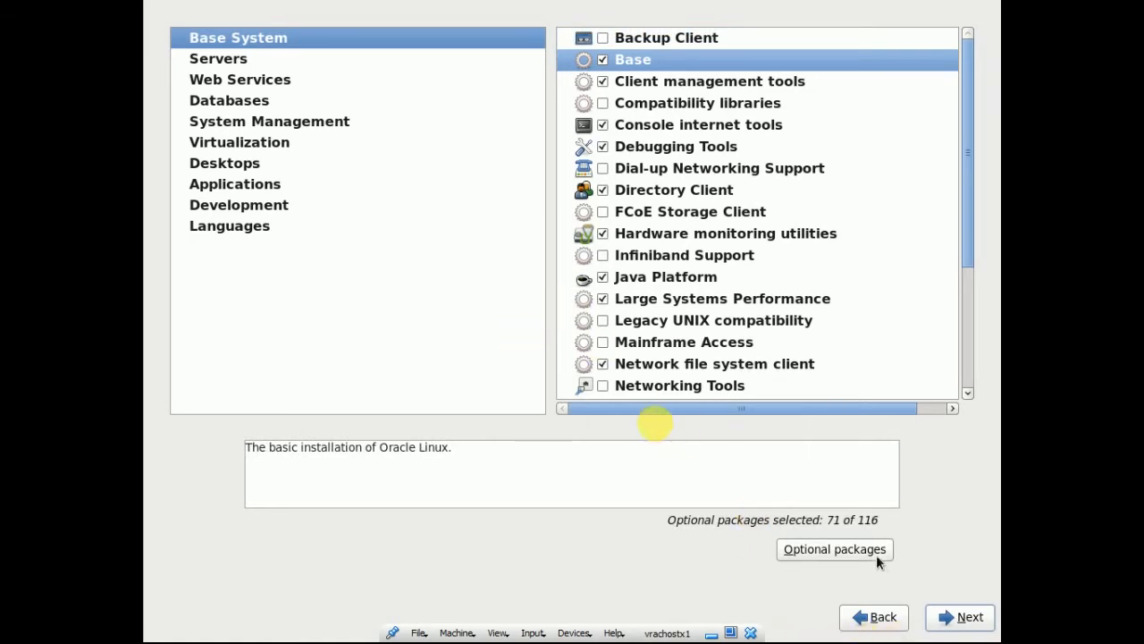
pyautogui.click(835, 549)
pyautogui.scroll(-3, 536, 300)
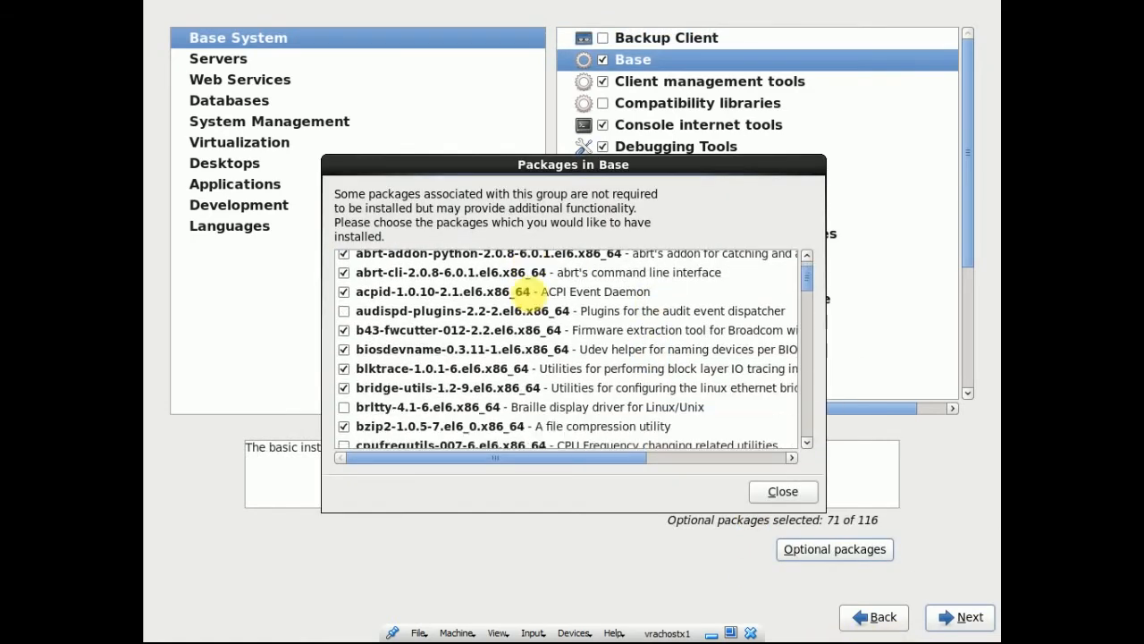
pyautogui.scroll(-9, 537, 298)
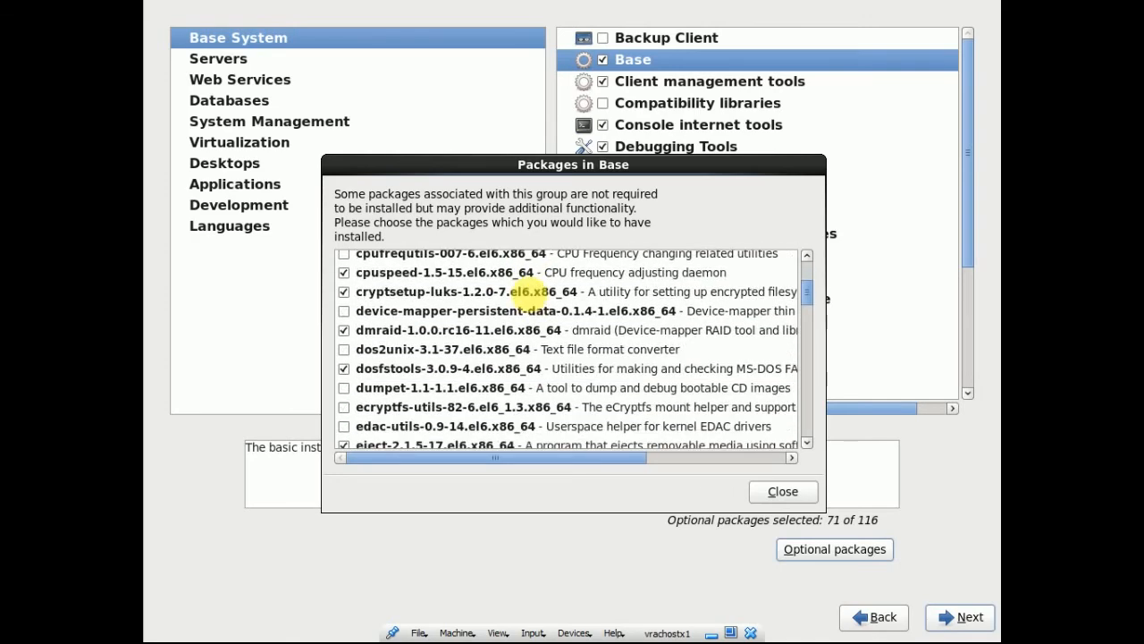
pyautogui.scroll(-15, 526, 298)
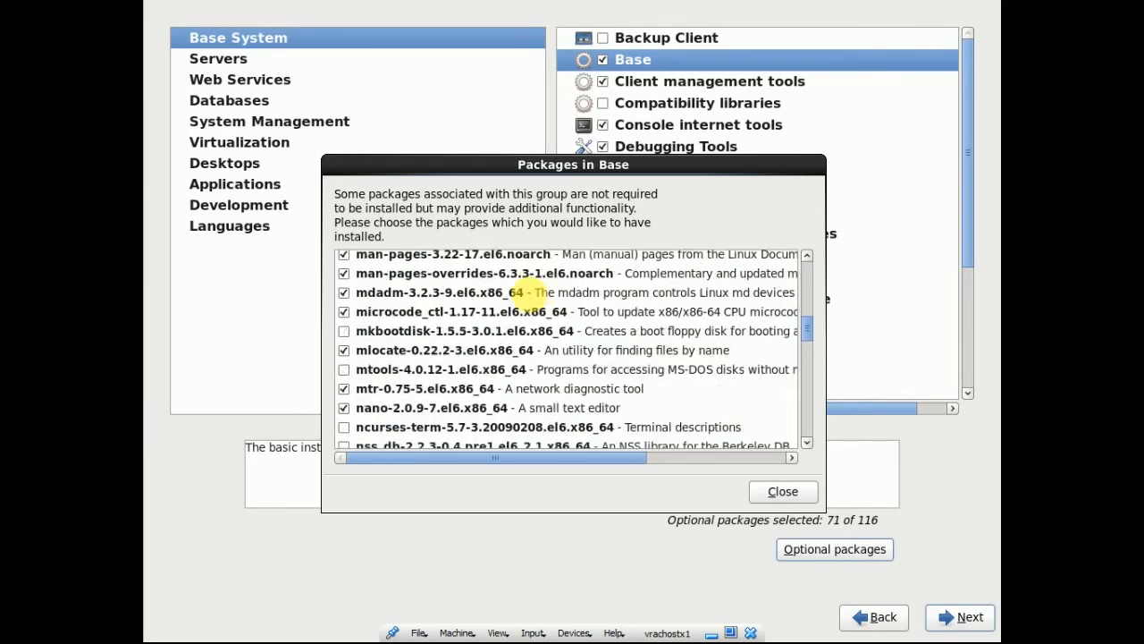
pyautogui.click(783, 490)
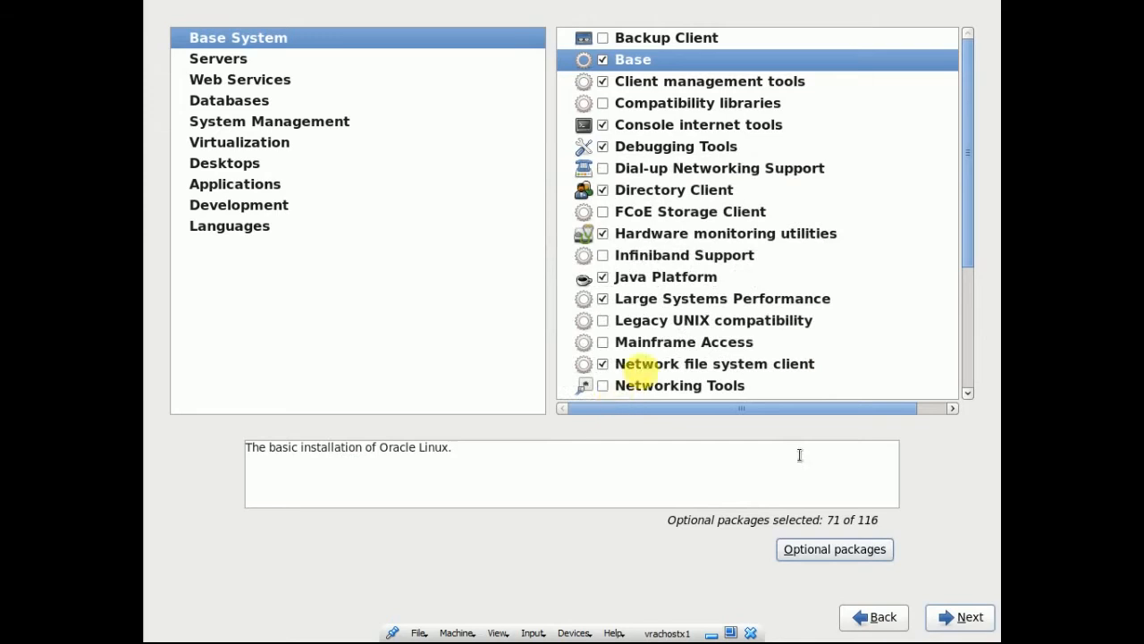
pyautogui.click(277, 60)
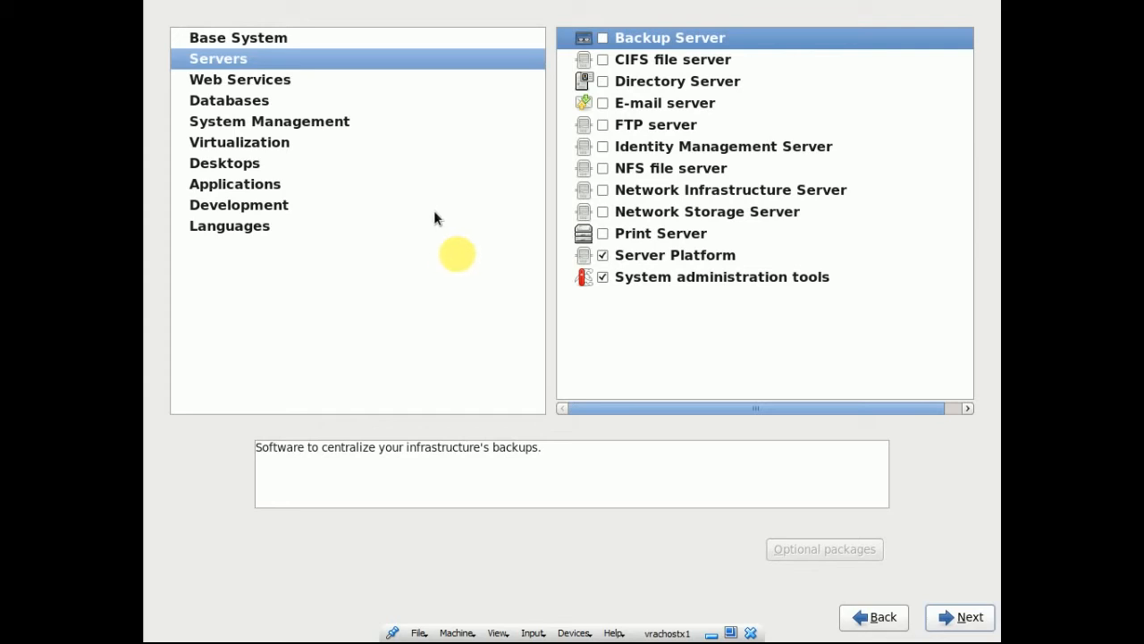
pyautogui.click(957, 617)
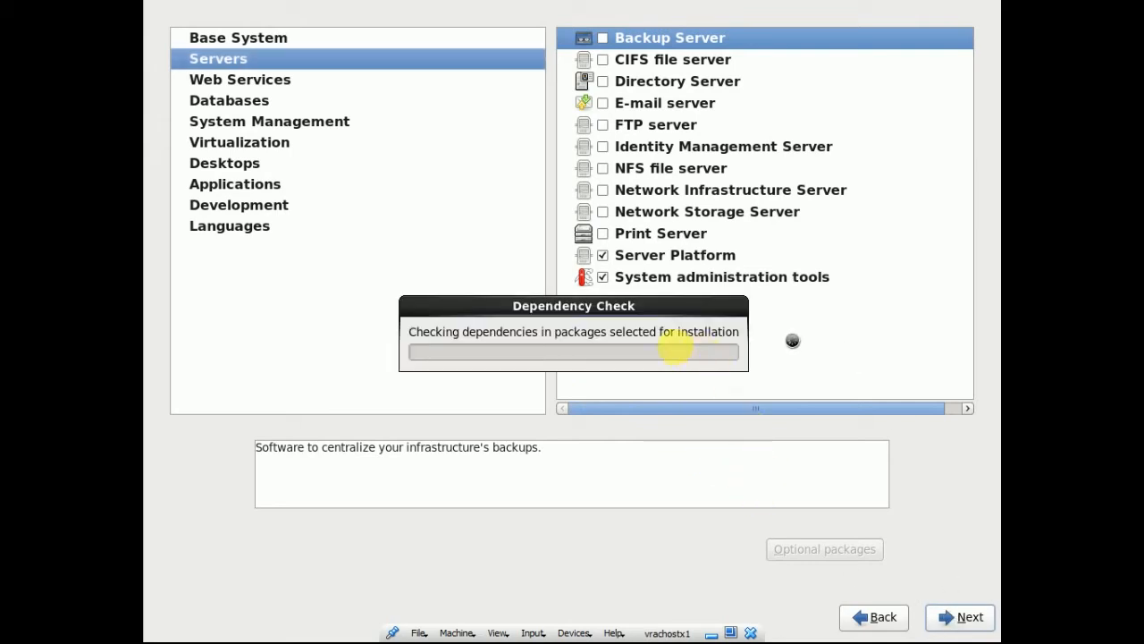